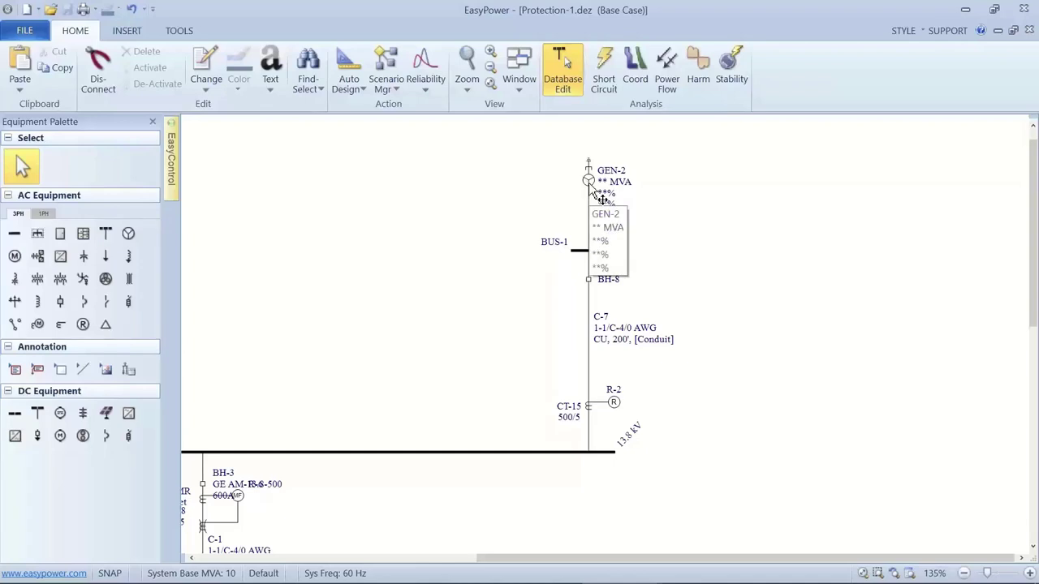
# Step: Enter a 5 MVA rating, 1800 RPM and 3PH-3W service in GEN-2's generator data
pyautogui.click(590, 189)
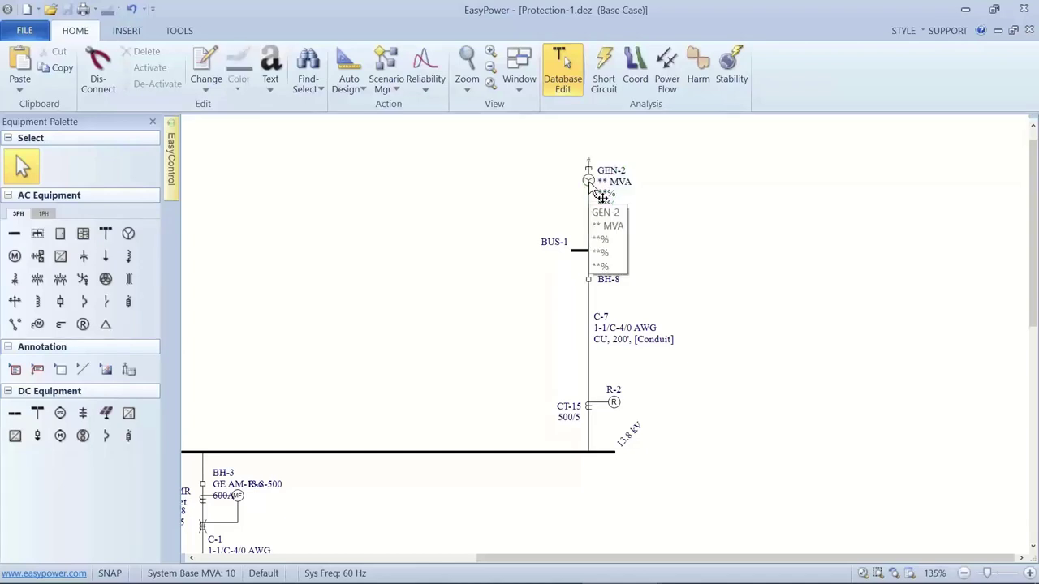
pyautogui.doubleClick(590, 189)
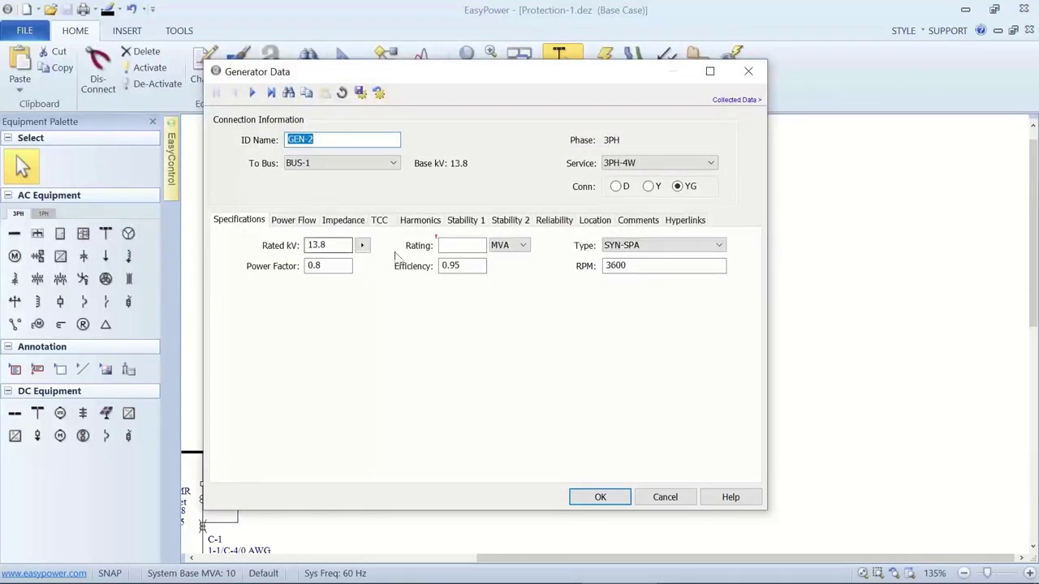
pyautogui.click(442, 245)
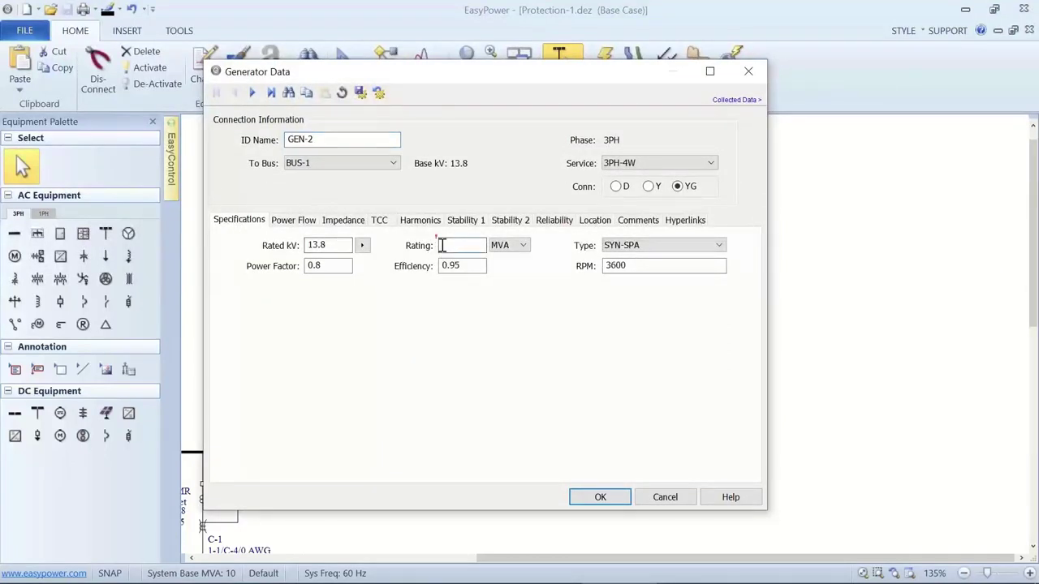
pyautogui.write('5')
pyautogui.click(332, 265)
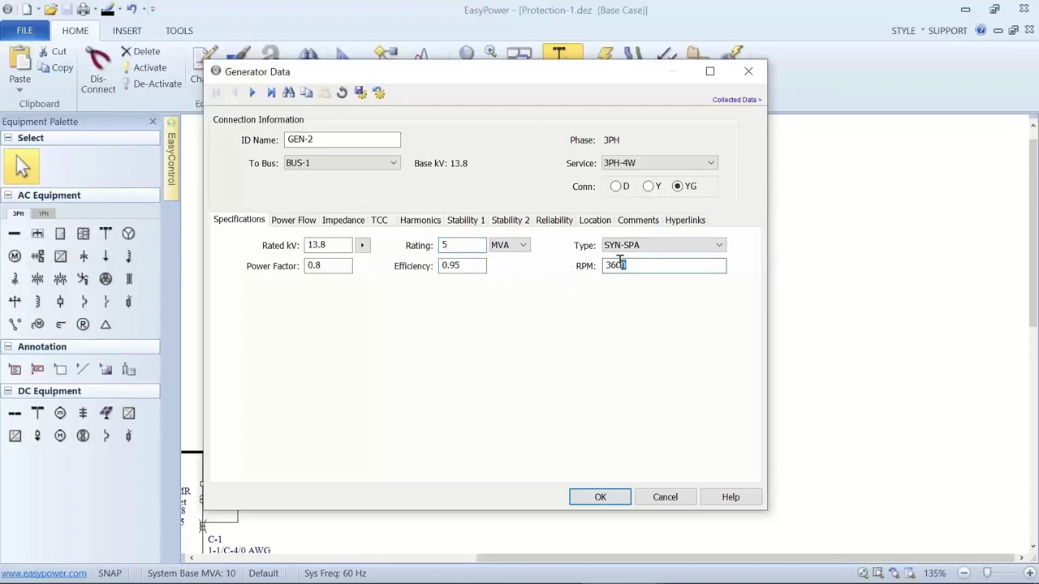
pyautogui.moveTo(627, 265); pyautogui.dragTo(598, 264)
pyautogui.write('1800')
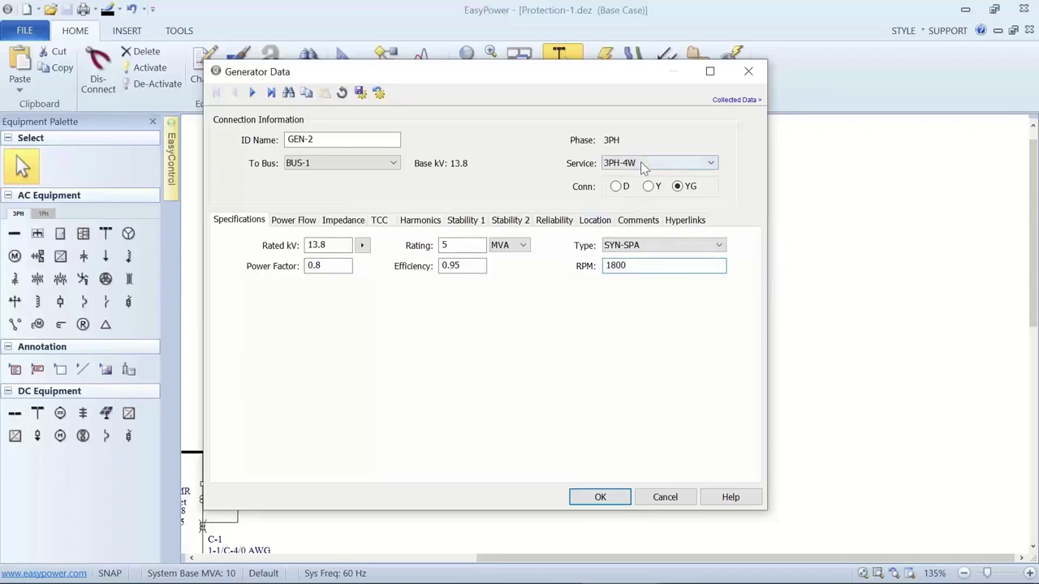
pyautogui.click(640, 162)
pyautogui.click(638, 176)
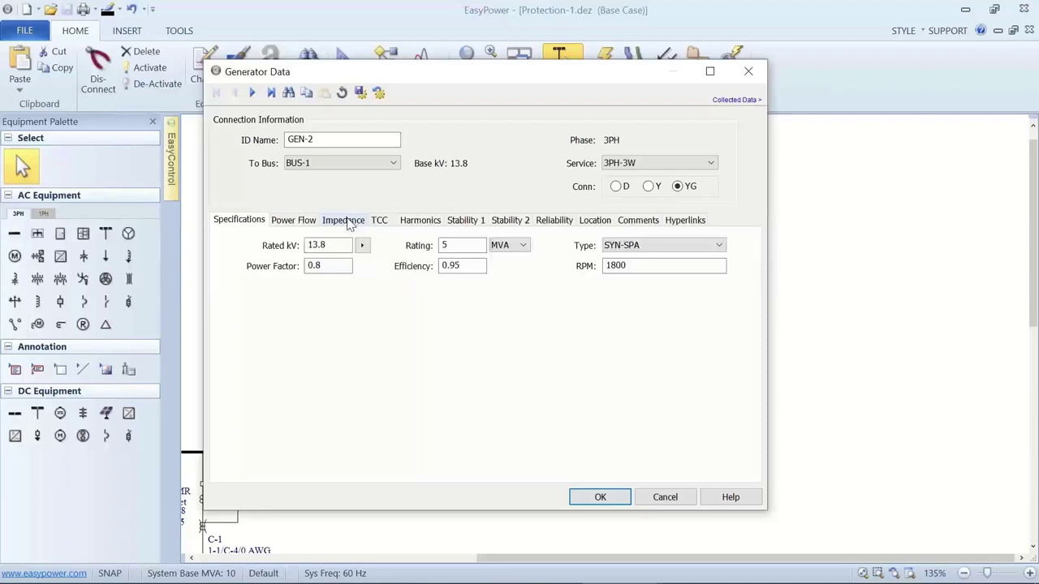
pyautogui.click(350, 222)
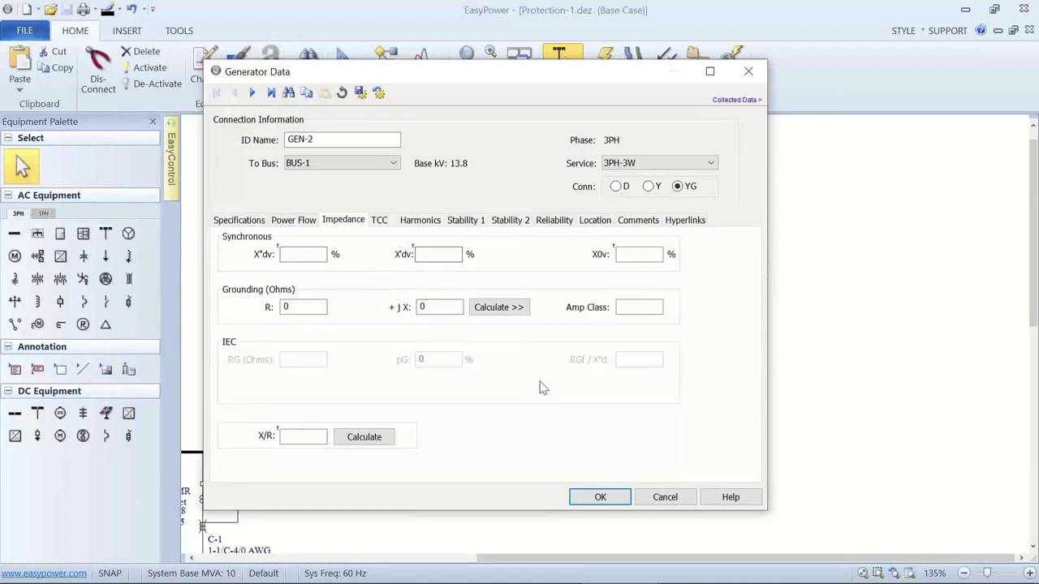
pyautogui.click(724, 499)
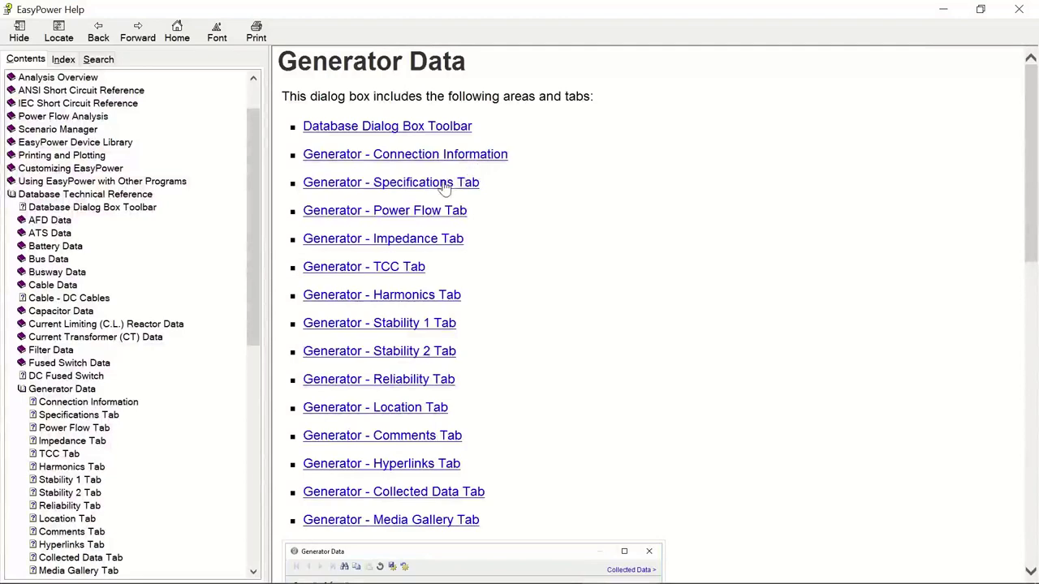
pyautogui.click(406, 238)
pyautogui.scroll(-2, 601, 276)
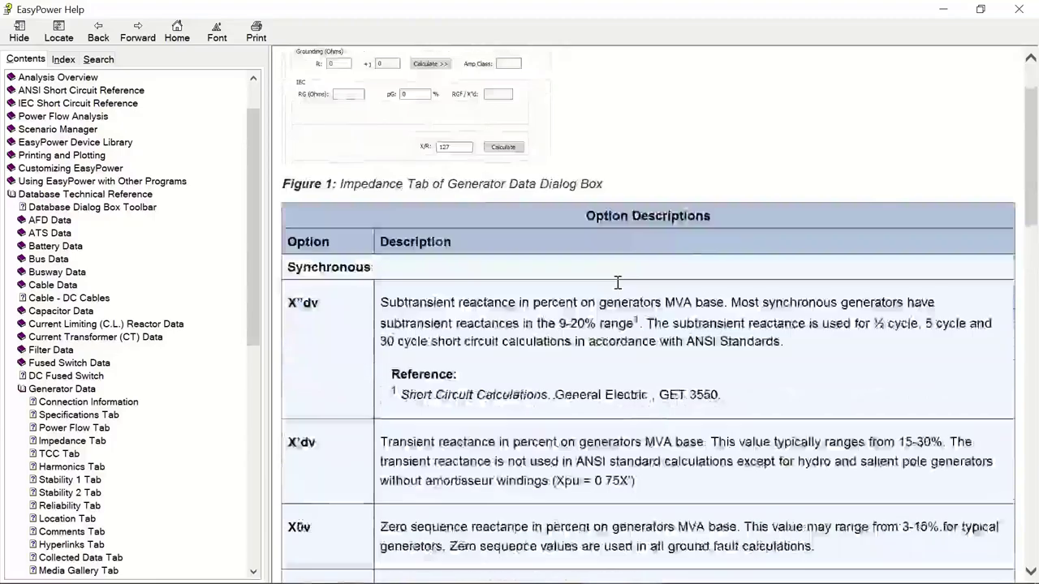
pyautogui.scroll(-3, 609, 280)
pyautogui.scroll(3, 617, 283)
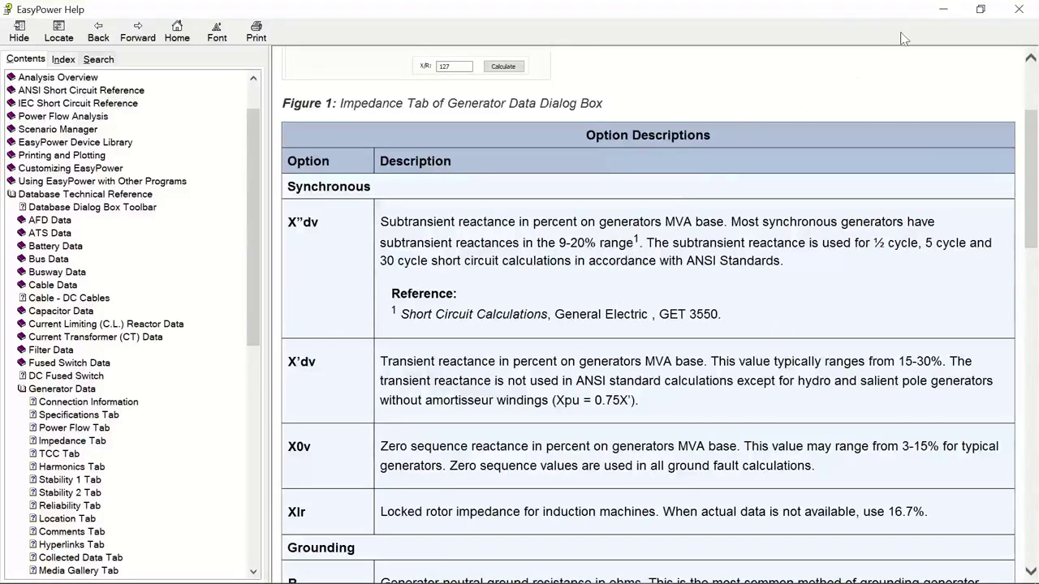
pyautogui.click(942, 11)
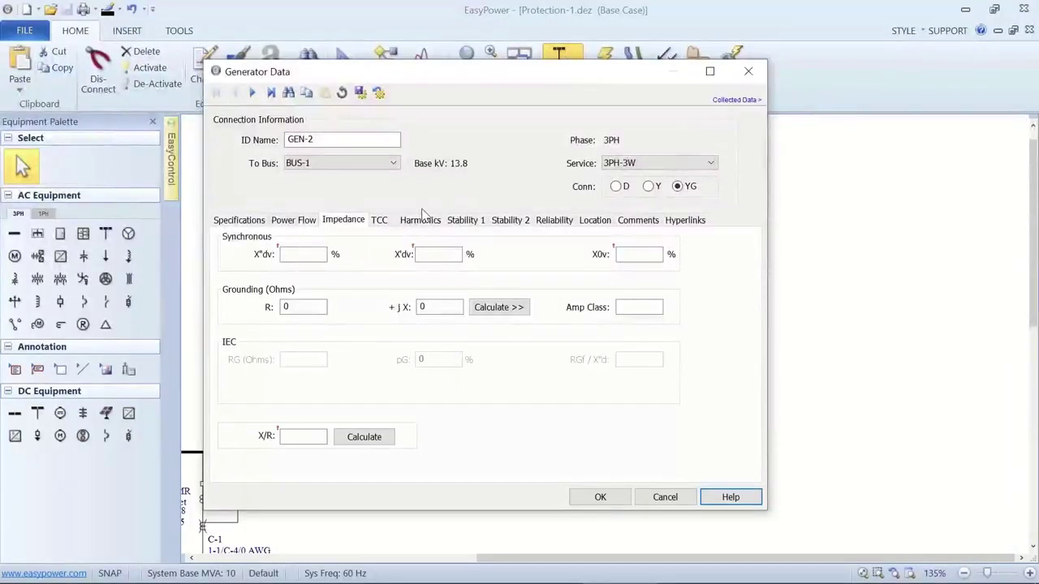
# Step: Enter GEN-2 reactances X"dv 12%, X'dv 20%, X0v 5% and calculate X/R as 28.7654
pyautogui.click(290, 254)
pyautogui.click(459, 250)
pyautogui.write('2')
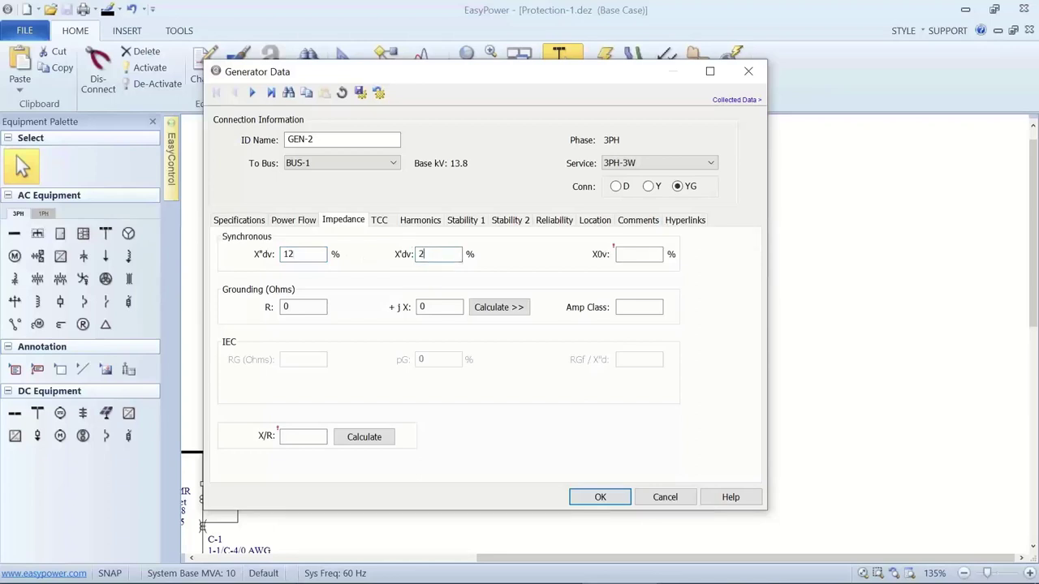
pyautogui.write('0')
pyautogui.click(622, 254)
pyautogui.write('5')
pyautogui.click(367, 436)
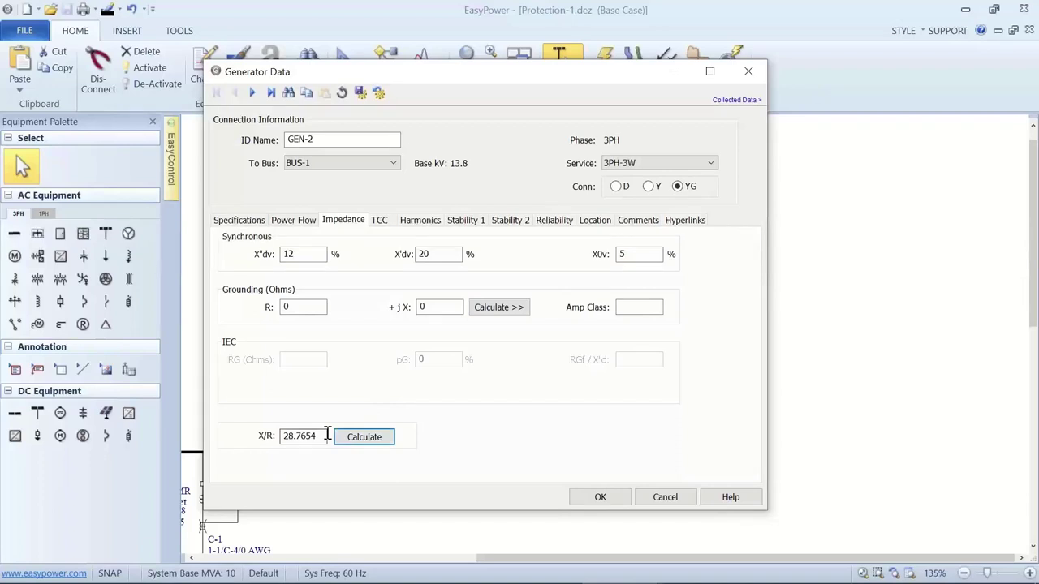
# Step: Enable GEN-2's thermal damage curve (I2t 1000, 200–1000 s), then select GEN-2 in coordination mode
pyautogui.click(380, 223)
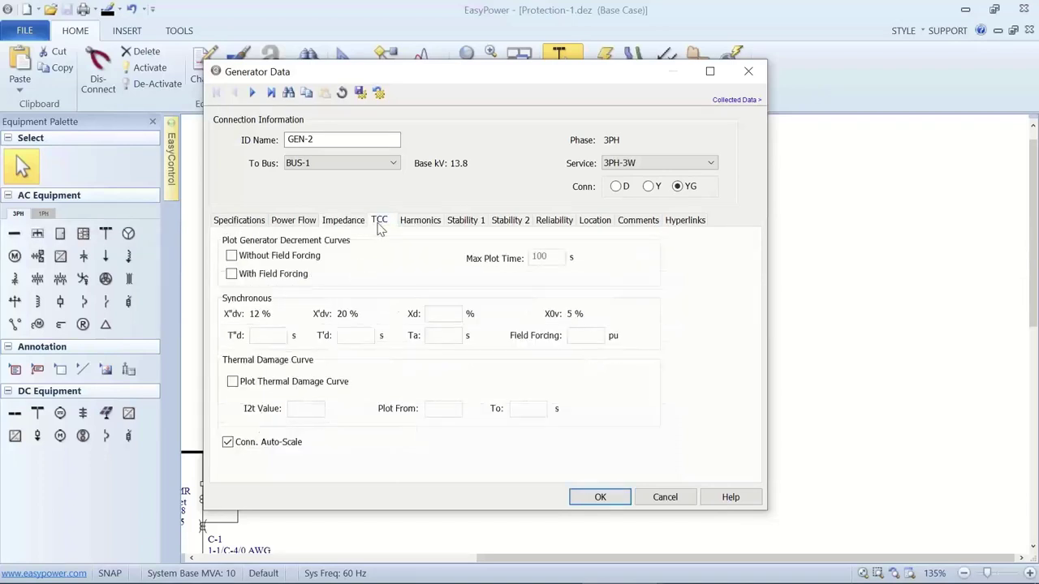
pyautogui.click(233, 383)
pyautogui.click(289, 403)
pyautogui.write('1000')
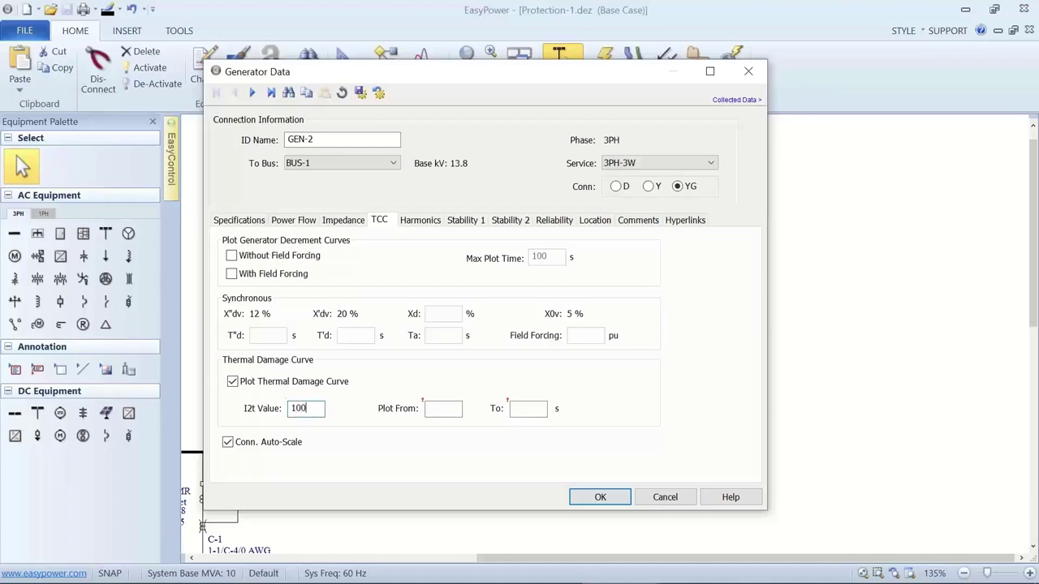
pyautogui.click(431, 408)
pyautogui.click(512, 408)
pyautogui.write('1000')
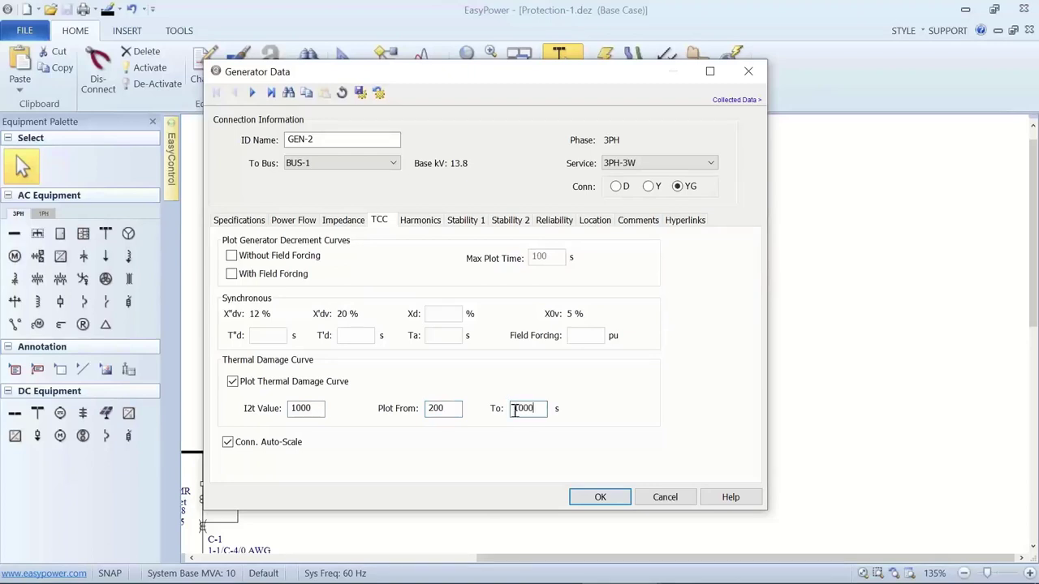
pyautogui.click(599, 497)
pyautogui.moveTo(548, 145)
pyautogui.mouseDown()
pyautogui.moveTo(614, 188)
pyautogui.moveTo(638, 316)
pyautogui.mouseUp()
pyautogui.click(635, 69)
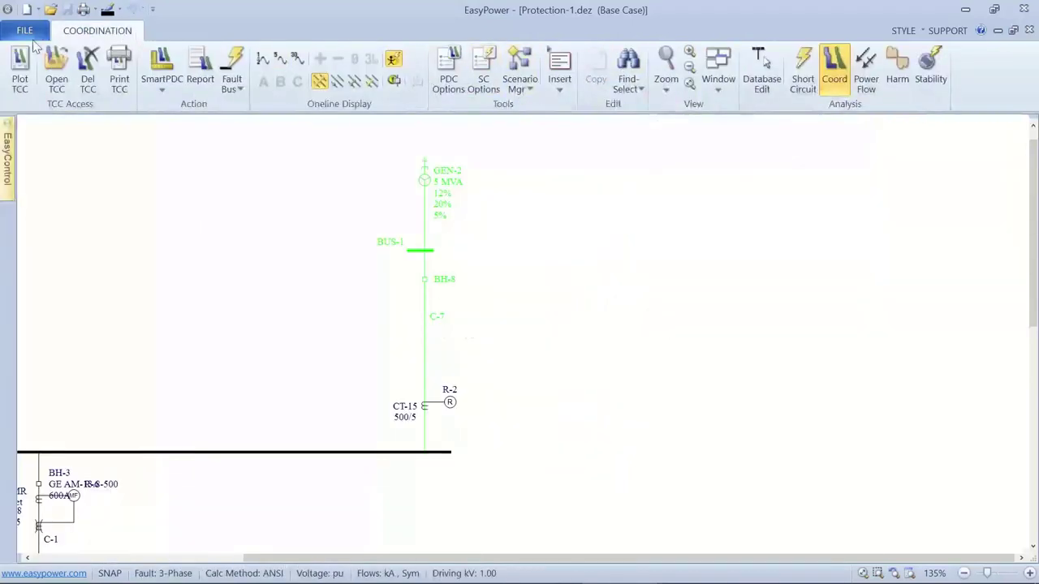
# Step: Plot GEN-2's TCC without the title block or one-line inset and zoom in
pyautogui.click(20, 69)
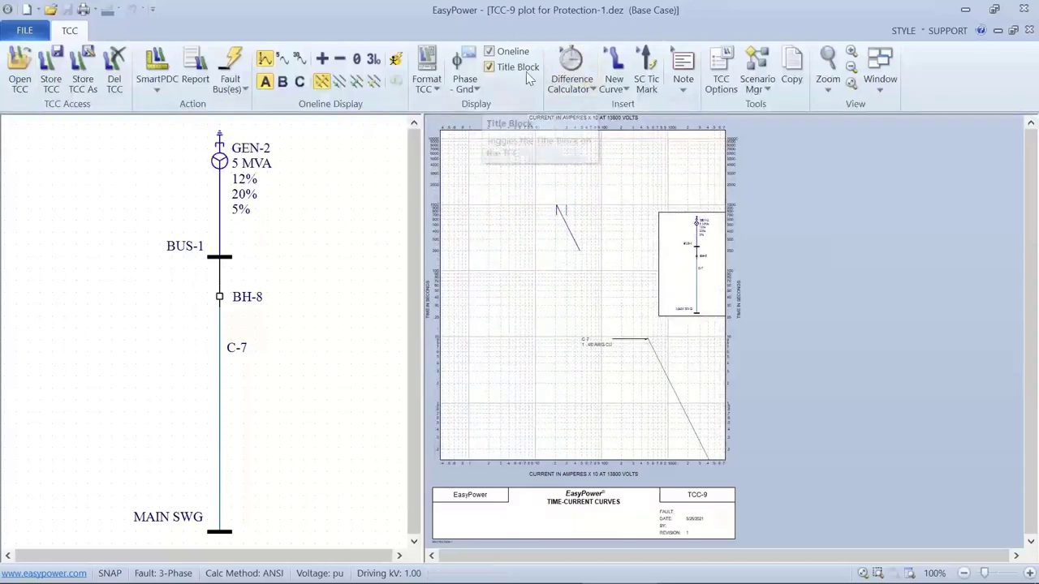
pyautogui.click(490, 66)
pyautogui.click(490, 52)
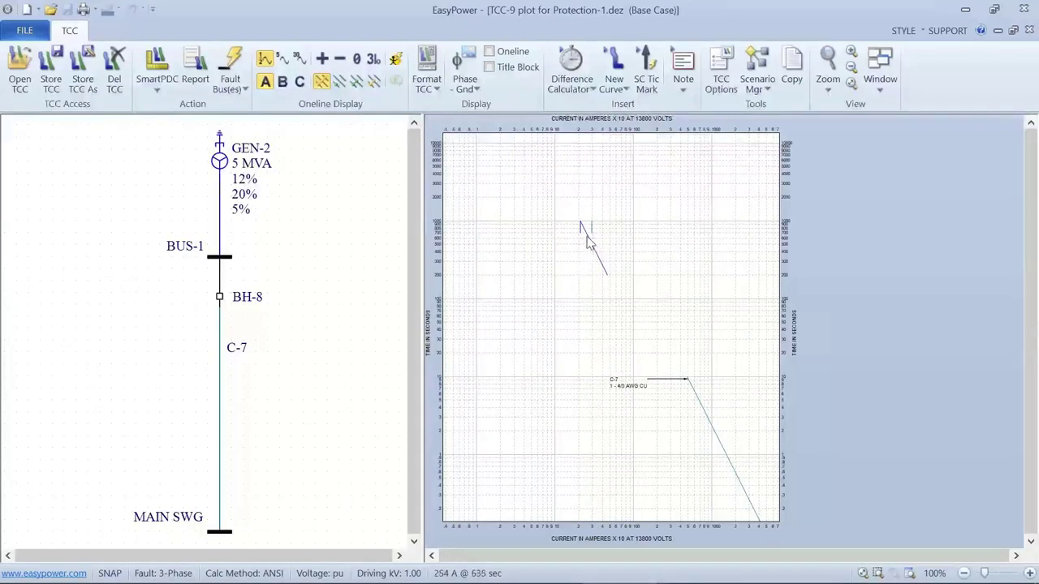
pyautogui.scroll(2, 589, 234)
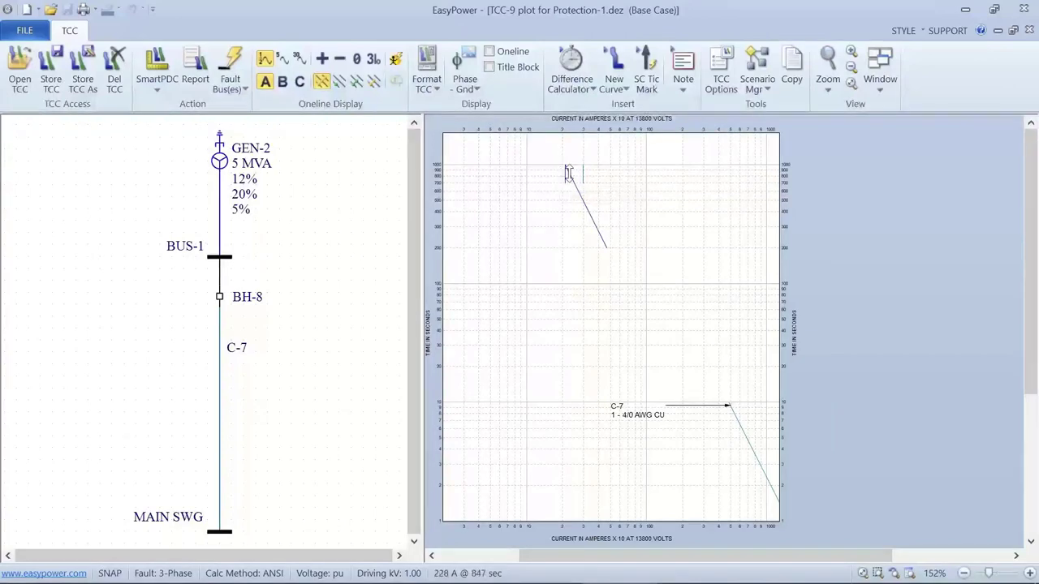
pyautogui.scroll(1, 564, 174)
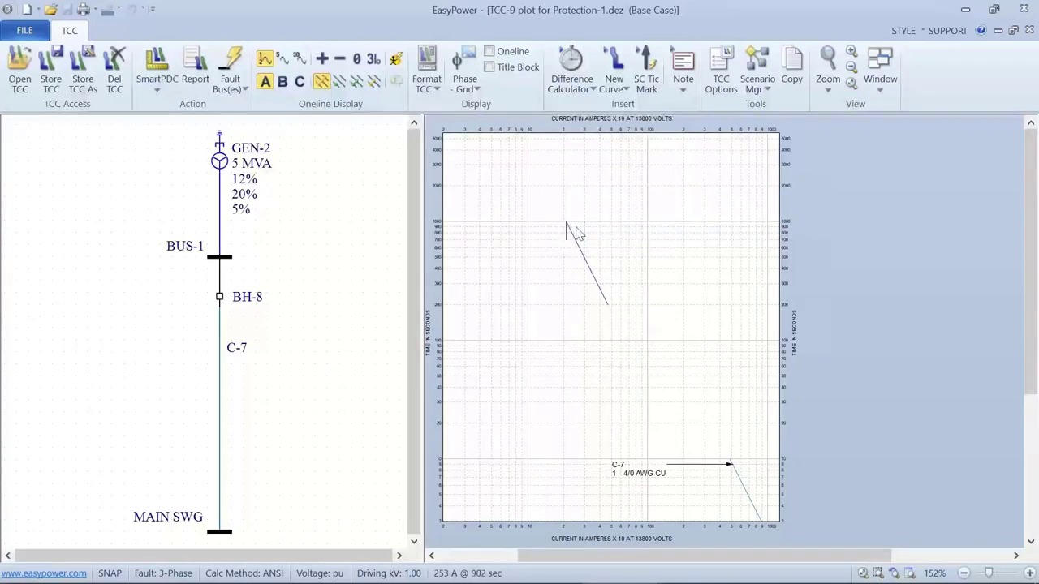
pyautogui.scroll(1, 576, 233)
pyautogui.scroll(1, 577, 233)
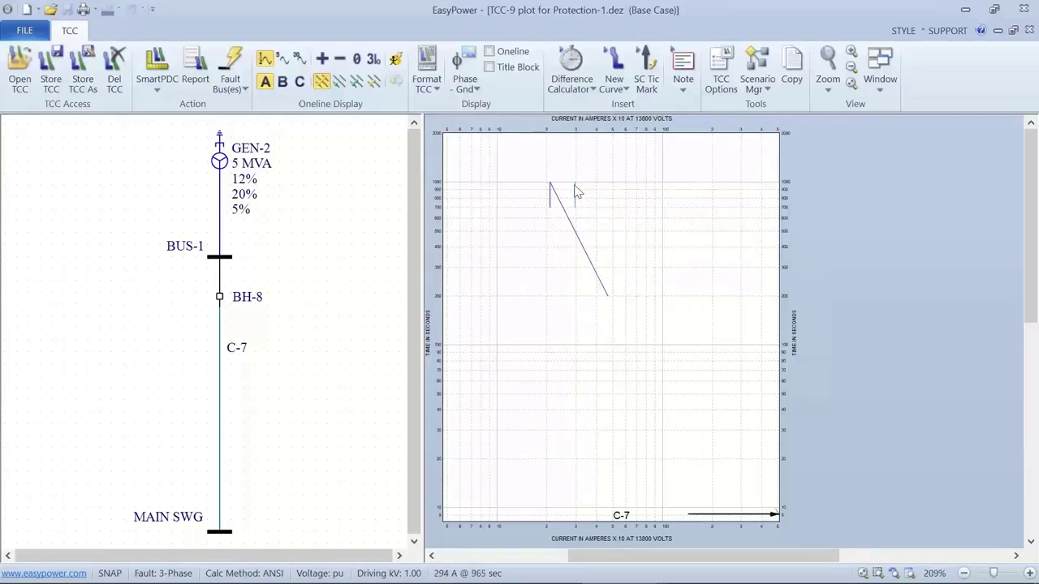
pyautogui.scroll(-1, 580, 235)
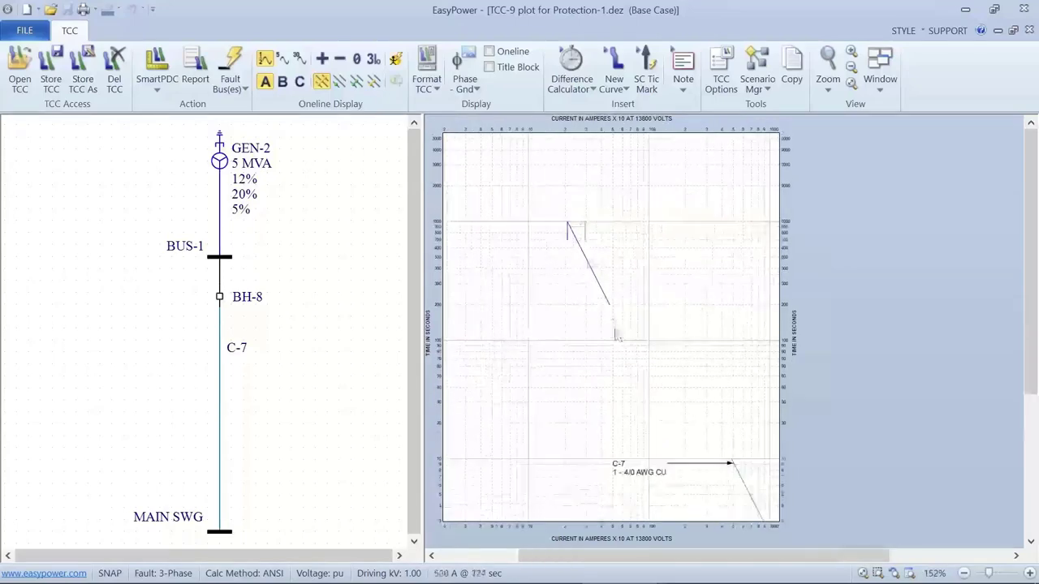
pyautogui.scroll(-1, 615, 308)
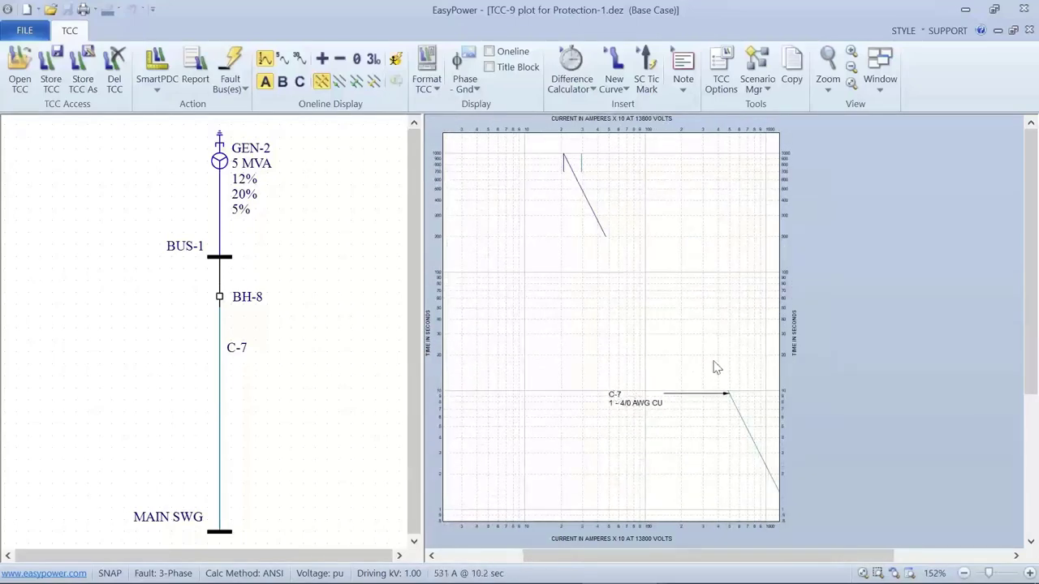
# Step: Move the C-7 cable label up and right, then close the plot and answer the store prompt
pyautogui.moveTo(654, 403); pyautogui.dragTo(722, 368)
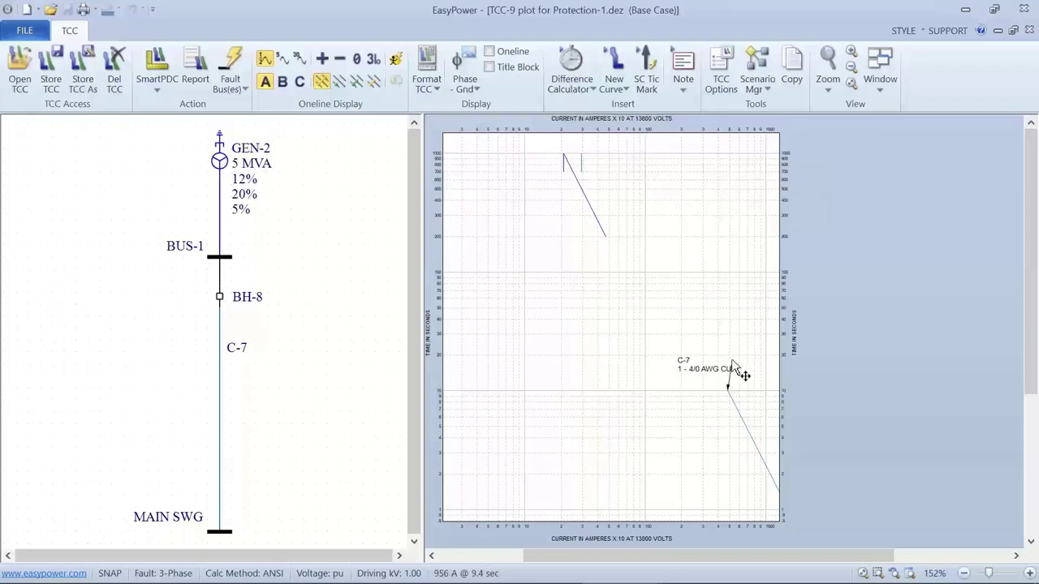
pyautogui.moveTo(686, 317)
pyautogui.mouseDown()
pyautogui.moveTo(643, 348)
pyautogui.moveTo(654, 260)
pyautogui.mouseUp()
pyautogui.scroll(-2, 643, 347)
pyautogui.scroll(-2, 642, 349)
pyautogui.scroll(1, 655, 308)
pyautogui.scroll(1, 638, 339)
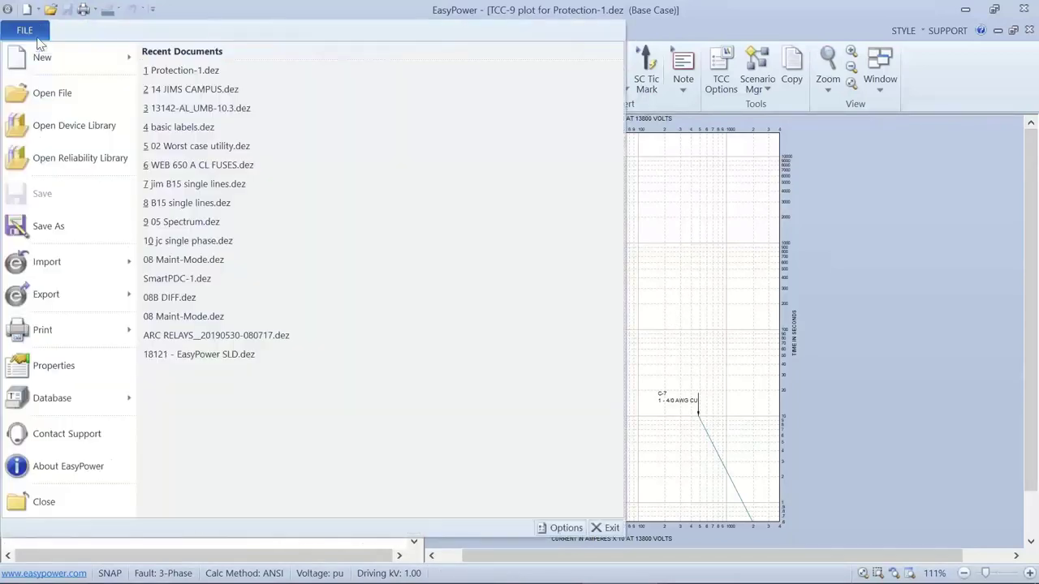
pyautogui.click(24, 30)
pyautogui.click(27, 500)
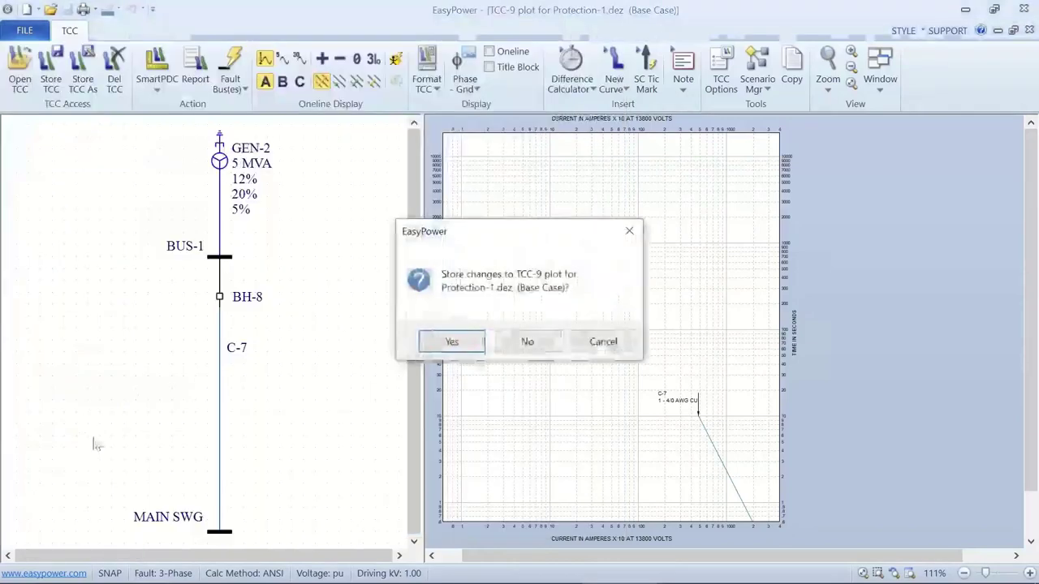
pyautogui.click(504, 347)
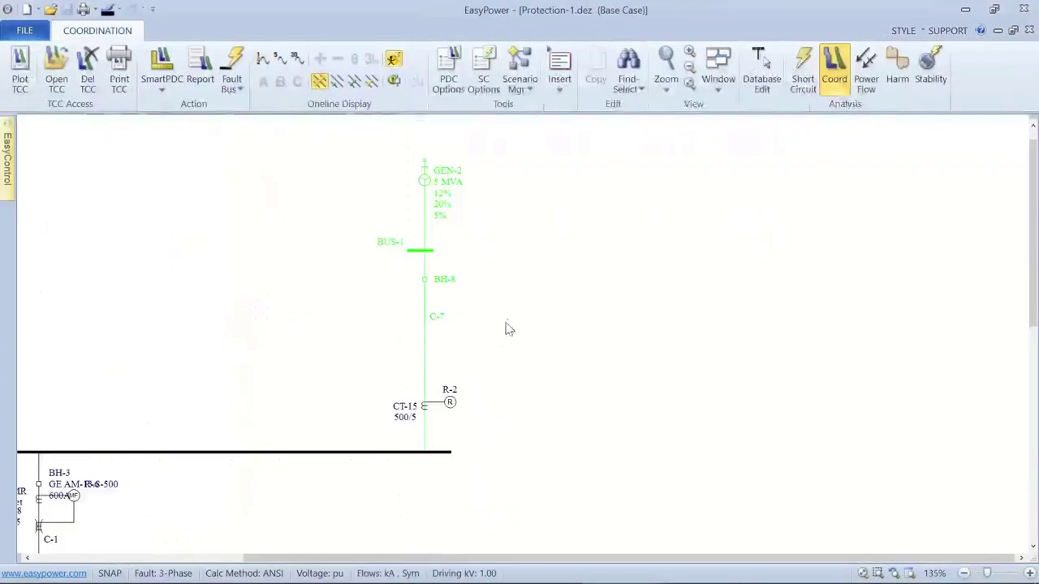
# Step: Set GEN-2's decrement data to T"d 0.5 s, T'd 0.9 s, Ta 0.9 s and Xd 115%
pyautogui.doubleClick(431, 184)
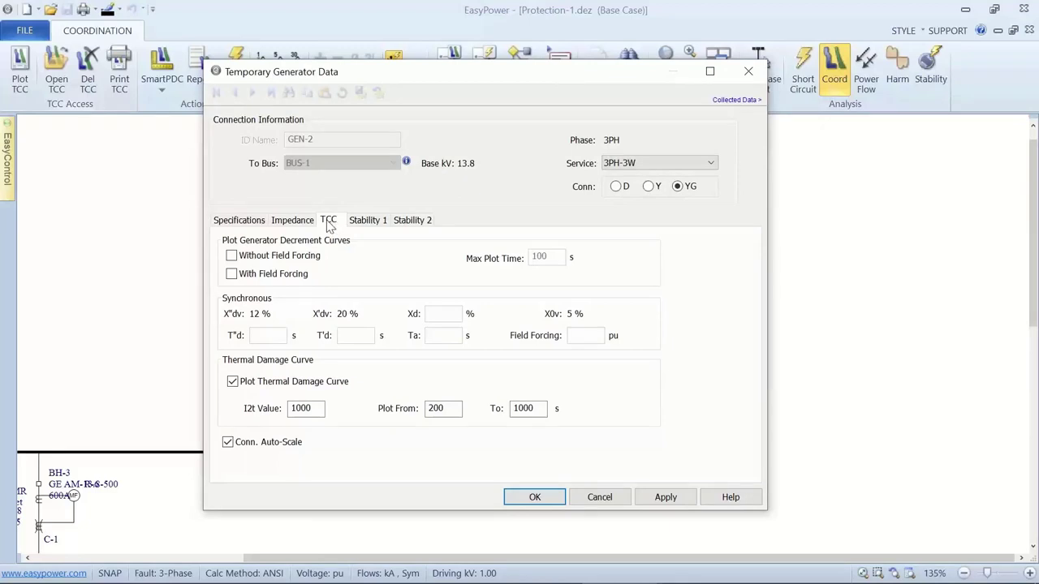
pyautogui.click(232, 256)
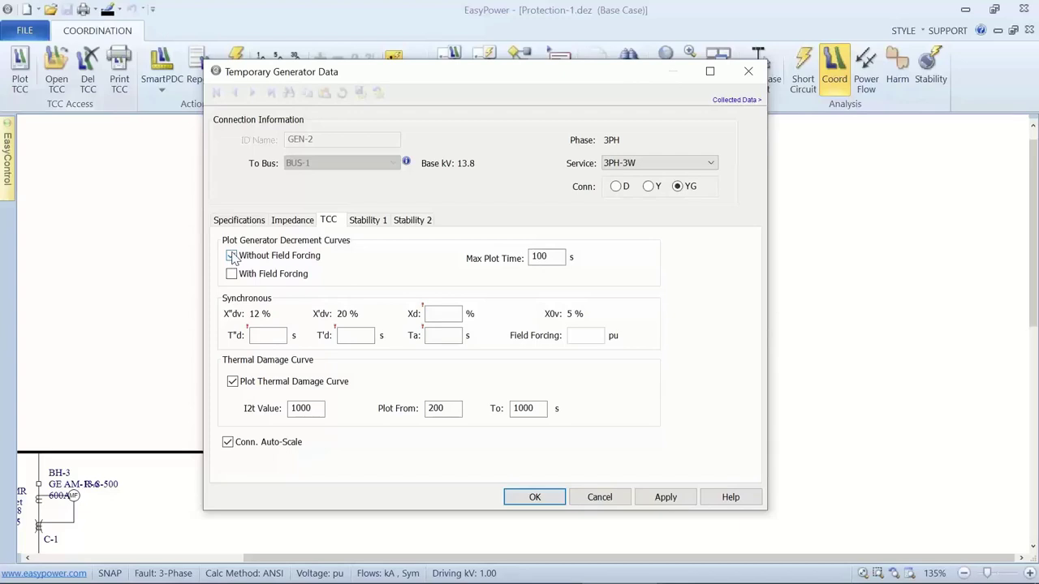
pyautogui.click(265, 330)
pyautogui.click(345, 336)
pyautogui.click(444, 315)
pyautogui.write('115')
pyautogui.click(636, 499)
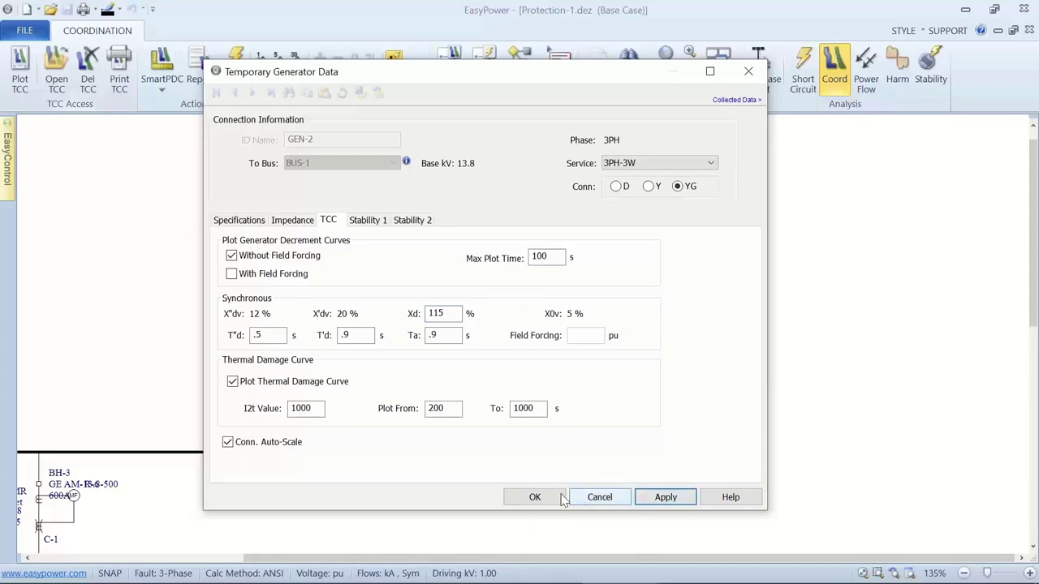
pyautogui.click(534, 497)
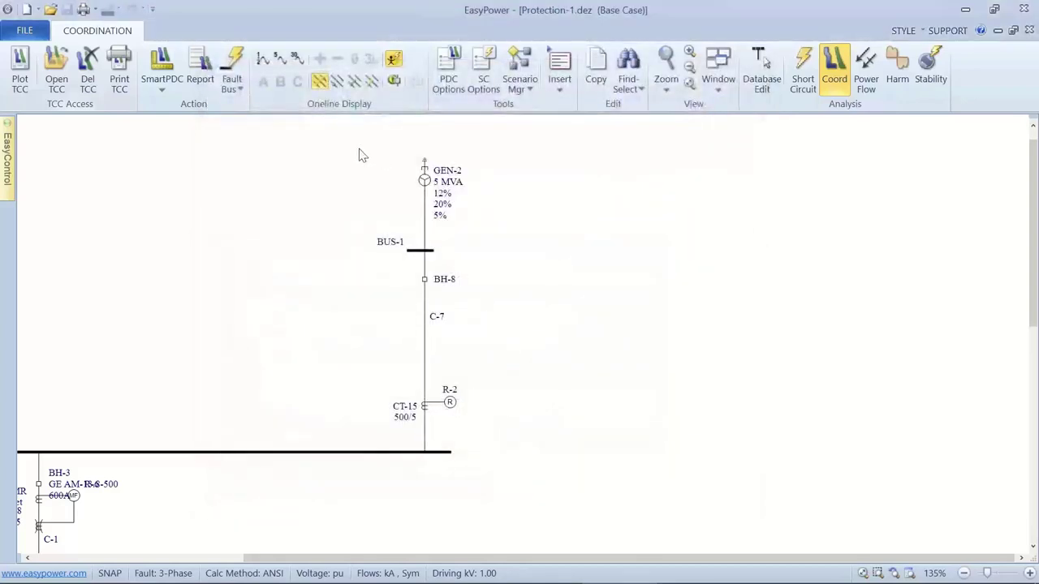
# Step: Plot the GEN-2 through C-7 curves in TCC-10 without a title block, then close it
pyautogui.moveTo(357, 148); pyautogui.dragTo(487, 342)
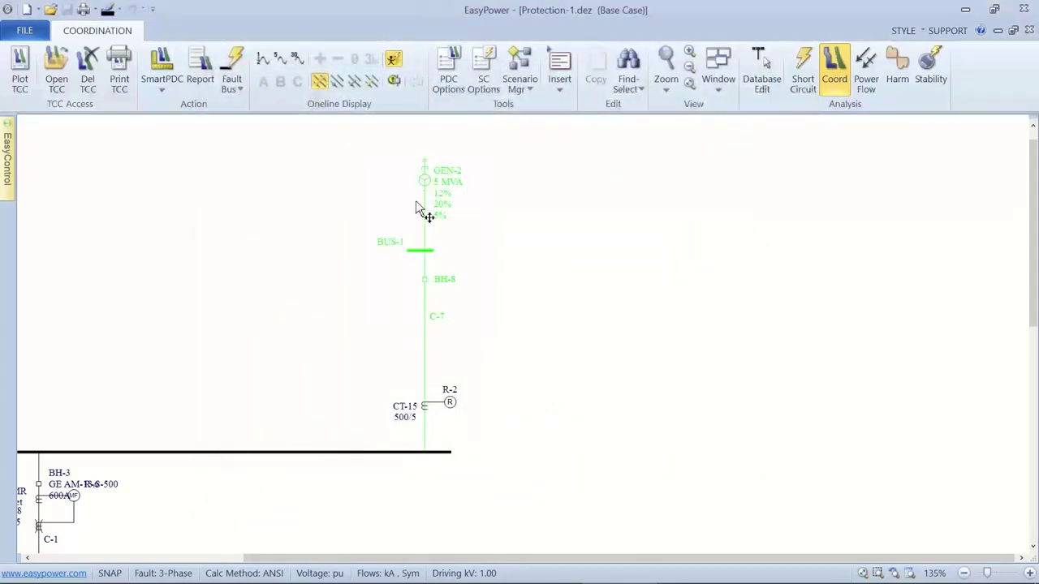
pyautogui.click(20, 63)
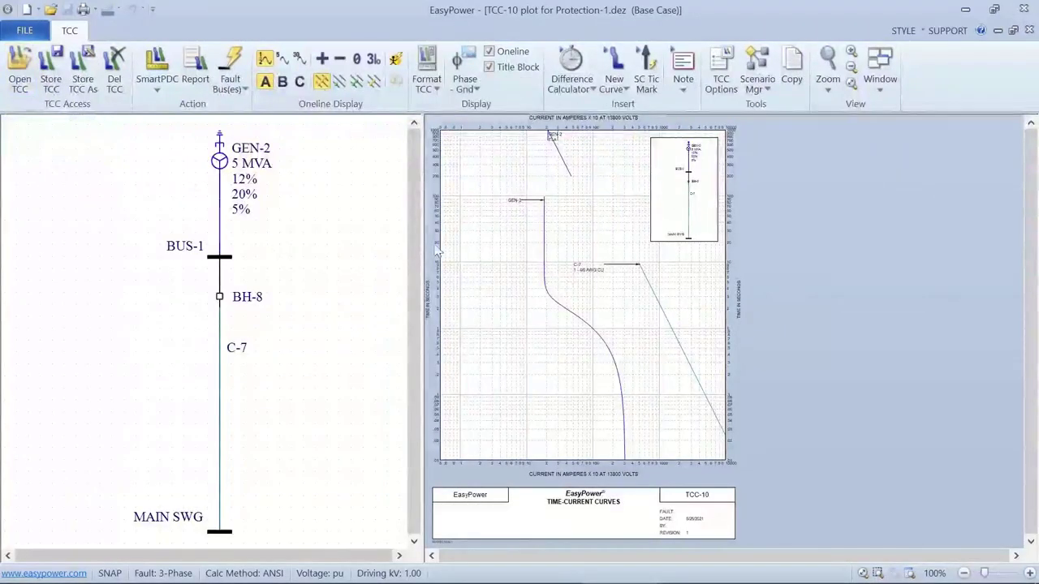
pyautogui.click(492, 68)
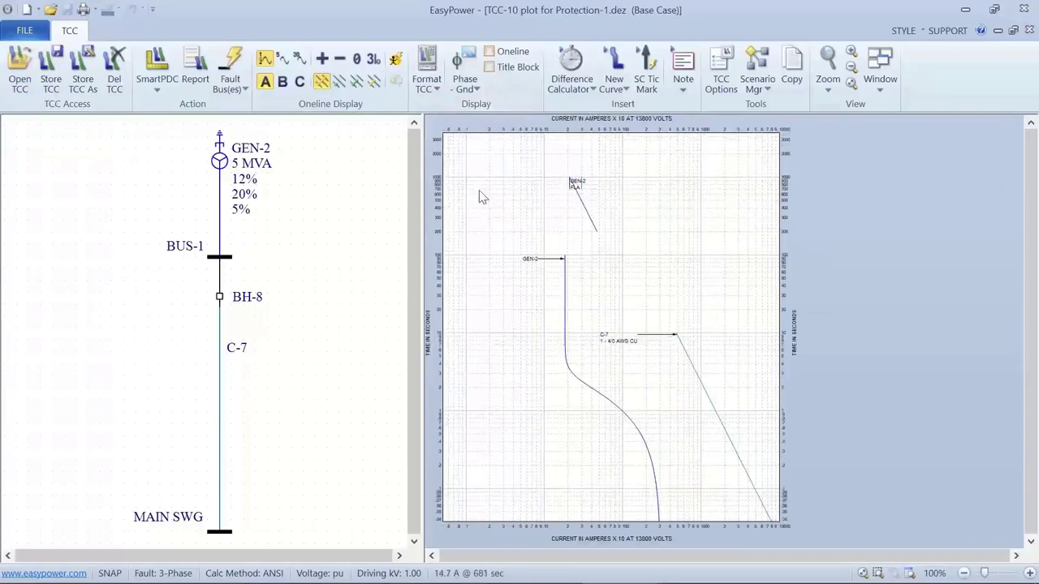
pyautogui.scroll(1, 480, 197)
pyautogui.moveTo(476, 202); pyautogui.dragTo(479, 236)
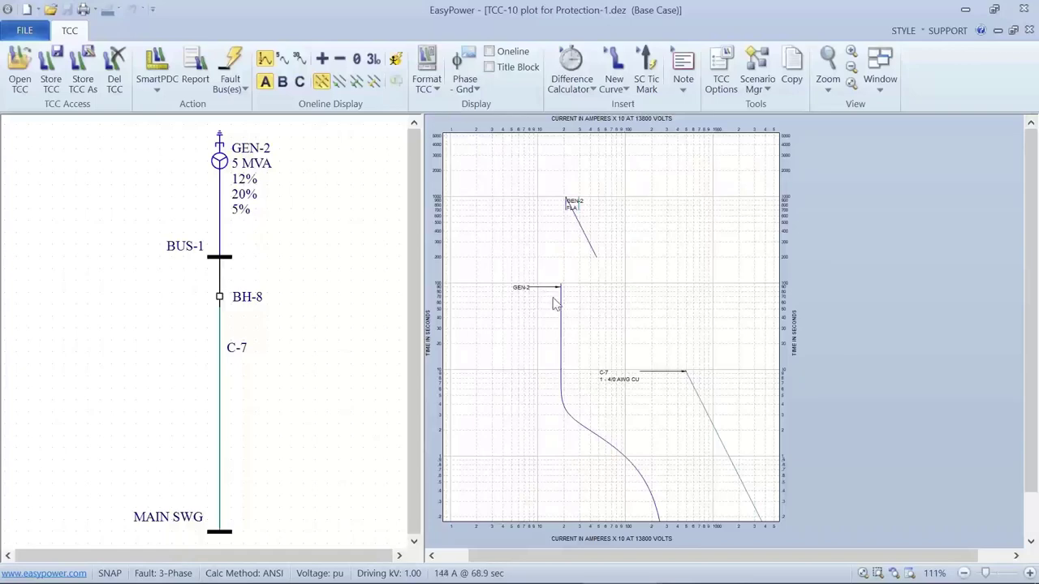
pyautogui.moveTo(555, 305); pyautogui.dragTo(559, 283)
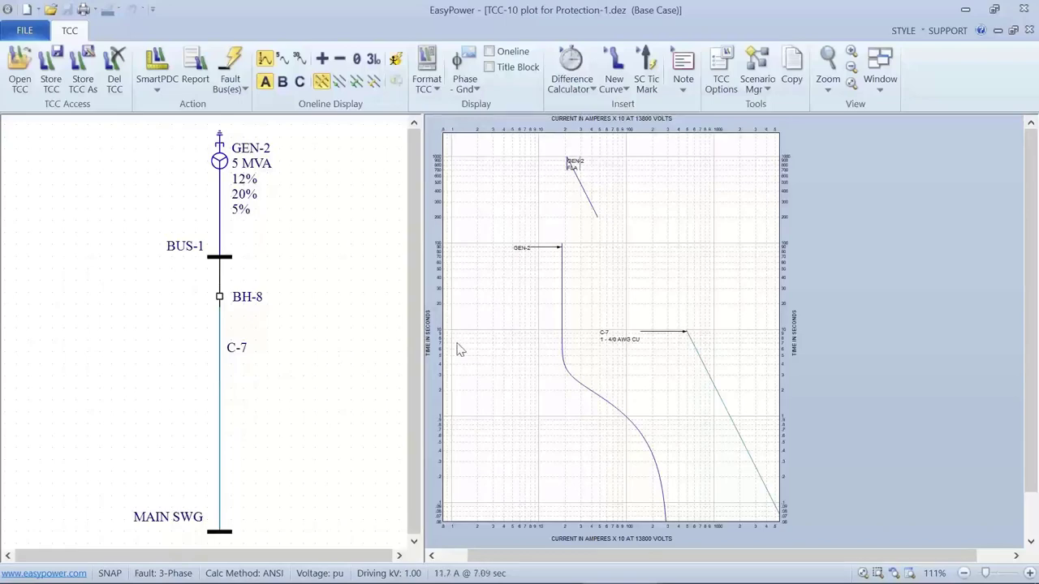
pyautogui.click(23, 30)
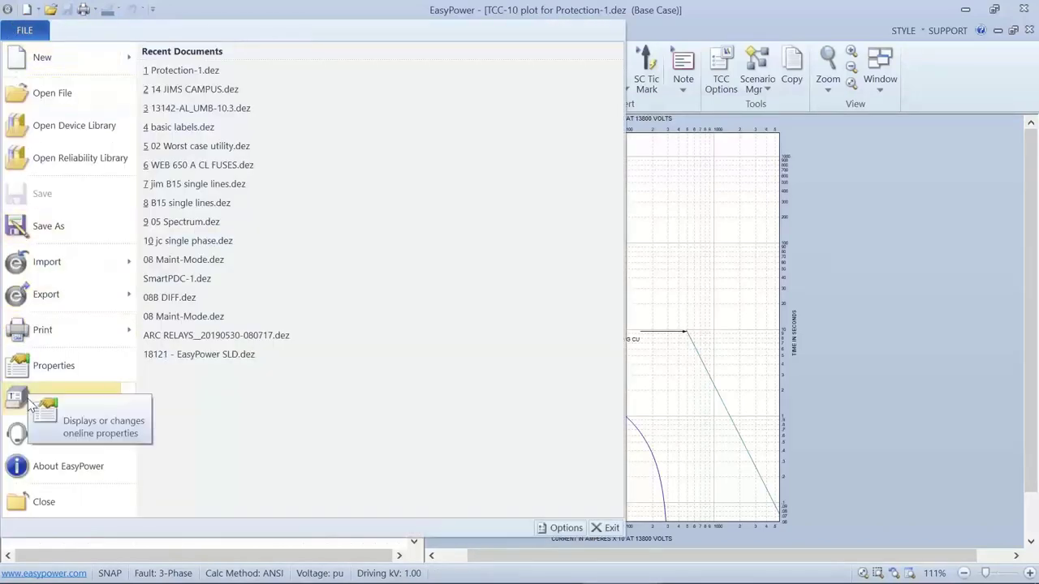
pyautogui.click(24, 503)
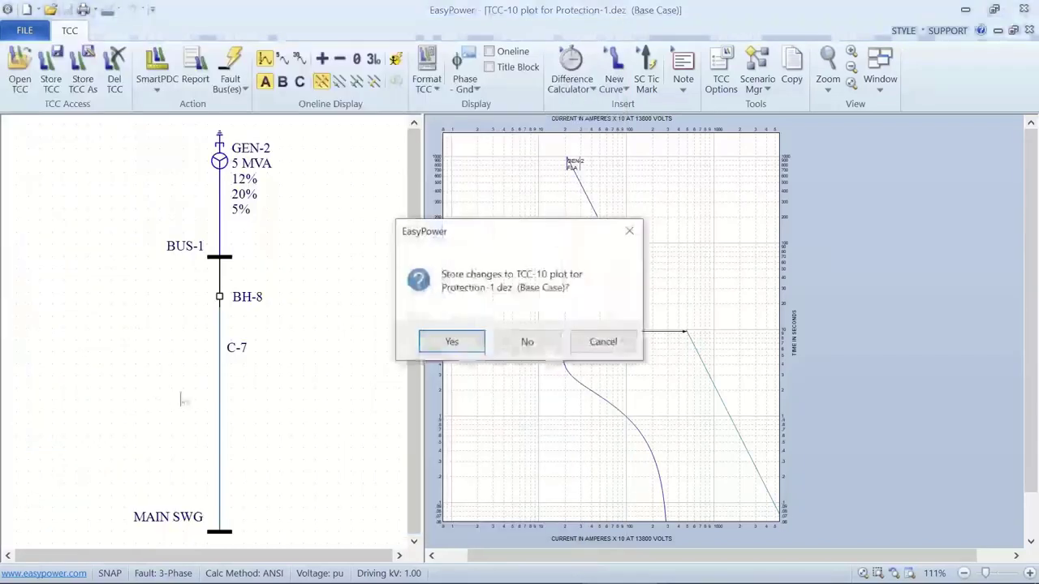
# Step: Close TCC-10, save the temporary changes in database edit, and select relay R-2
pyautogui.click(527, 343)
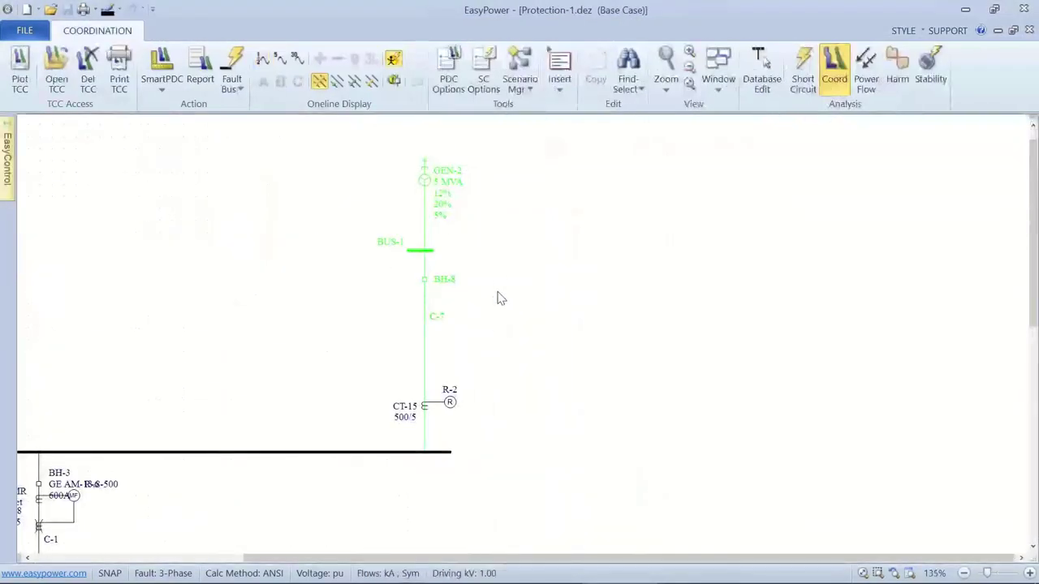
pyautogui.click(769, 71)
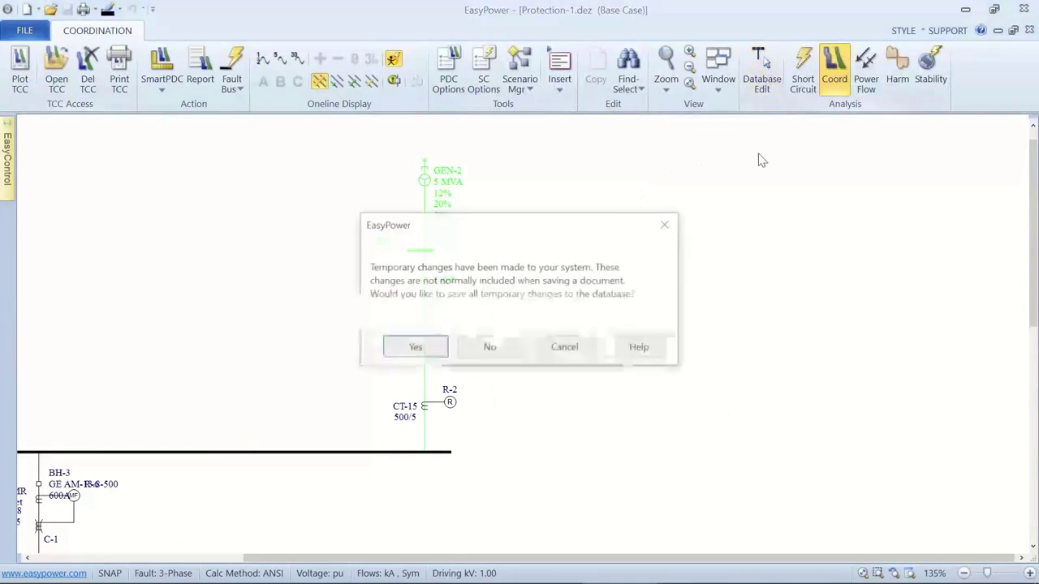
pyautogui.click(412, 349)
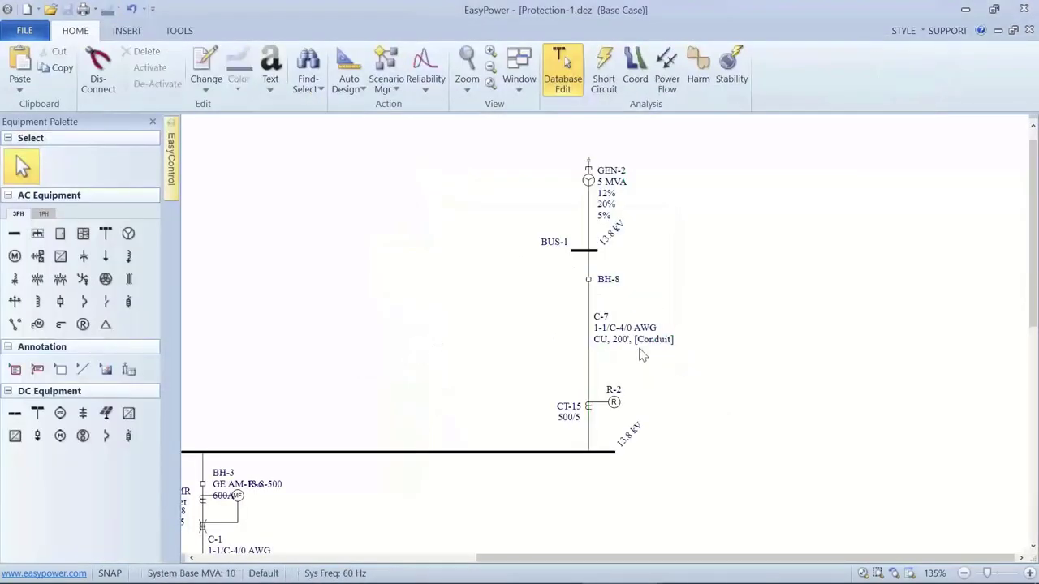
pyautogui.scroll(1, 639, 361)
pyautogui.scroll(1, 639, 363)
pyautogui.moveTo(632, 358); pyautogui.dragTo(582, 285)
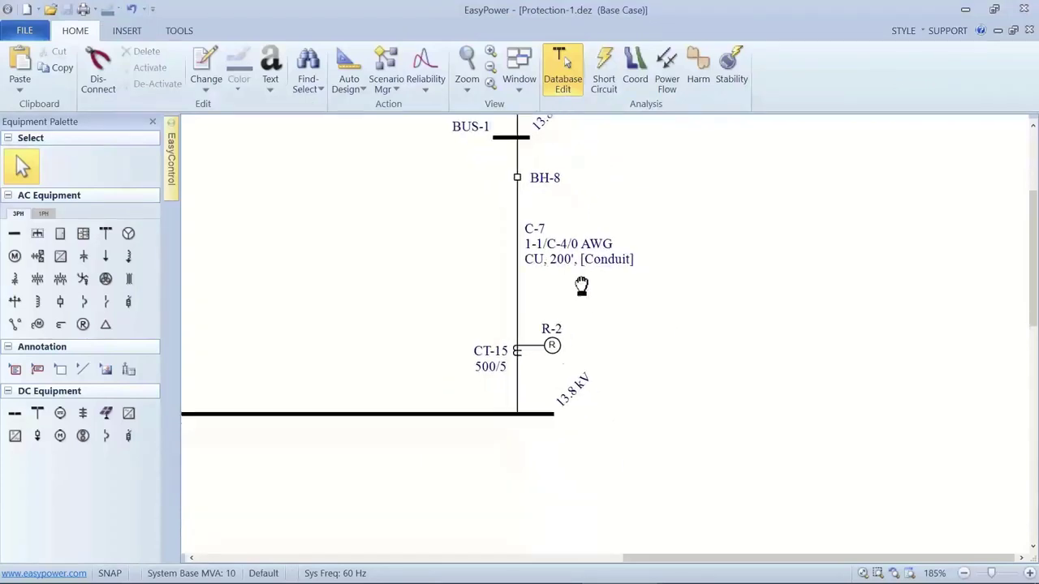
pyautogui.click(552, 347)
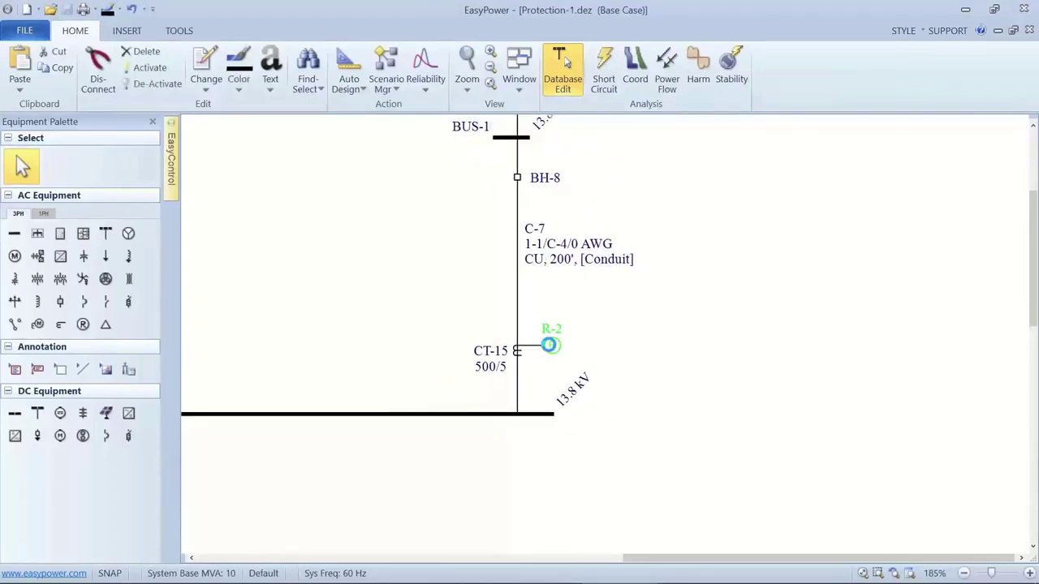
# Step: Set relay R-2's manufacturer to Basler and its type to BE1-11g
pyautogui.doubleClick(542, 341)
pyautogui.click(446, 201)
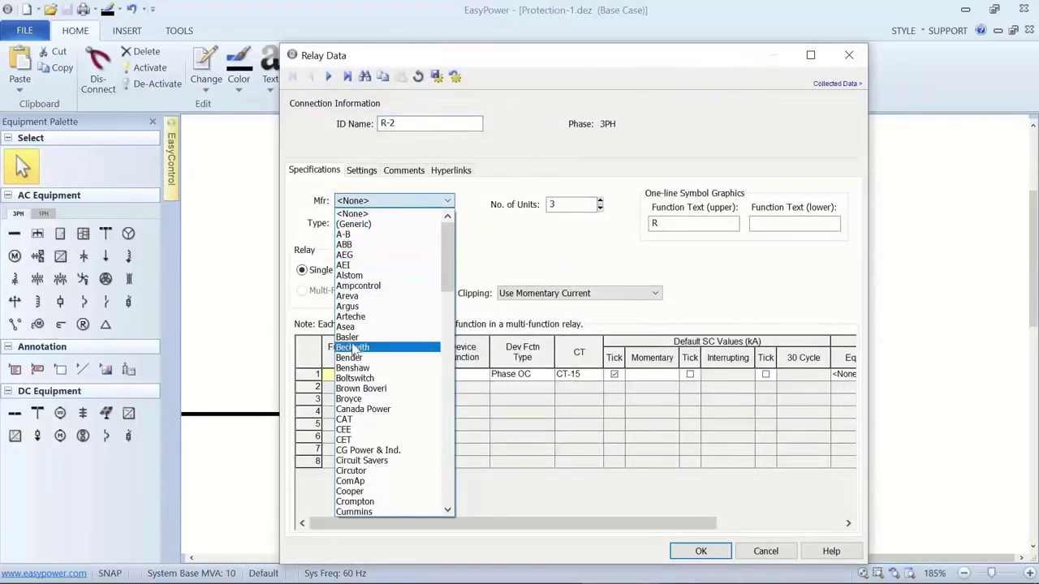
pyautogui.click(349, 337)
pyautogui.click(398, 227)
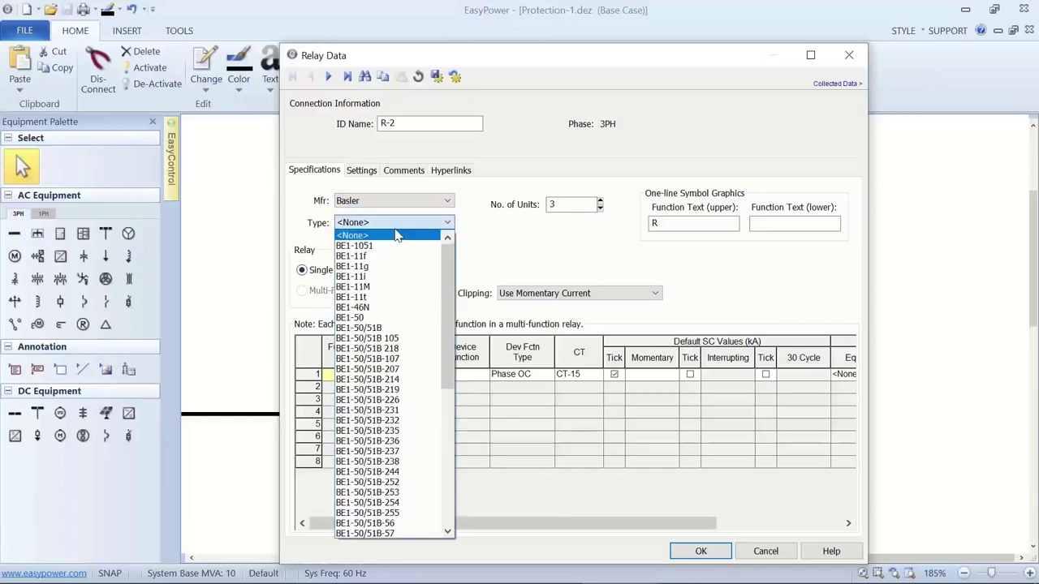
pyautogui.click(372, 270)
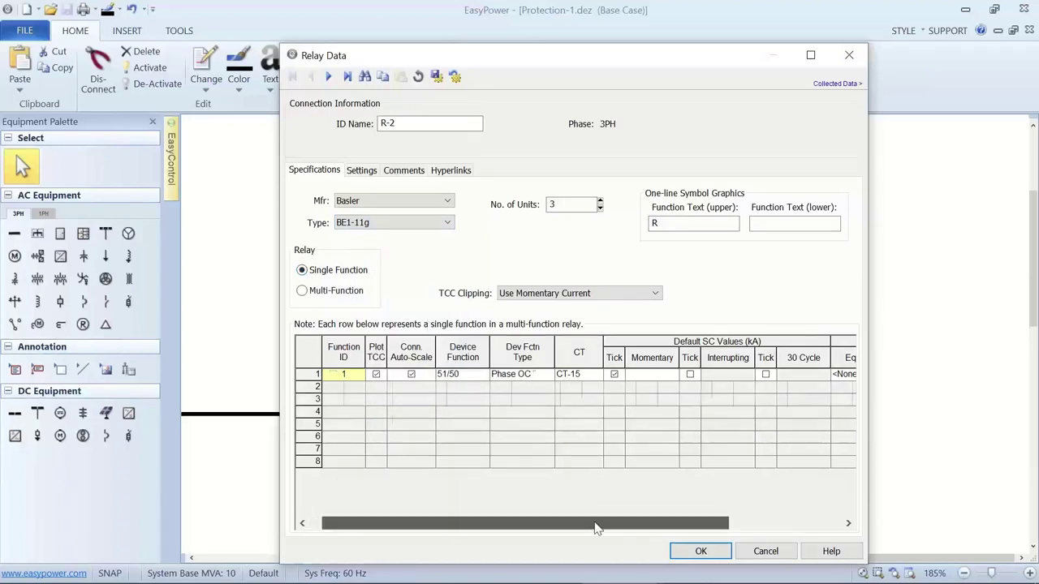
# Step: Have R-2 trip HV breaker BH-8
pyautogui.moveTo(570, 520); pyautogui.dragTo(633, 520)
pyautogui.click(784, 375)
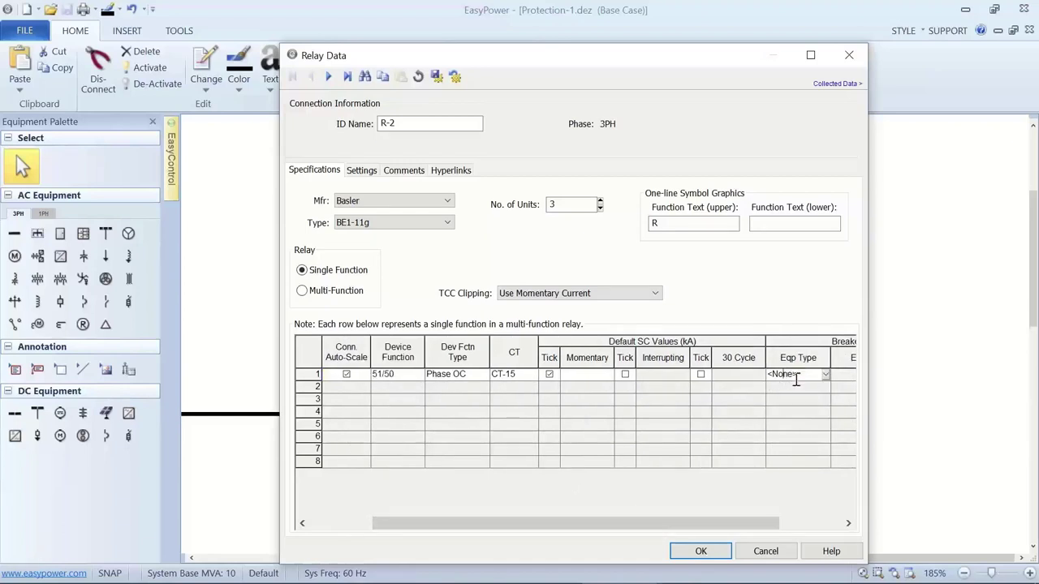
pyautogui.click(825, 375)
pyautogui.click(803, 394)
pyautogui.moveTo(727, 522); pyautogui.dragTo(789, 522)
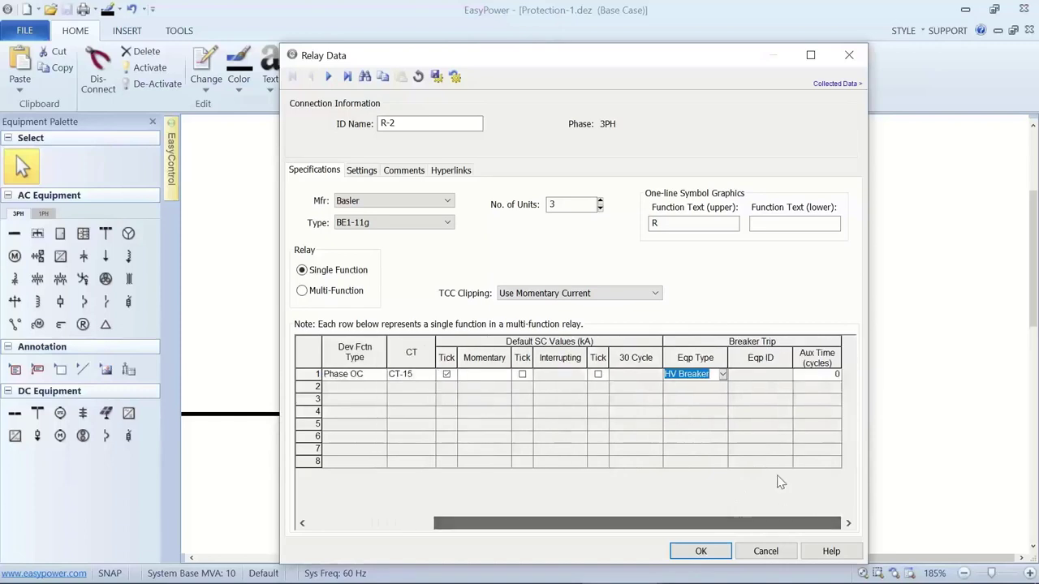
pyautogui.click(776, 377)
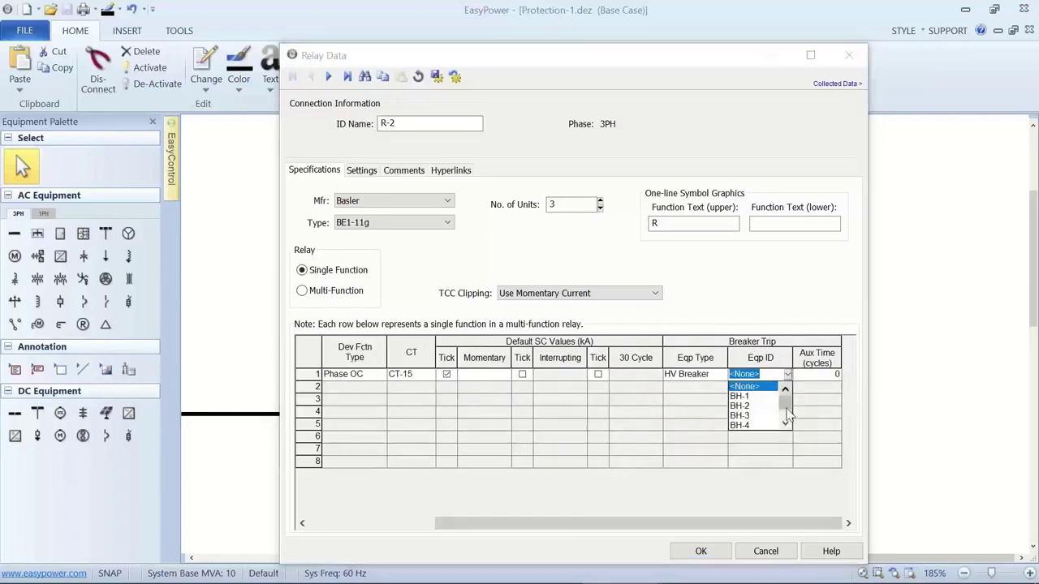
pyautogui.click(785, 422)
pyautogui.click(786, 422)
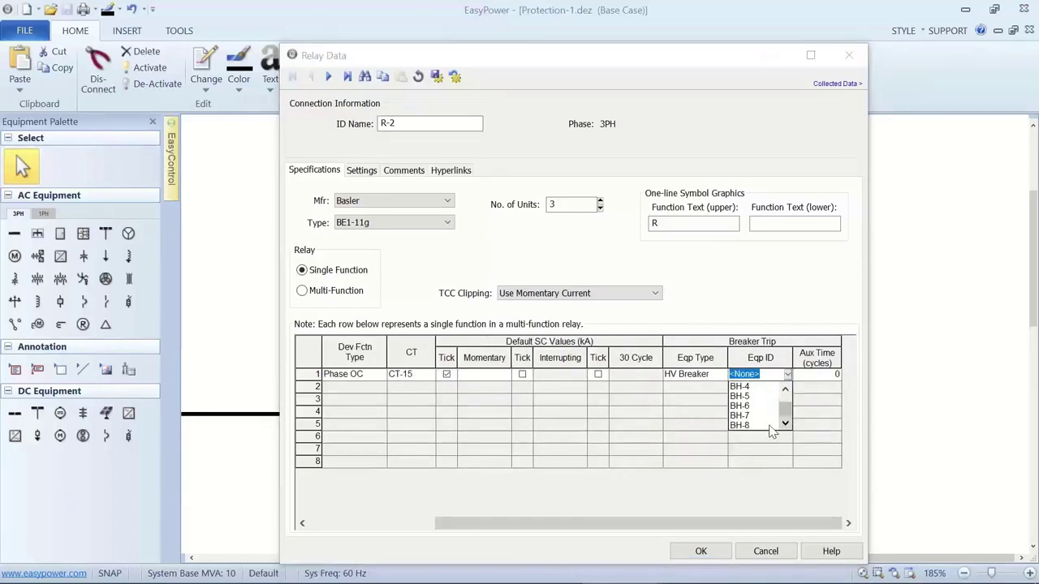
pyautogui.click(744, 426)
pyautogui.click(361, 172)
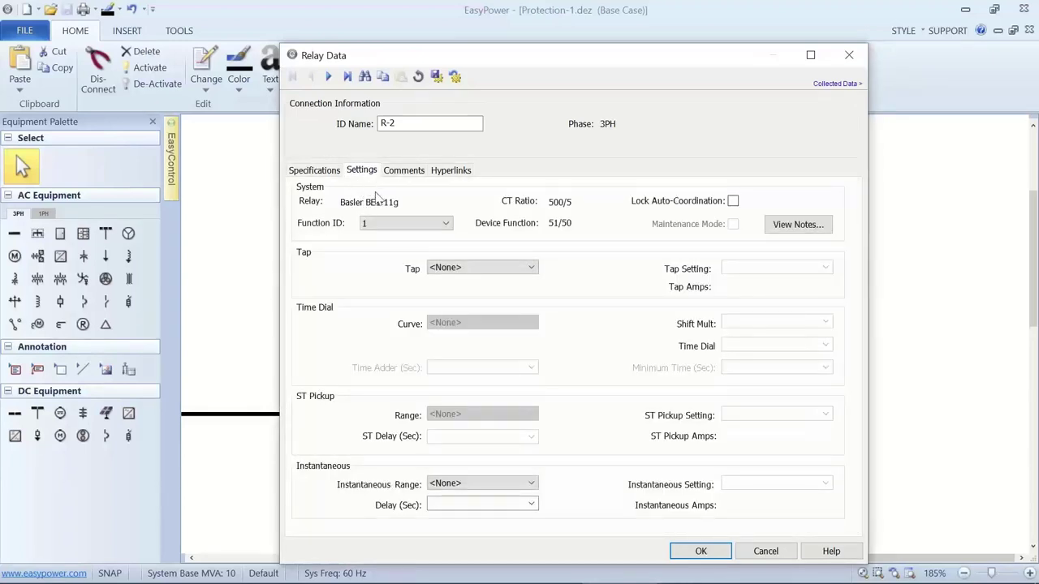
# Step: Give R-2 tap range 0.1-3.2, tap 2 (200 A), I1 Inverse Time curve and time dial 3
pyautogui.click(440, 268)
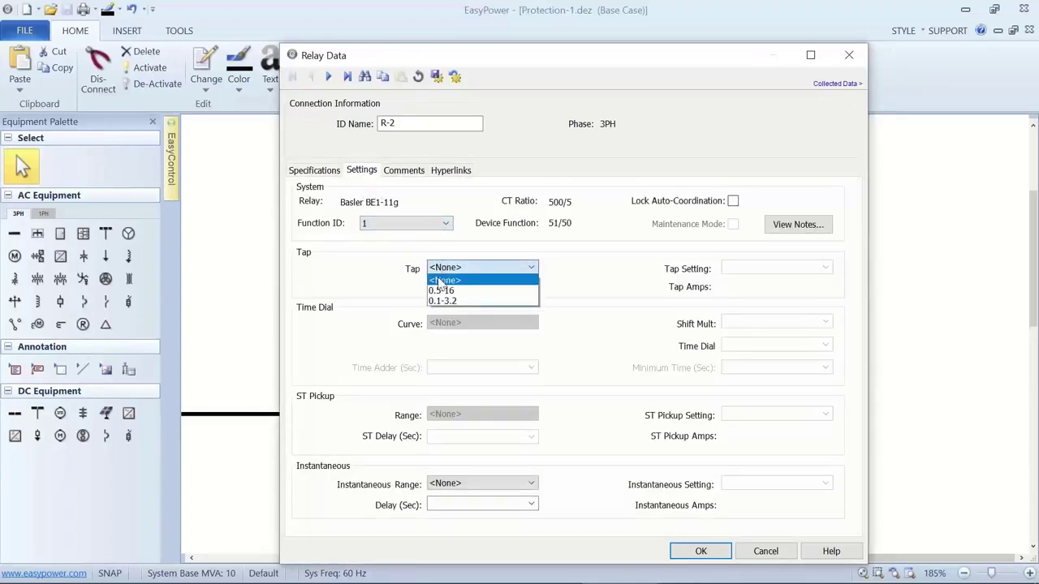
pyautogui.click(447, 301)
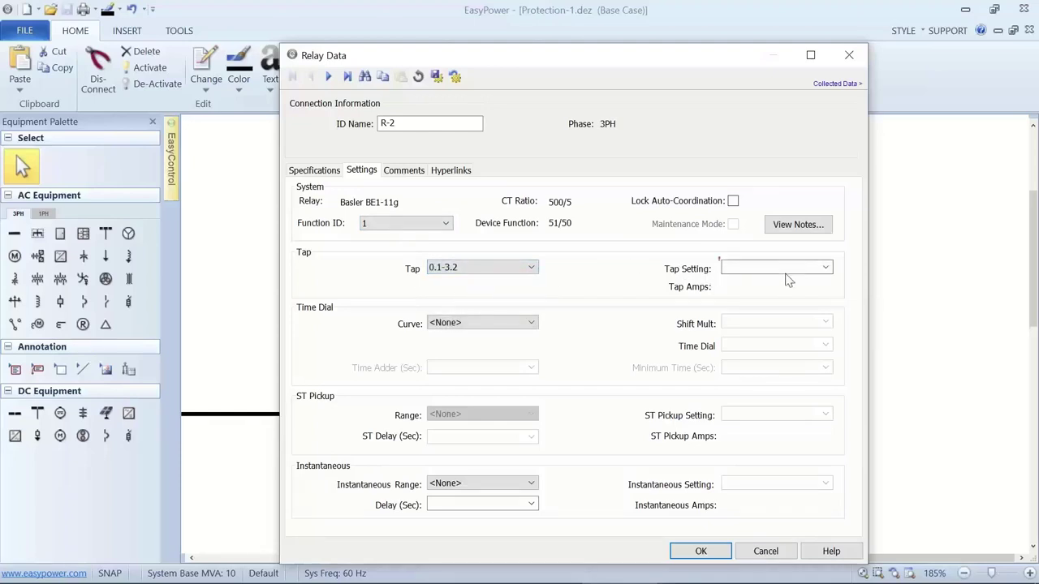
pyautogui.click(789, 272)
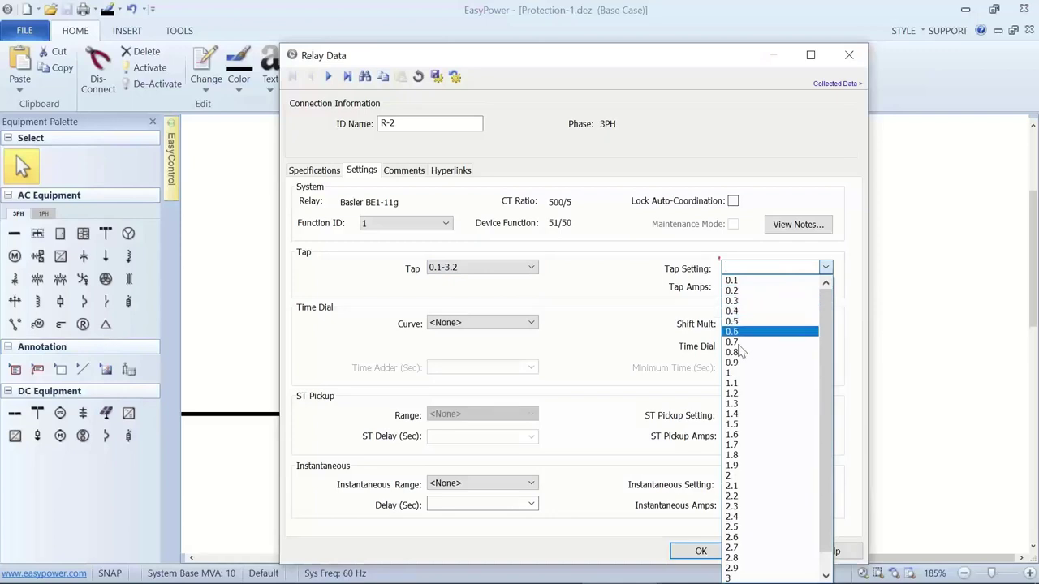
pyautogui.click(735, 478)
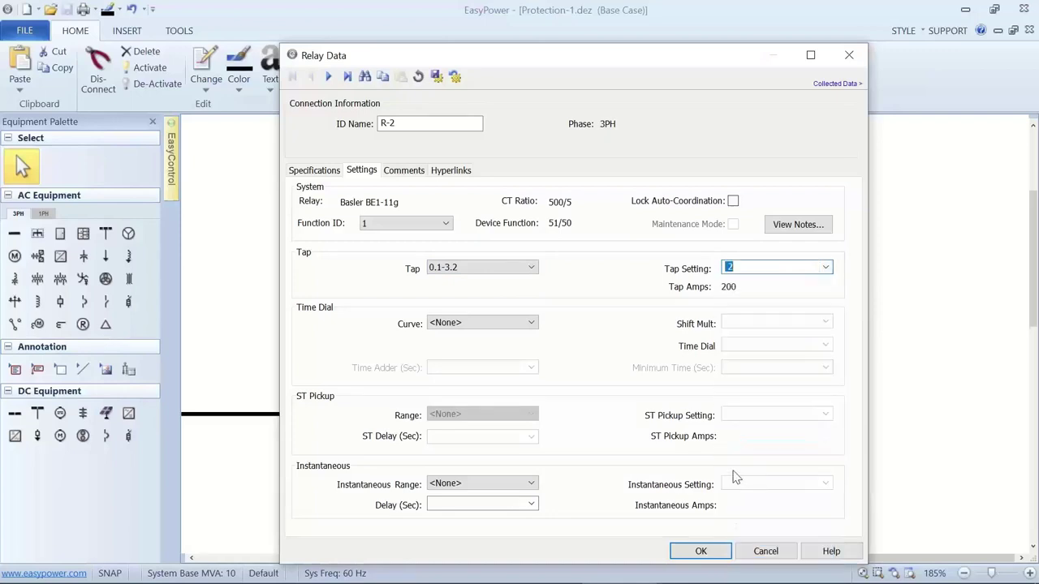
pyautogui.click(497, 325)
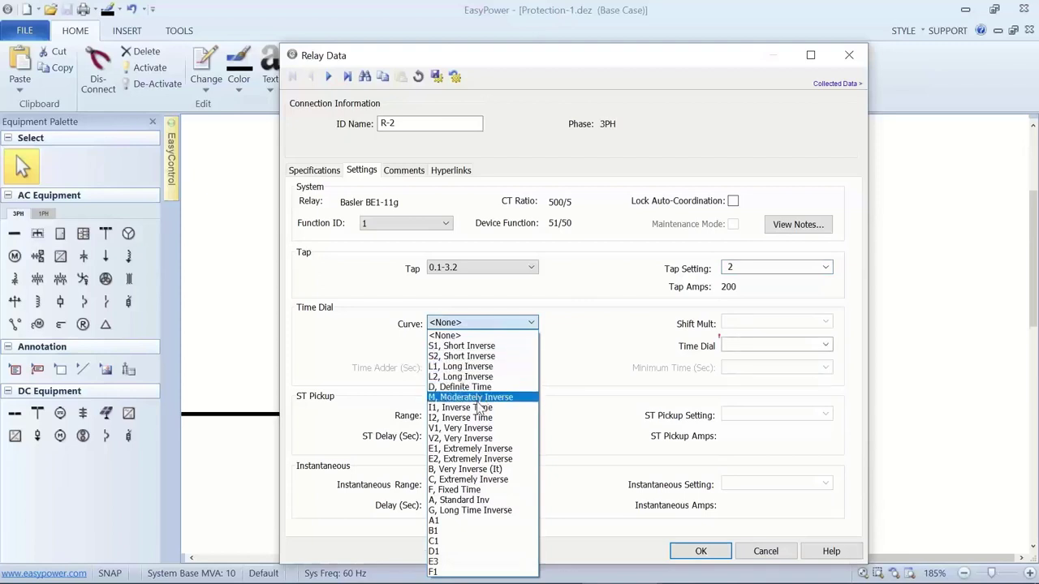
pyautogui.click(479, 407)
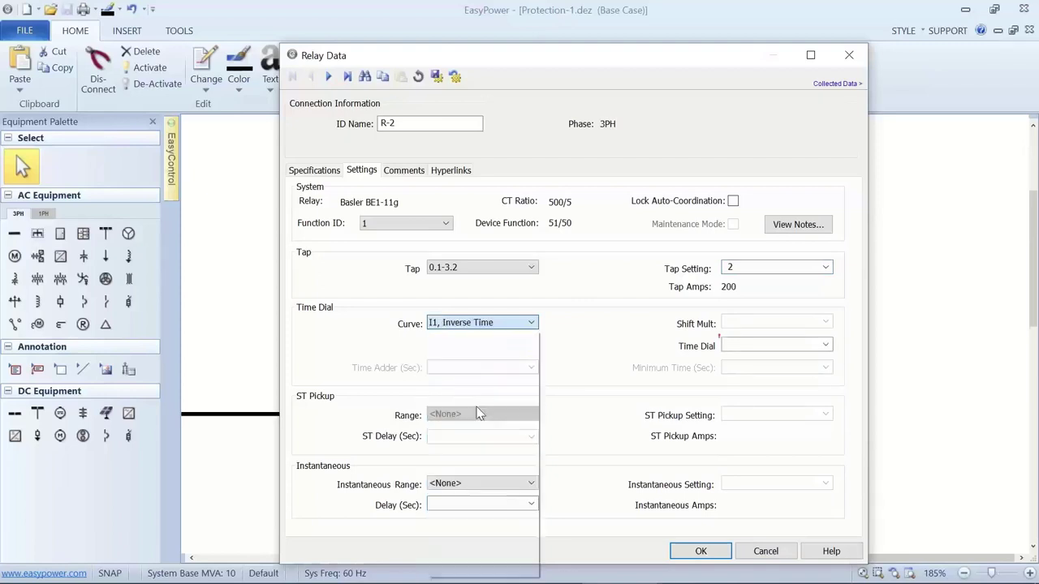
pyautogui.click(826, 346)
pyautogui.click(781, 338)
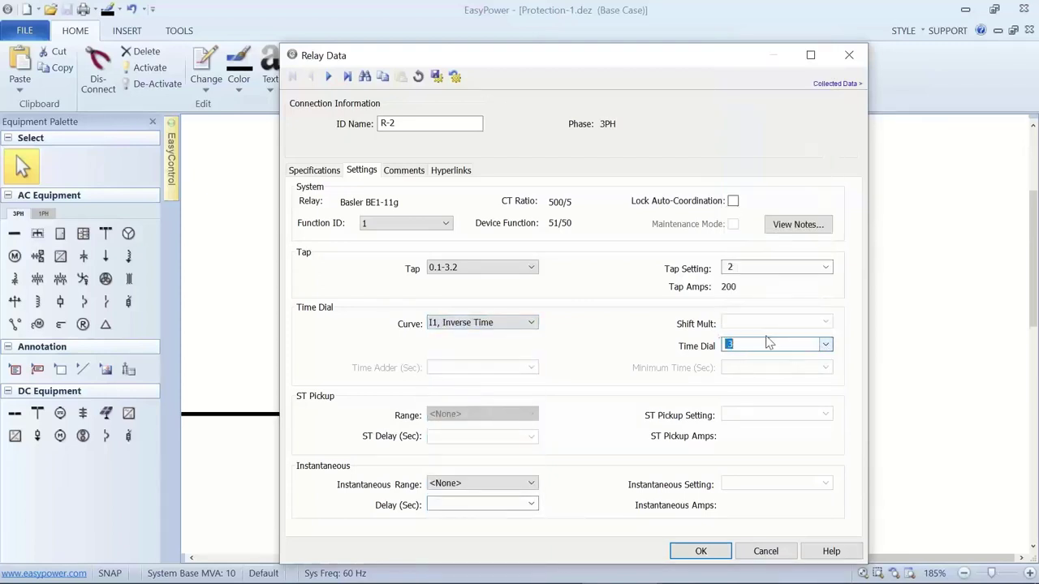
pyautogui.click(690, 552)
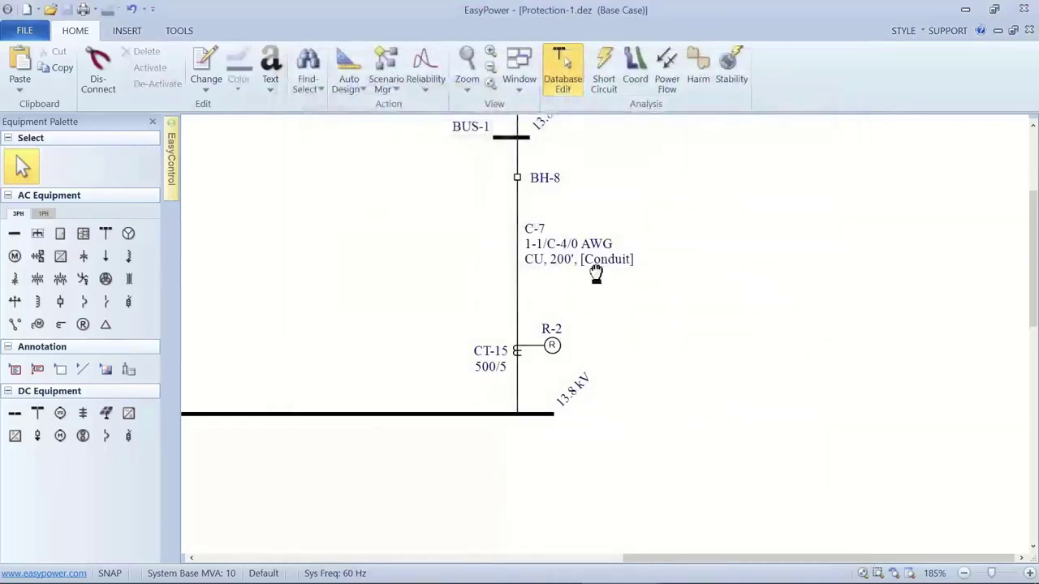
# Step: Select GEN-2 through relay R-2 plus the main bus and plot their curves in TCC-11
pyautogui.moveTo(596, 276); pyautogui.dragTo(622, 442)
pyautogui.moveTo(477, 164)
pyautogui.mouseDown()
pyautogui.moveTo(609, 269)
pyautogui.moveTo(633, 532)
pyautogui.mouseUp()
pyautogui.moveTo(648, 474); pyautogui.dragTo(654, 375)
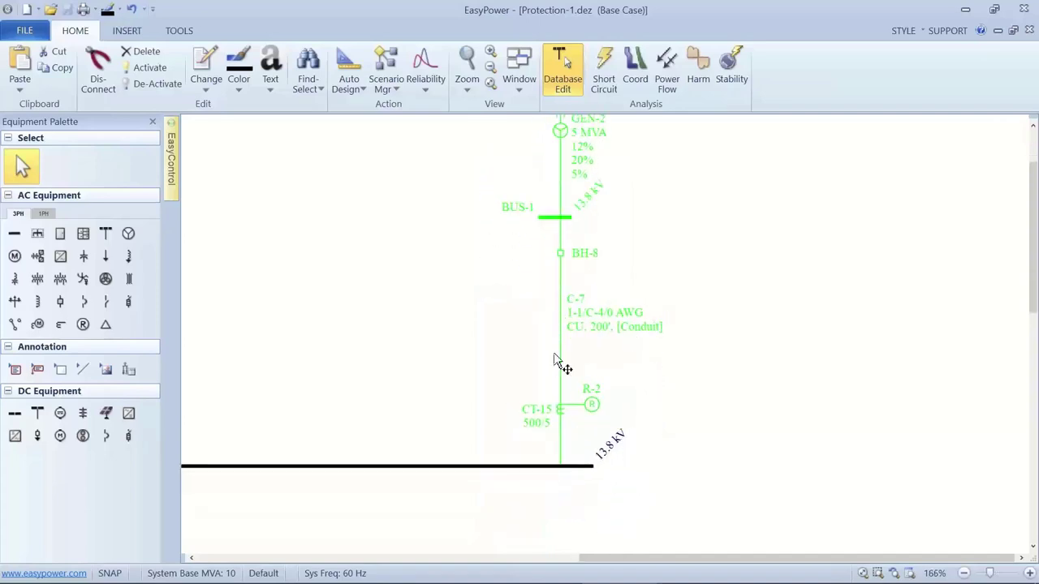
pyautogui.click(556, 468)
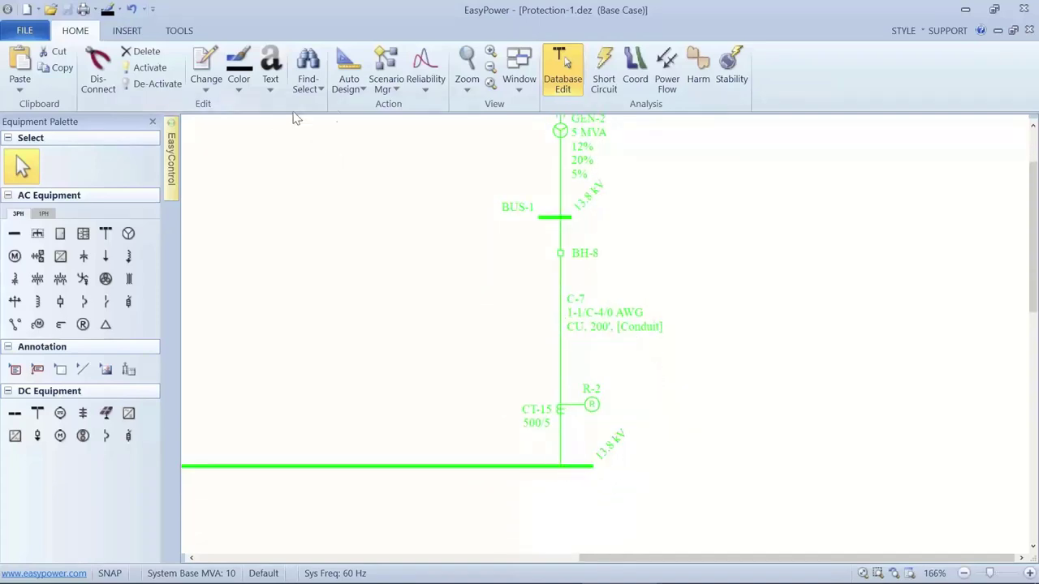
pyautogui.click(628, 68)
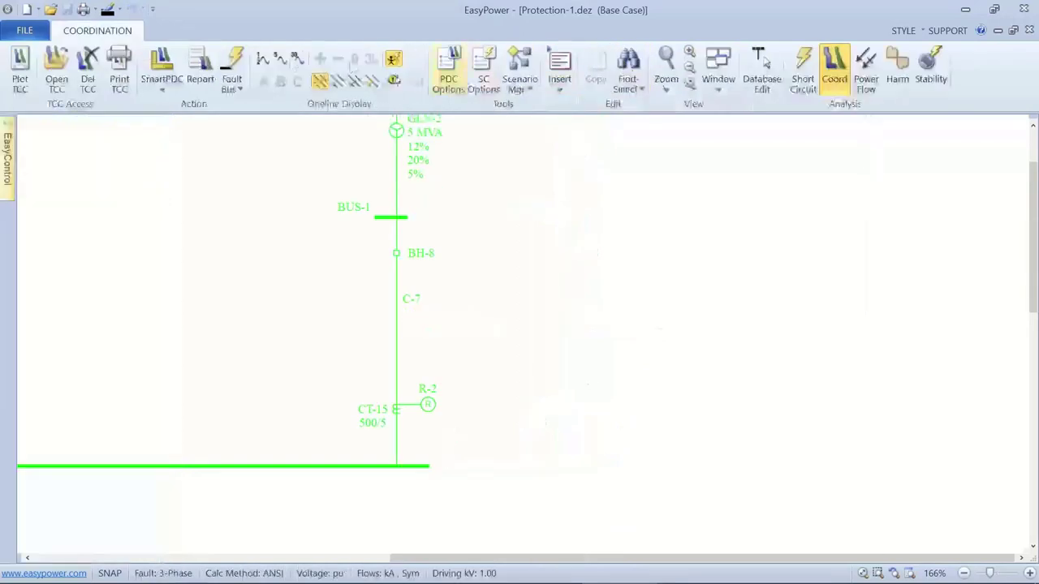
pyautogui.click(36, 62)
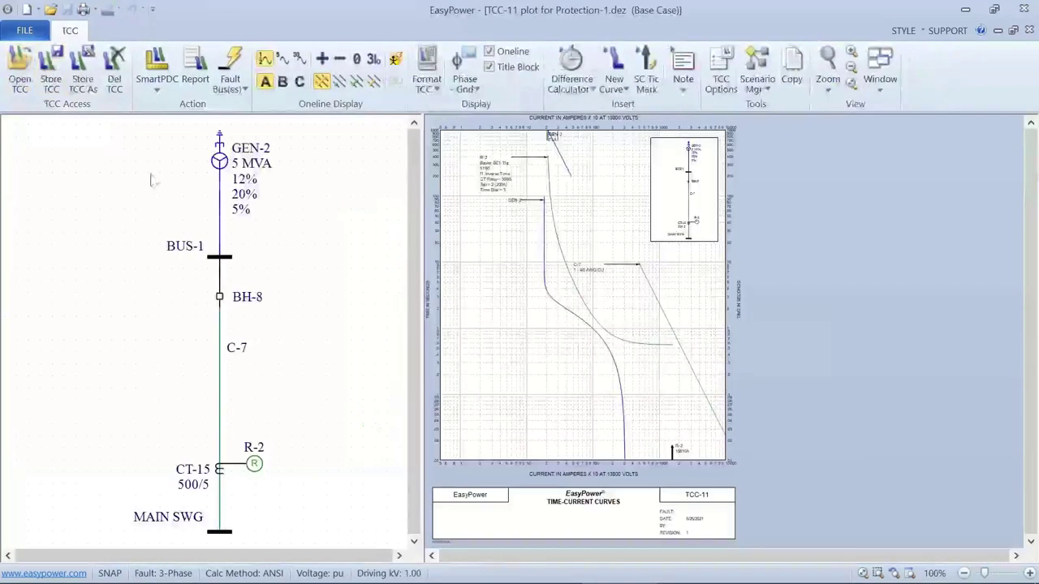
# Step: Hide the TCC title block and move the R-2 label off the GEN-2 FLA label
pyautogui.click(490, 66)
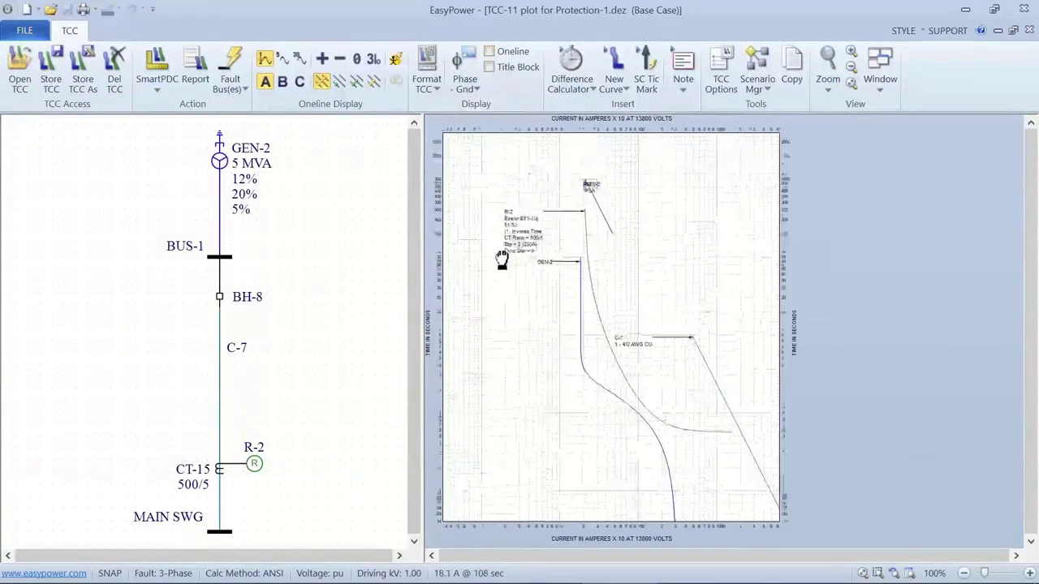
pyautogui.moveTo(528, 212); pyautogui.dragTo(528, 317)
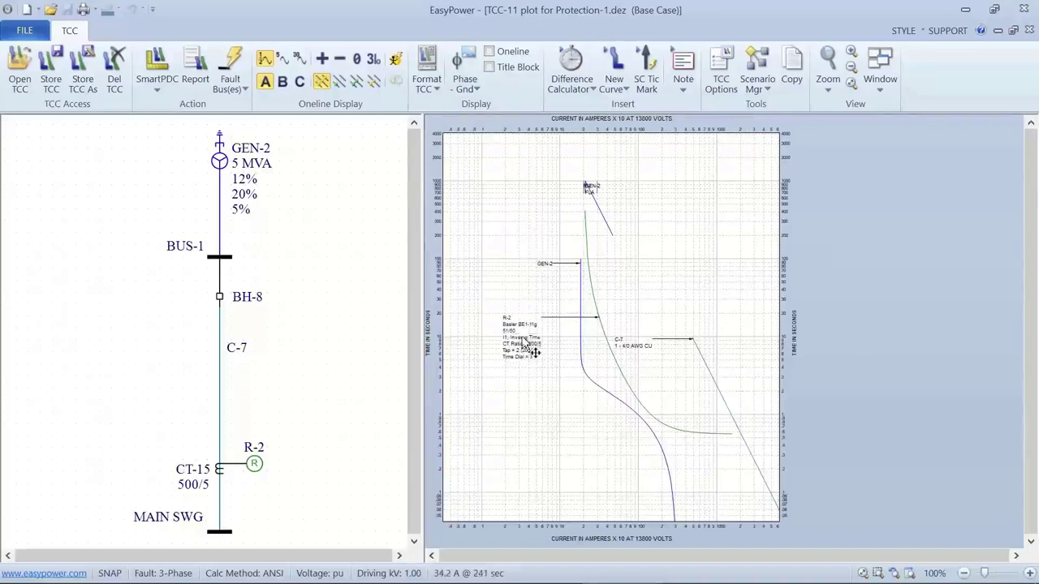
pyautogui.scroll(2, 556, 256)
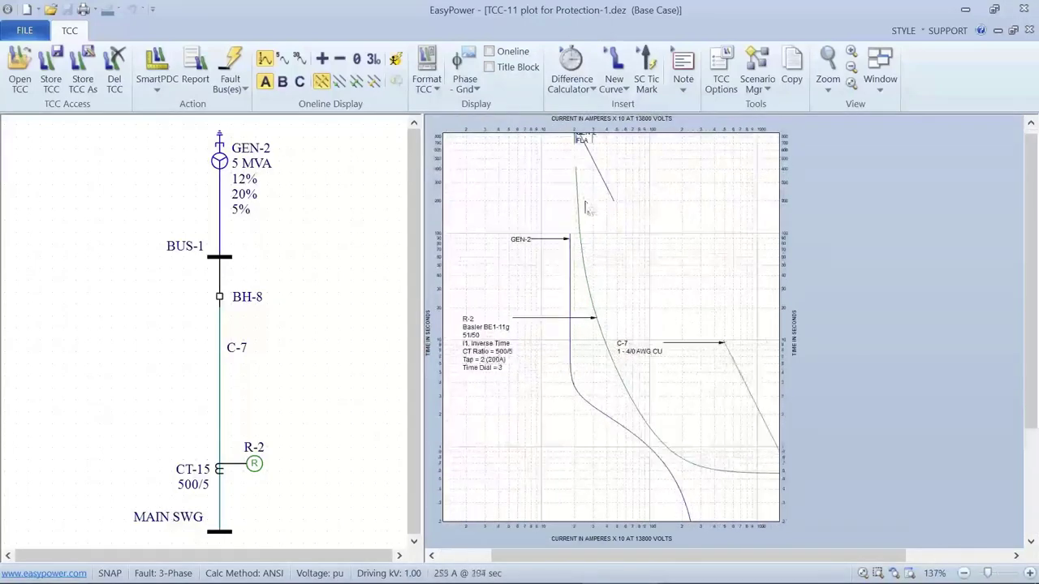
pyautogui.moveTo(573, 174); pyautogui.dragTo(581, 239)
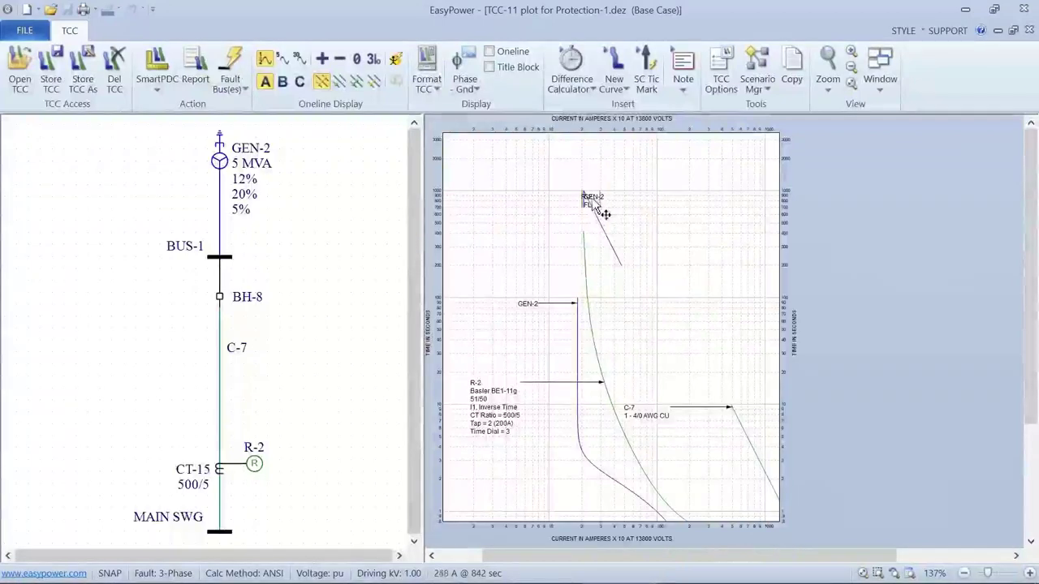
pyautogui.scroll(3, 599, 208)
pyautogui.moveTo(591, 203); pyautogui.dragTo(611, 284)
pyautogui.moveTo(614, 224); pyautogui.dragTo(568, 231)
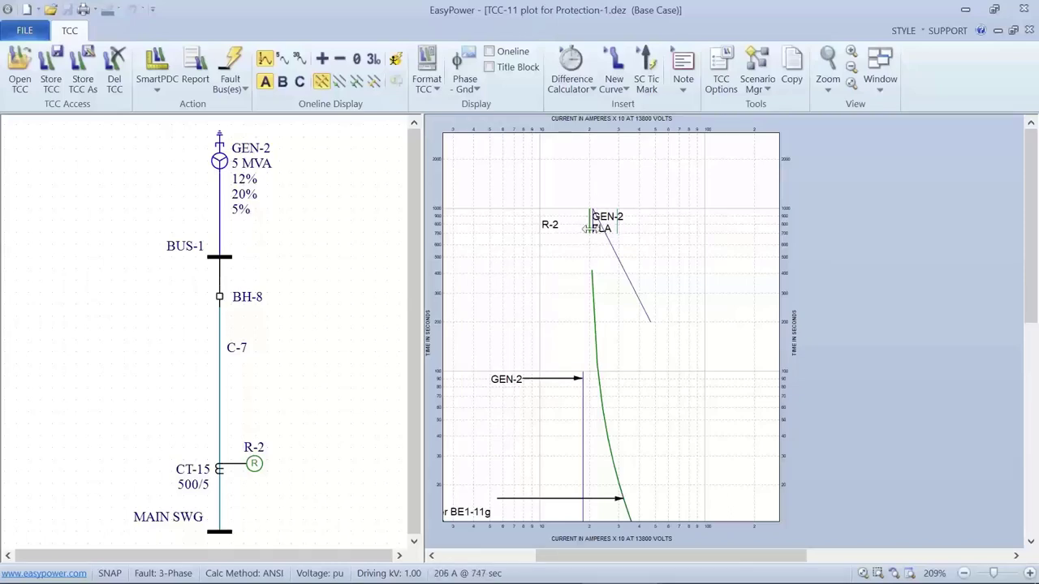
# Step: Drag the R-2 curve to tap 2.4 and raise it to time dial 4.9
pyautogui.moveTo(590, 229)
pyautogui.moveTo(590, 228); pyautogui.dragTo(602, 229)
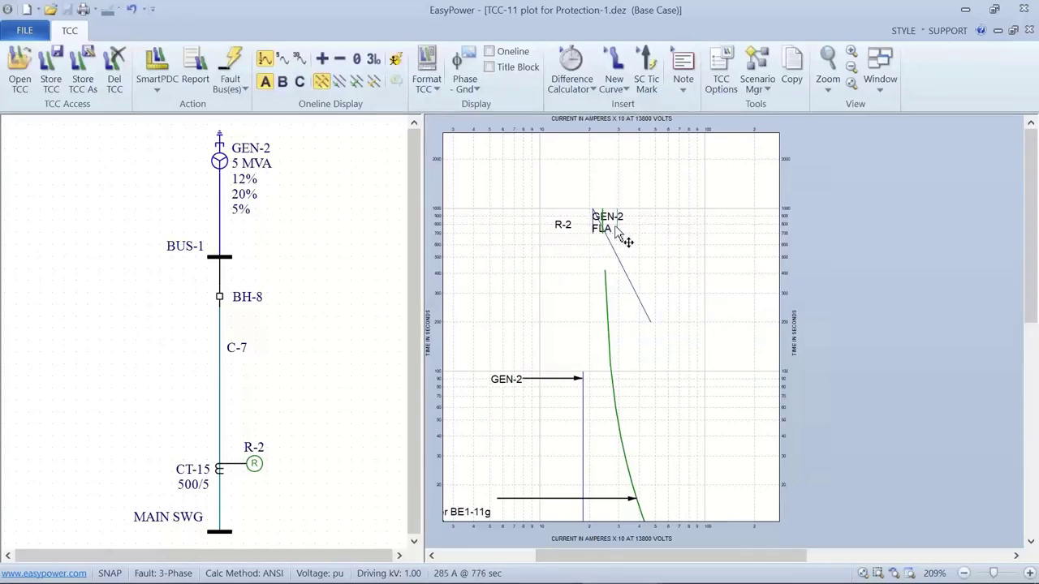
pyautogui.scroll(-1, 566, 228)
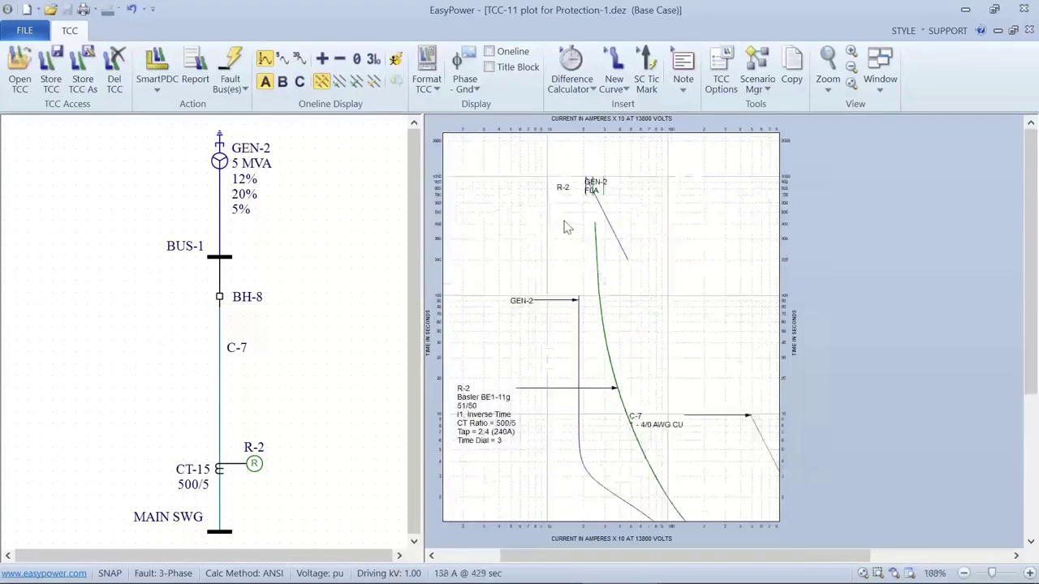
pyautogui.scroll(-2, 566, 228)
pyautogui.scroll(-1, 583, 304)
pyautogui.moveTo(592, 360); pyautogui.dragTo(573, 271)
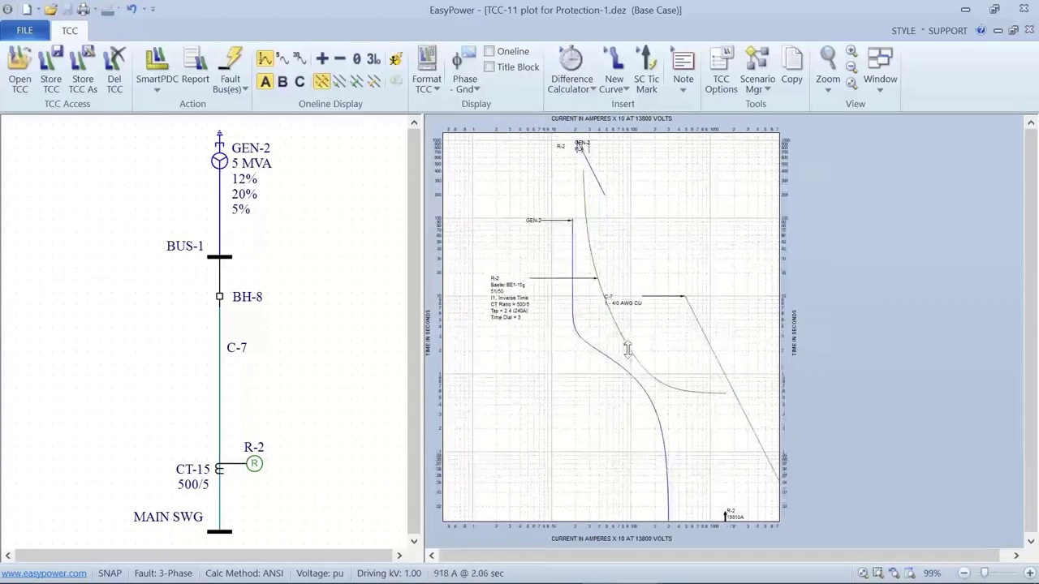
pyautogui.moveTo(627, 349); pyautogui.dragTo(617, 314)
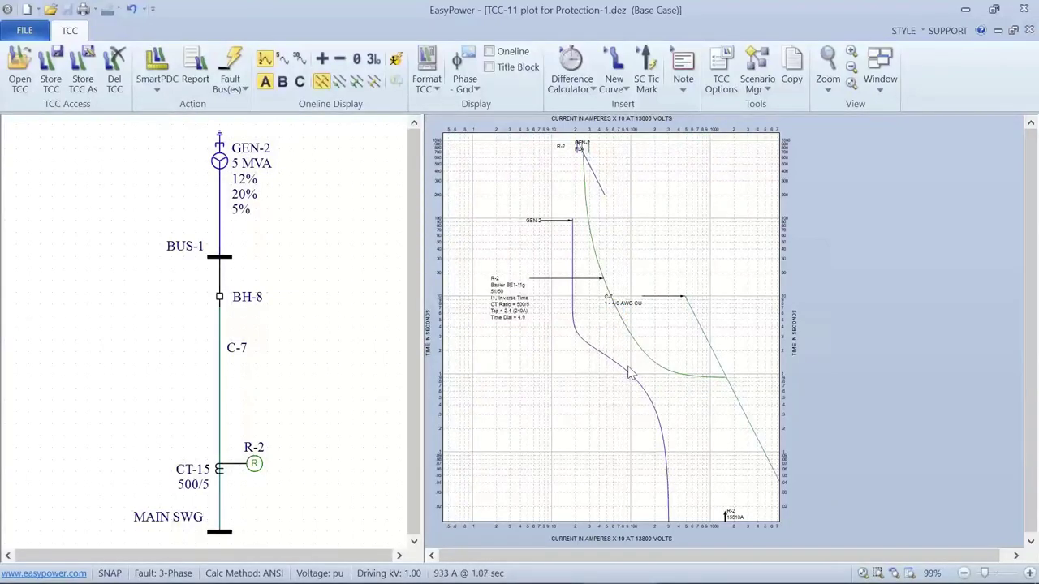
# Step: Fault the MAIN SWG bus so its fault currents show on the one-line diagram
pyautogui.moveTo(643, 360); pyautogui.dragTo(571, 275)
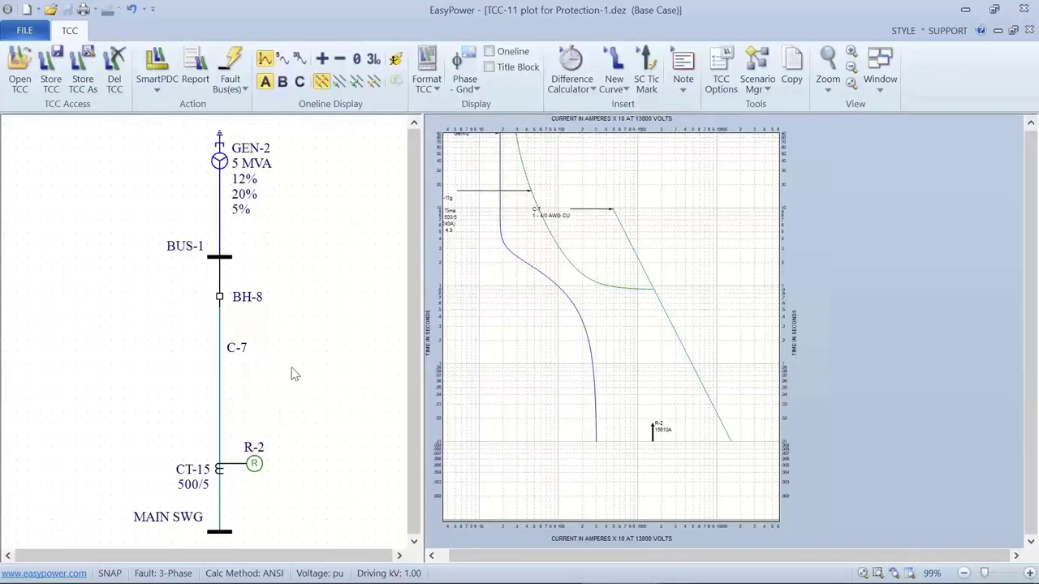
pyautogui.click(218, 533)
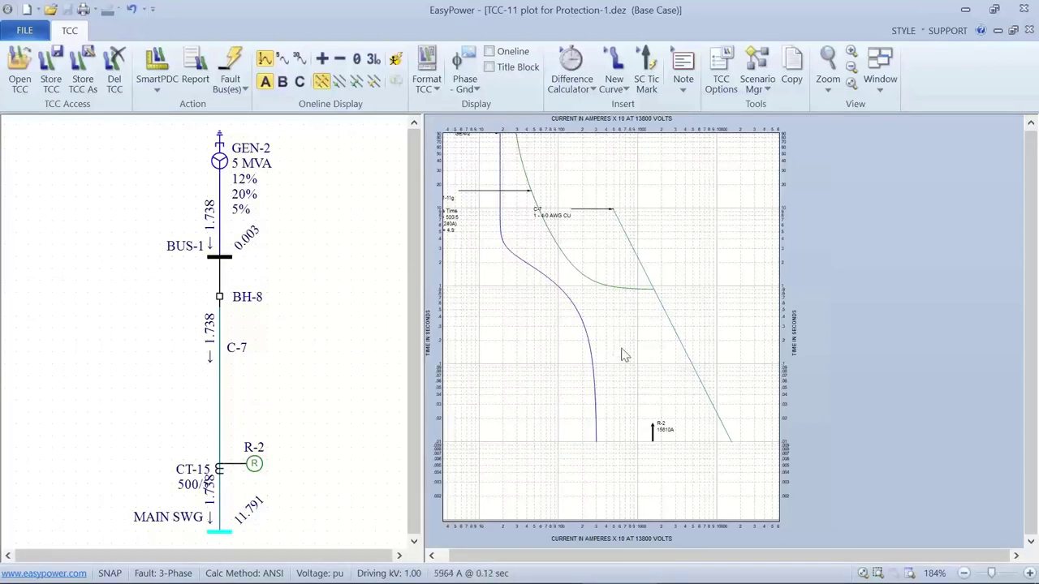
pyautogui.click(623, 288)
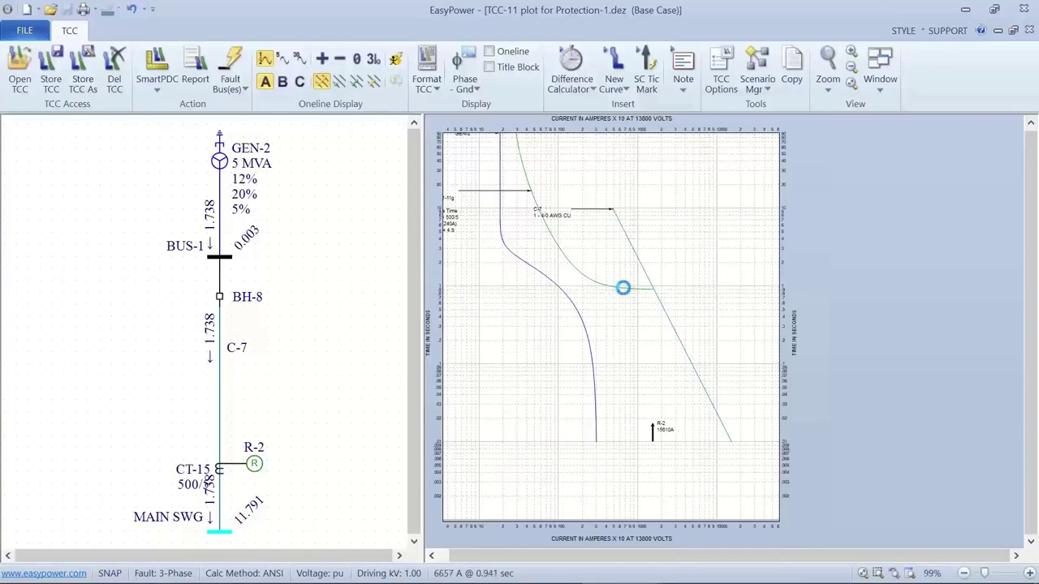
# Step: Give R-2 instantaneous range 0.1-30 at setting 17, then drag its pickup to 3000 A
pyautogui.doubleClick(610, 291)
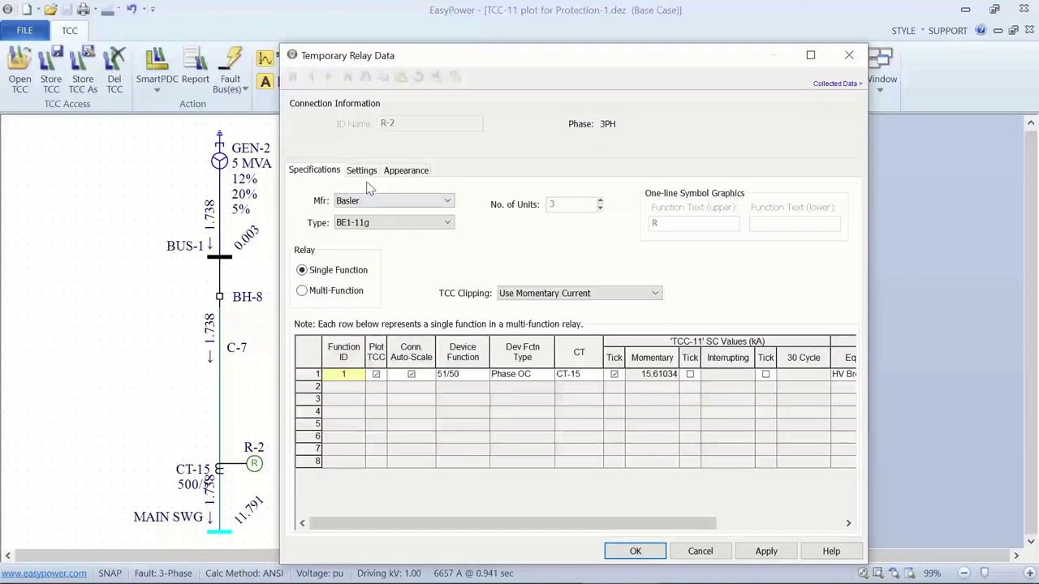
pyautogui.click(362, 171)
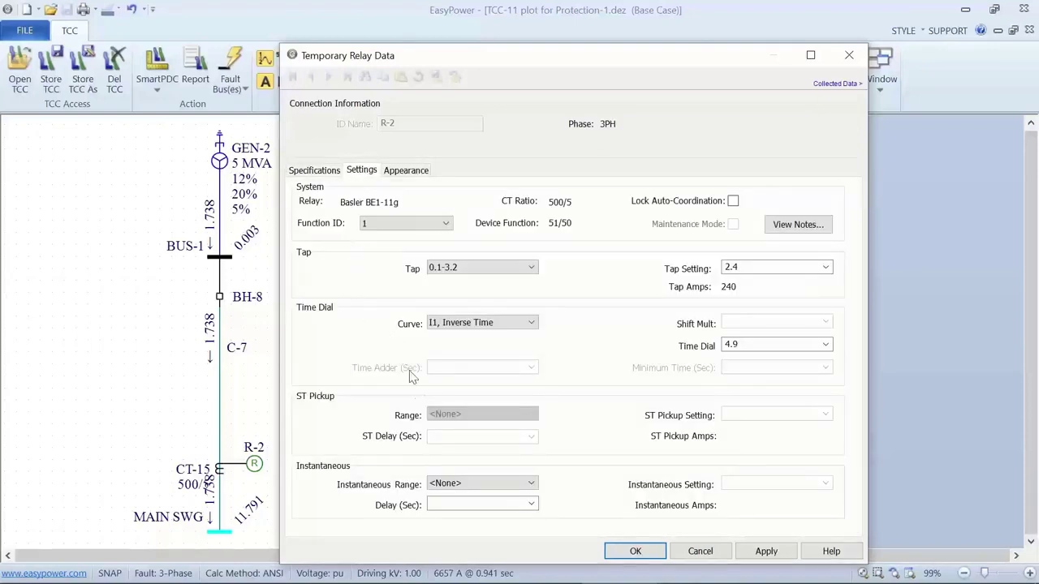
pyautogui.click(459, 485)
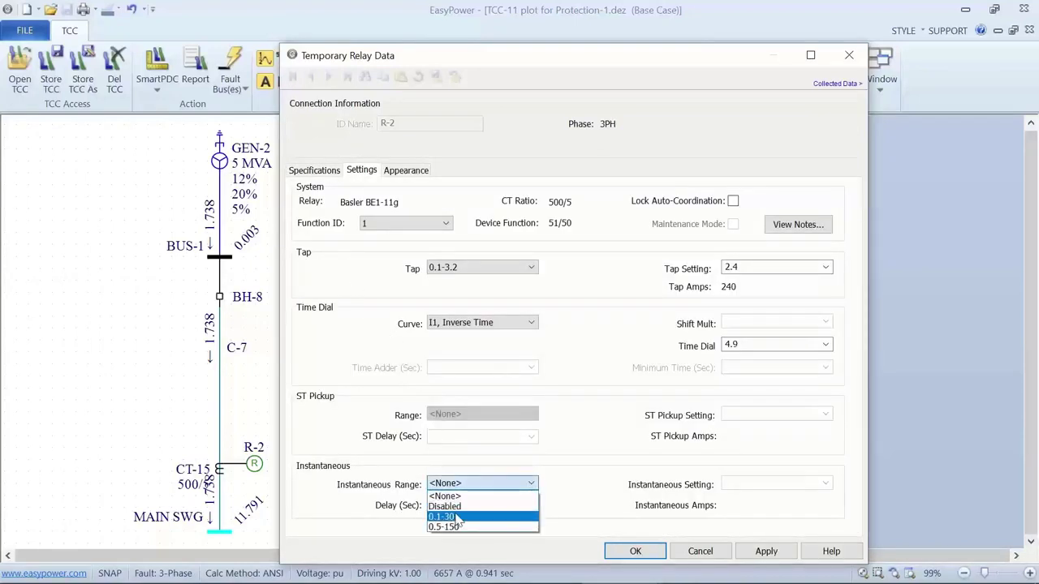
pyautogui.click(459, 517)
pyautogui.click(824, 484)
pyautogui.click(751, 350)
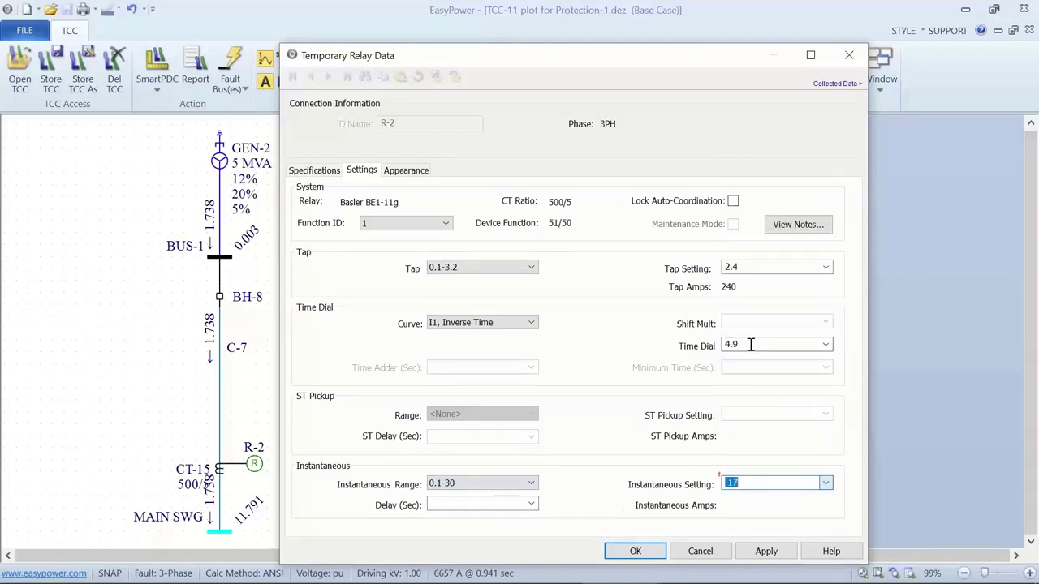
pyautogui.click(634, 549)
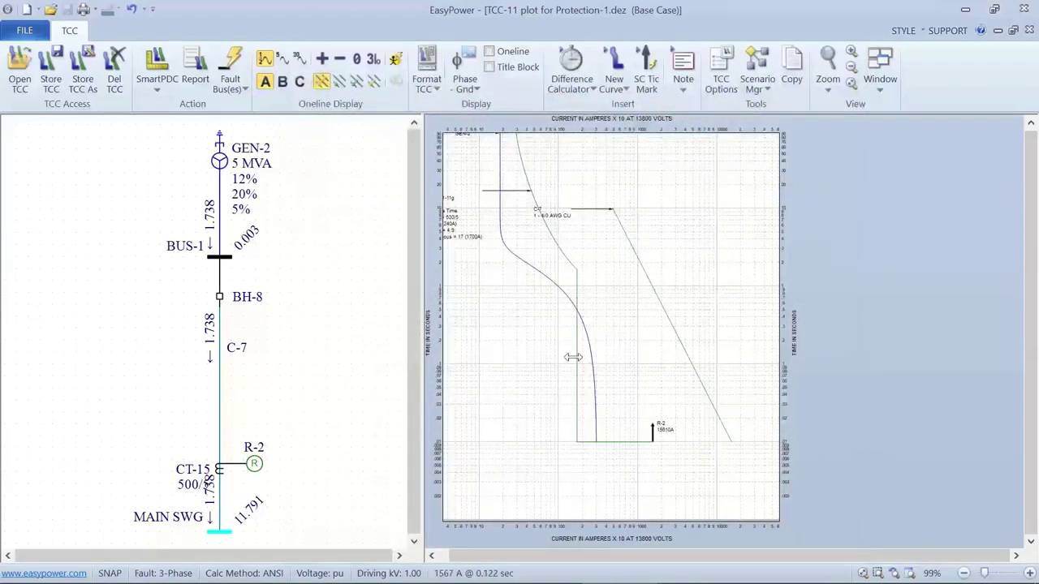
pyautogui.moveTo(573, 357); pyautogui.dragTo(638, 365)
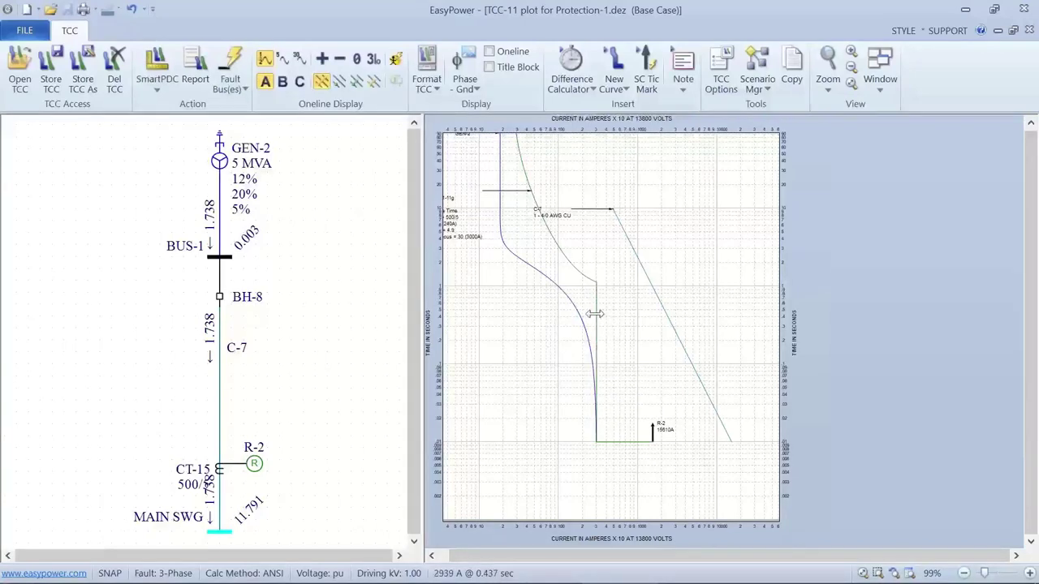
# Step: Change R-2 to instantaneous range 0.5-150 with setting 60 (6000 A)
pyautogui.click(595, 314)
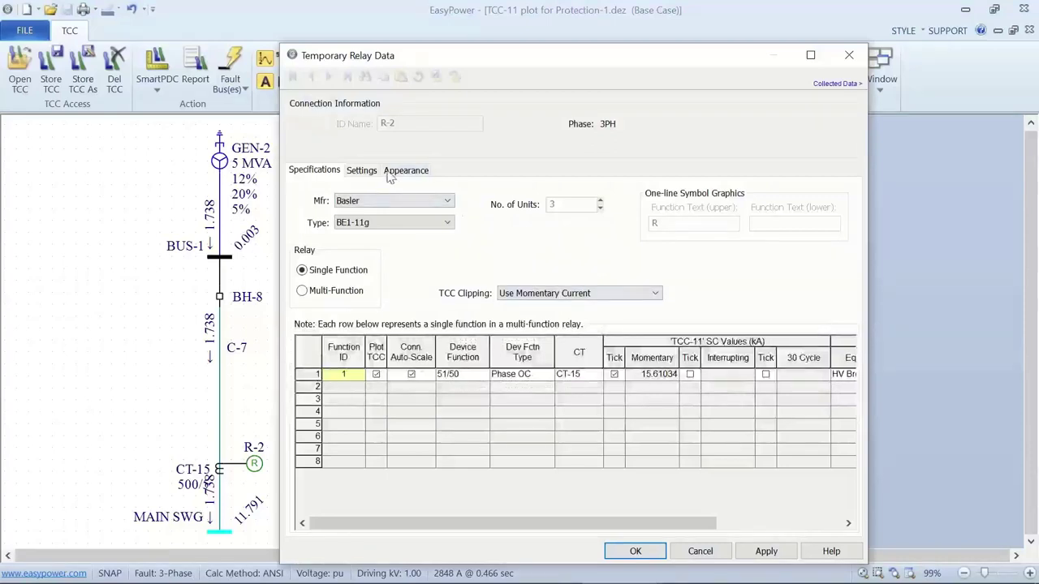
pyautogui.click(379, 170)
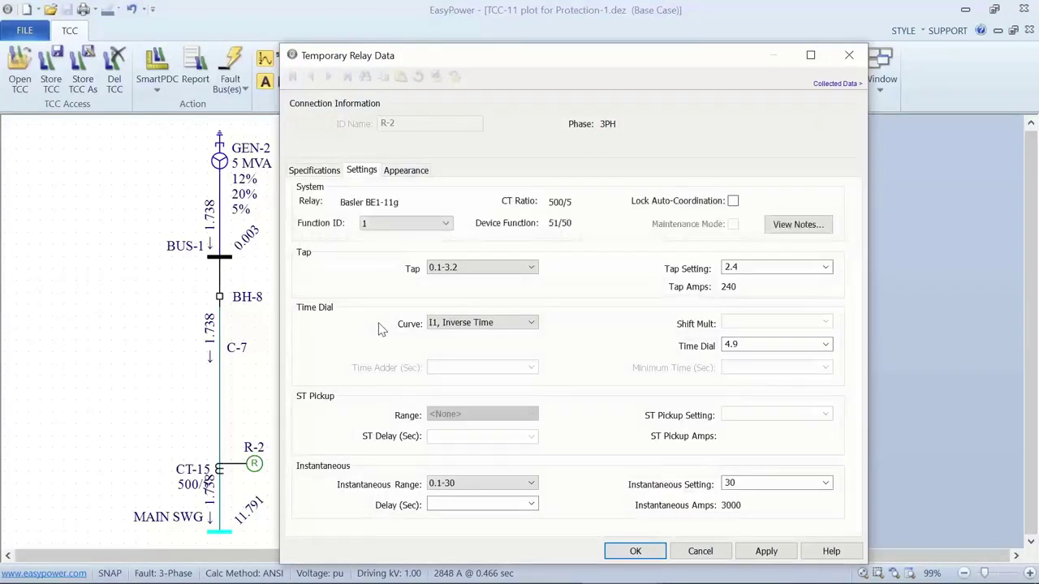
pyautogui.click(531, 484)
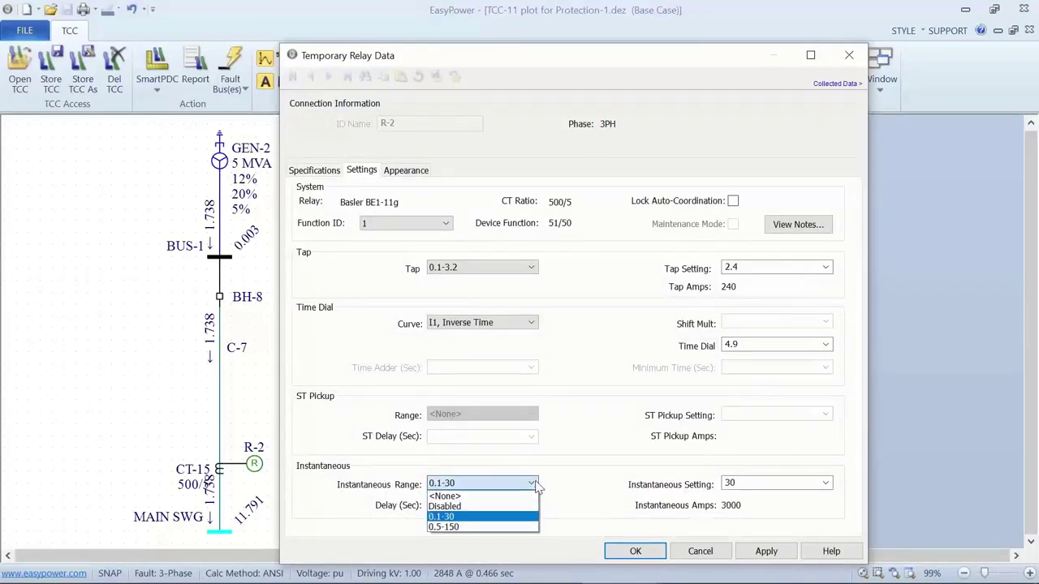
pyautogui.click(454, 528)
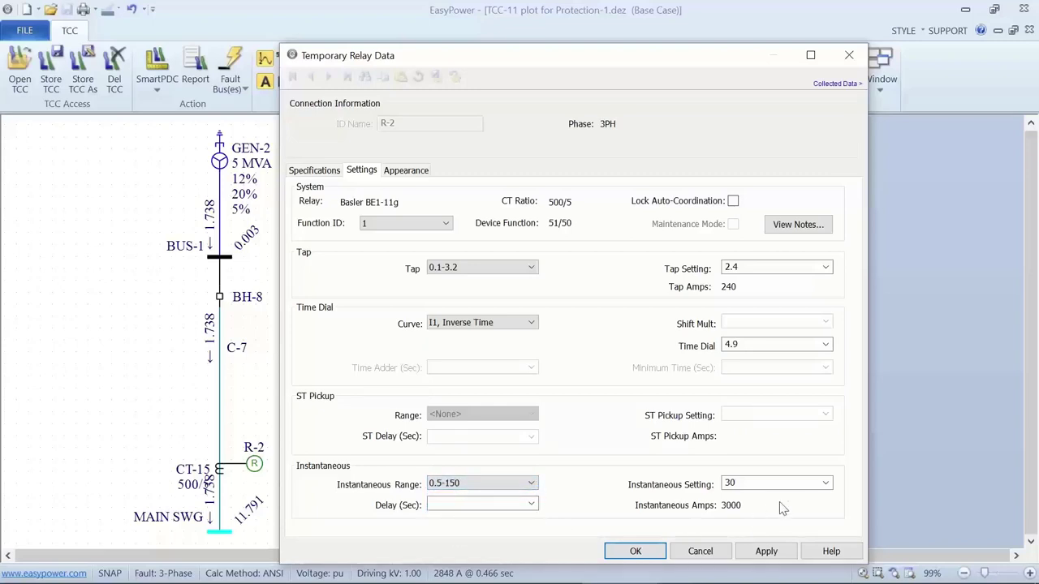
pyautogui.click(825, 483)
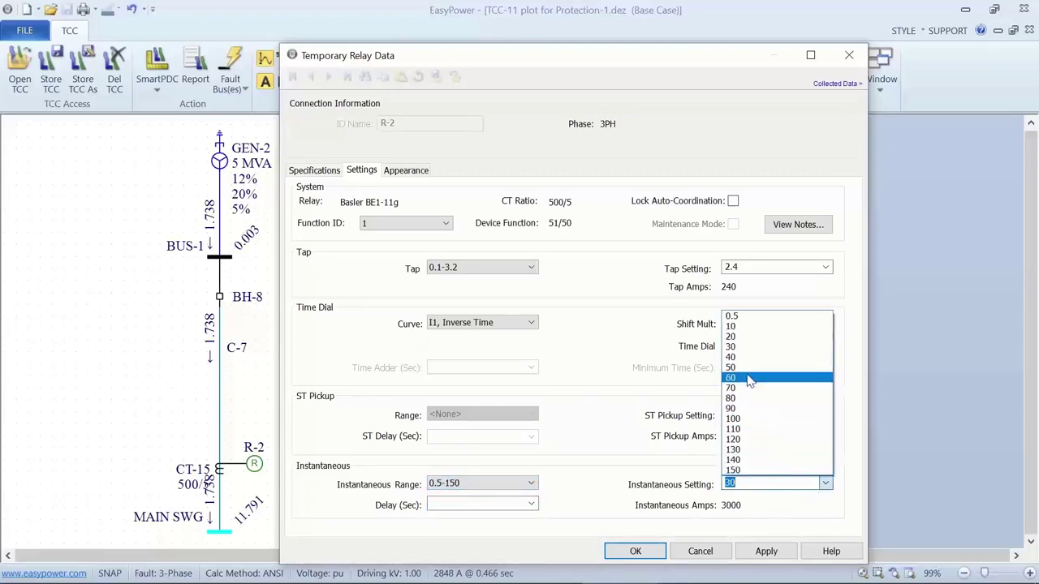
pyautogui.click(746, 378)
pyautogui.click(658, 552)
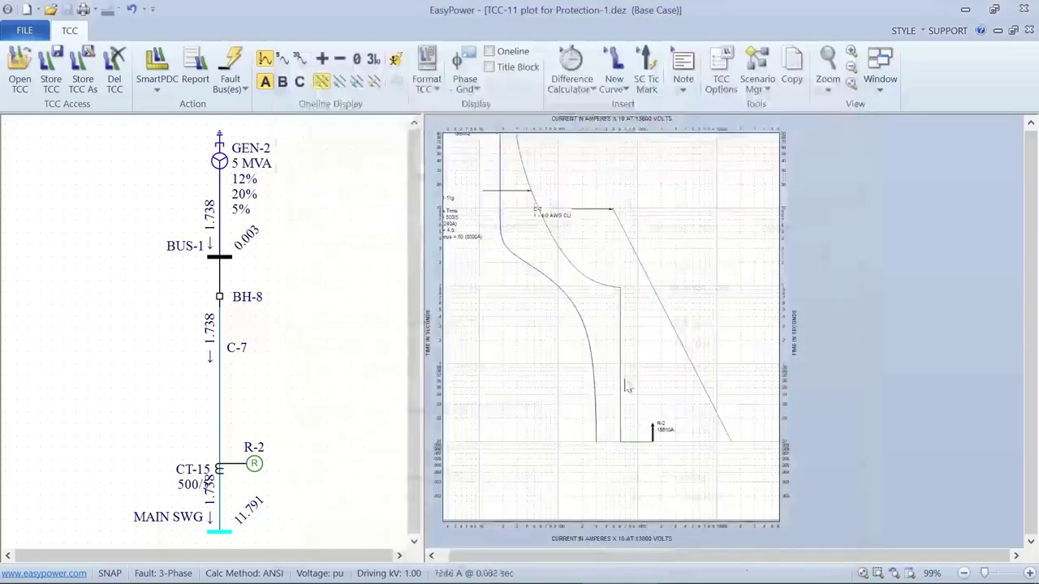
# Step: Drag R-2's instantaneous pickup up to about 13000 A
pyautogui.moveTo(621, 349); pyautogui.dragTo(647, 349)
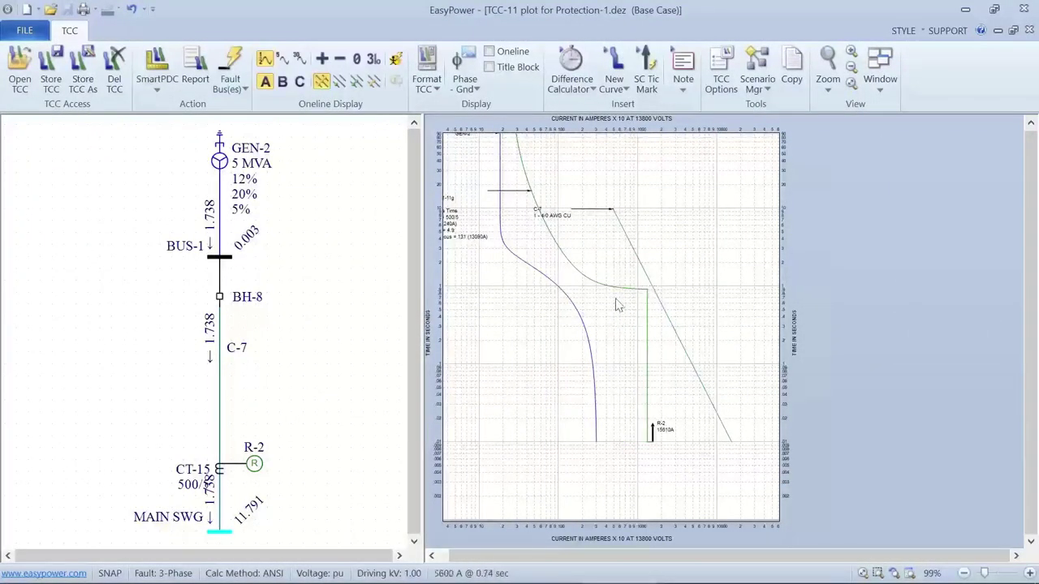
pyautogui.moveTo(615, 301); pyautogui.dragTo(645, 382)
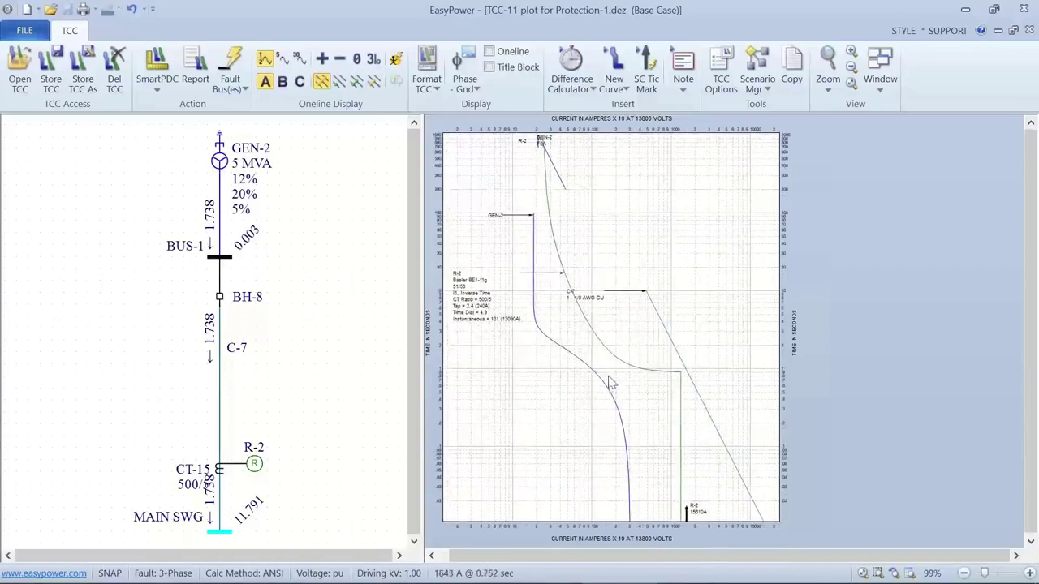
pyautogui.moveTo(542, 229); pyautogui.dragTo(549, 260)
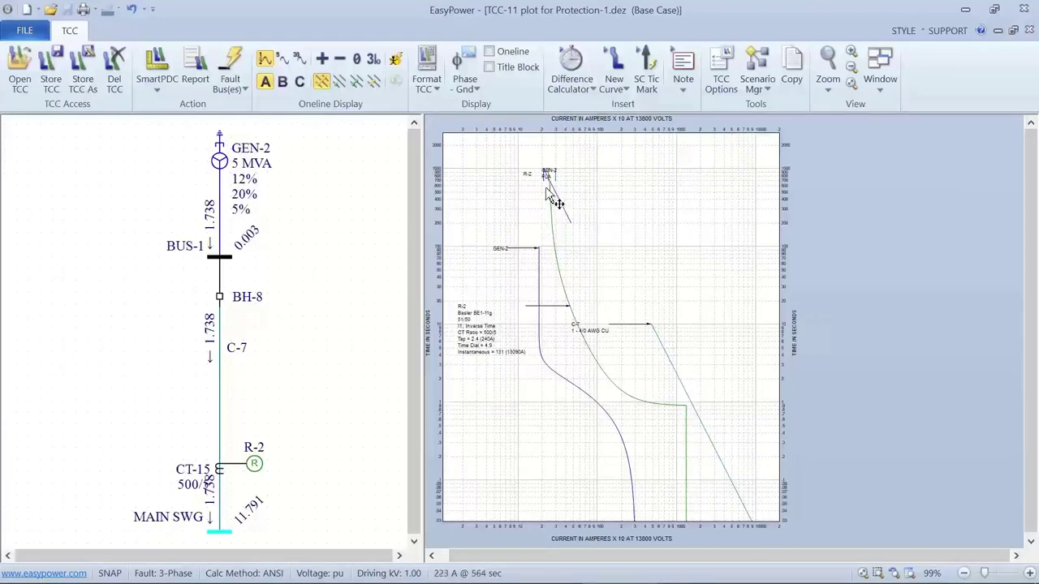
# Step: Zoom the TCC-11 plot out and move the C-7 cable label above its curve
pyautogui.scroll(3, 547, 195)
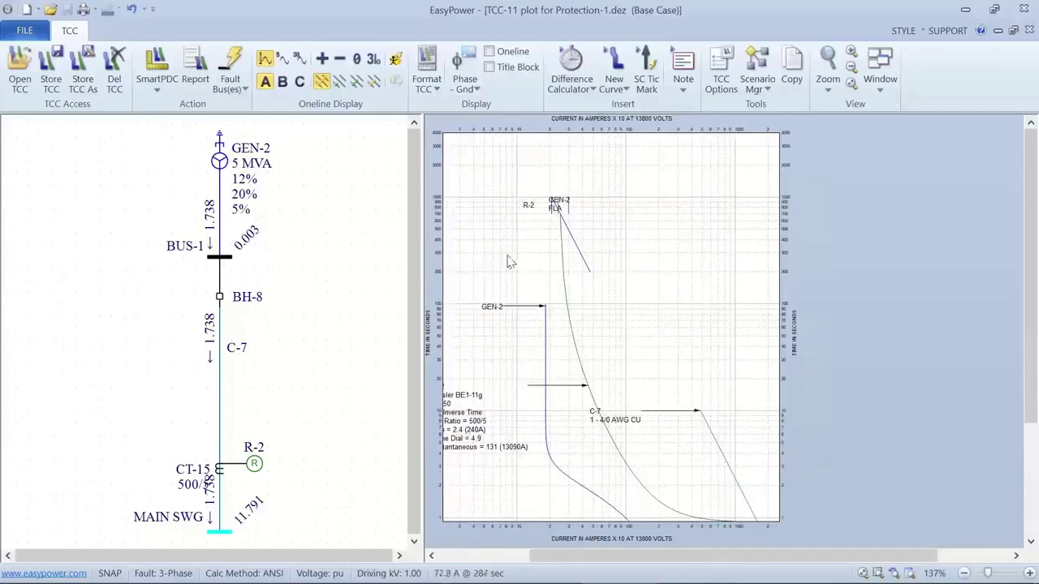
pyautogui.scroll(-3, 557, 220)
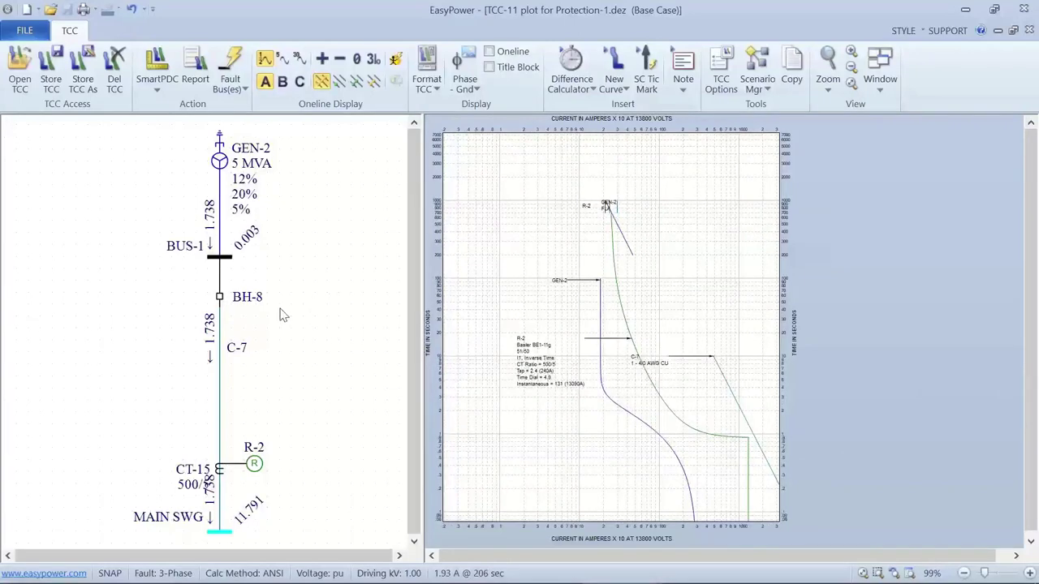
pyautogui.scroll(-1, 282, 315)
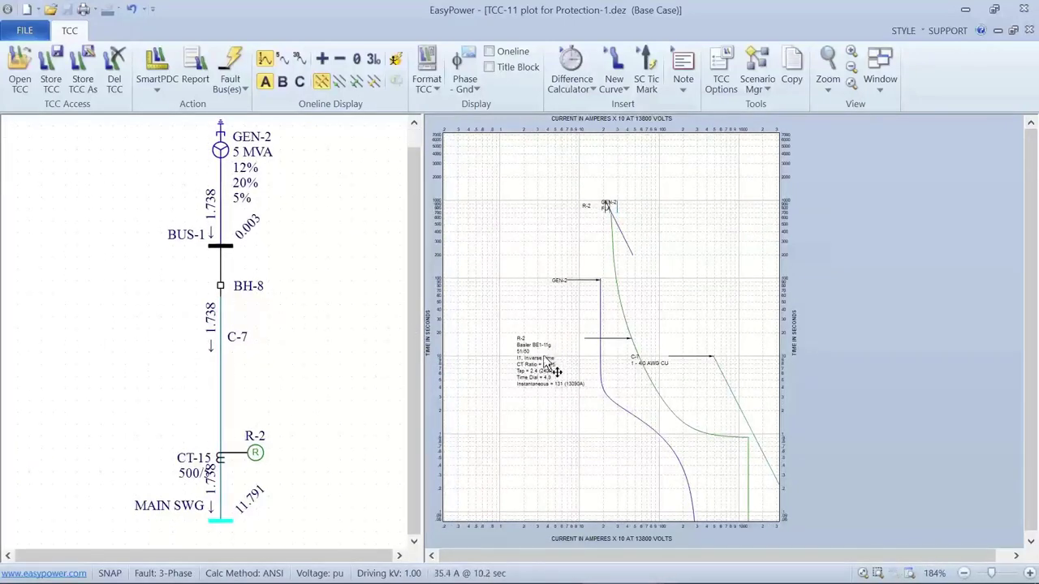
pyautogui.scroll(-1, 554, 376)
pyautogui.scroll(-1, 554, 376)
pyautogui.scroll(-1, 554, 376)
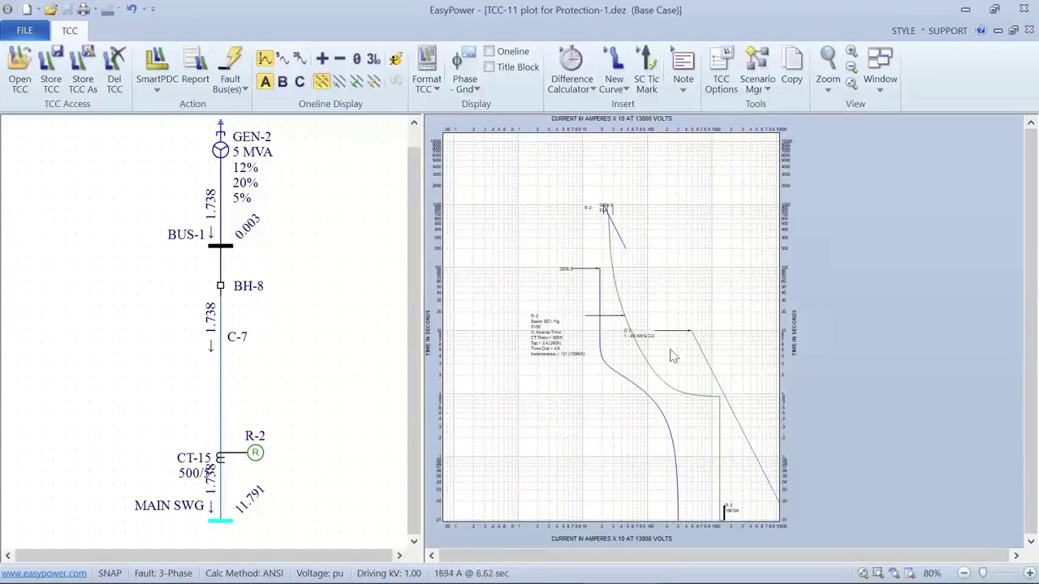
pyautogui.moveTo(654, 334); pyautogui.dragTo(719, 299)
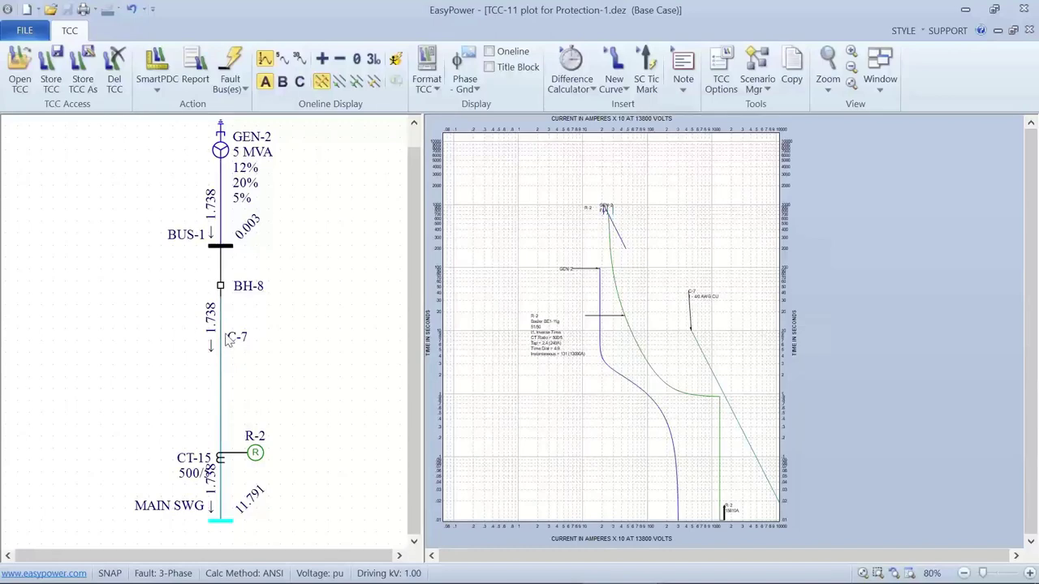
# Step: Close the TCC-11 plot without storing its changes
pyautogui.click(27, 33)
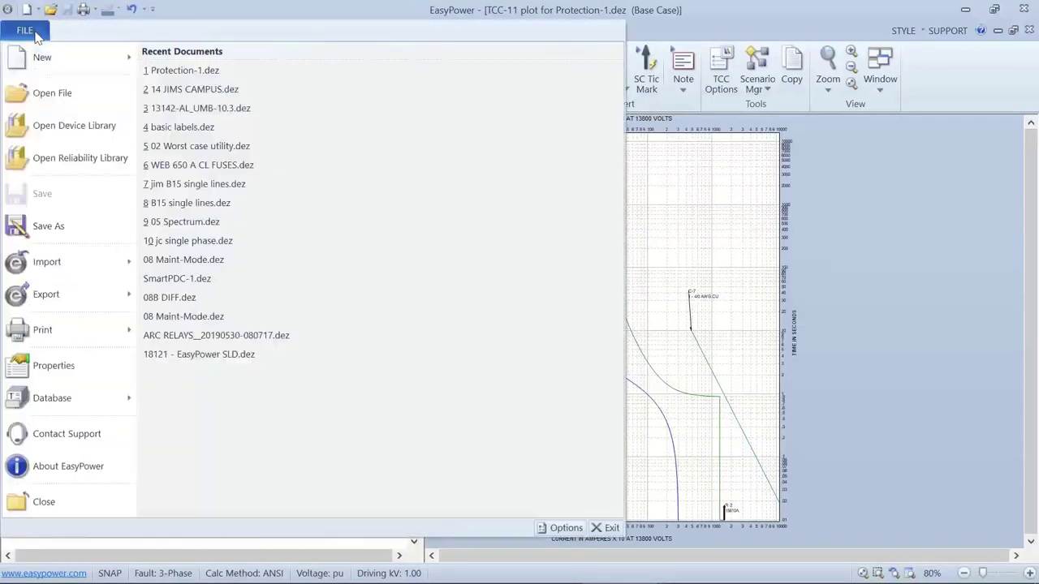
pyautogui.click(21, 505)
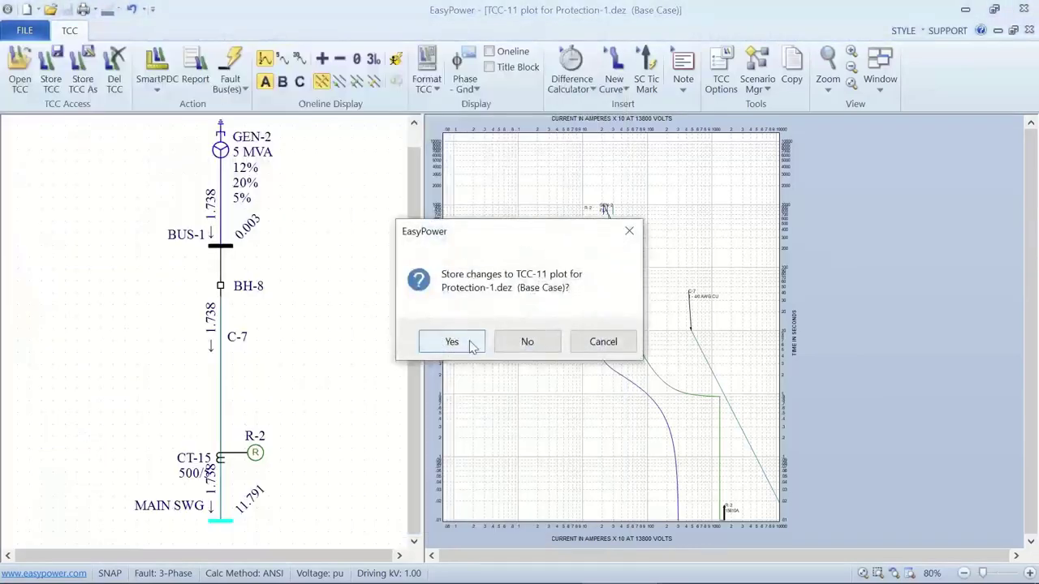
pyautogui.click(503, 342)
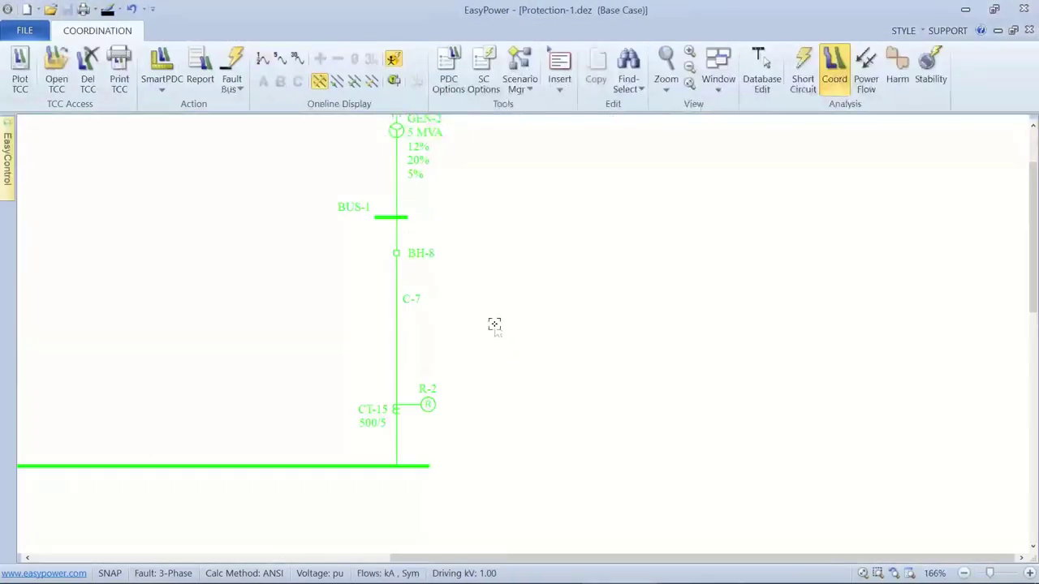
# Step: Select the GEN-4, BUS-2 and C-8 branch and return to Database Edit
pyautogui.scroll(-1, 499, 334)
pyautogui.scroll(-1, 504, 341)
pyautogui.scroll(-2, 509, 357)
pyautogui.moveTo(514, 373); pyautogui.dragTo(466, 176)
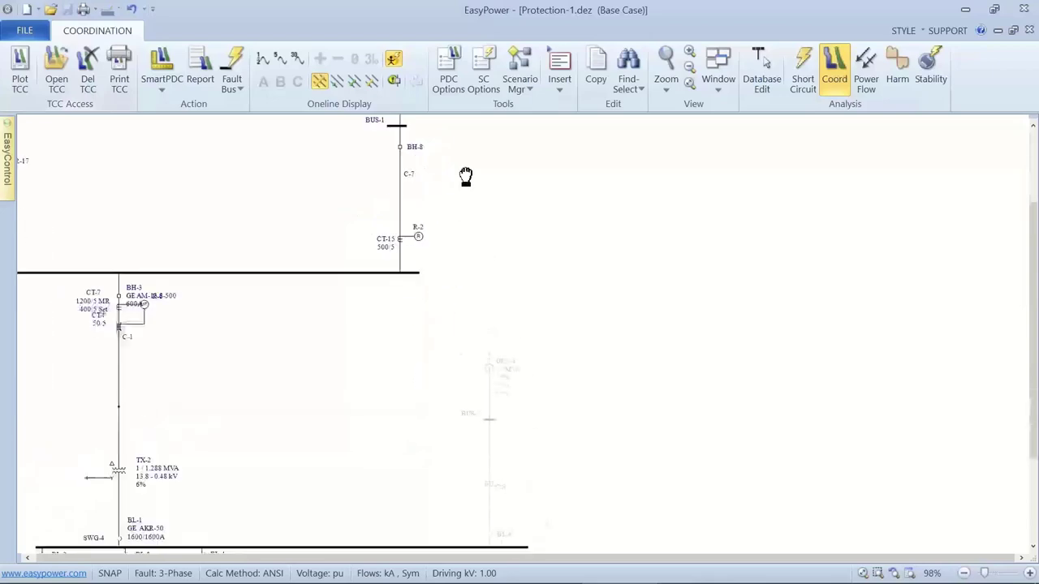
pyautogui.scroll(-3, 487, 274)
pyautogui.scroll(-1, 464, 239)
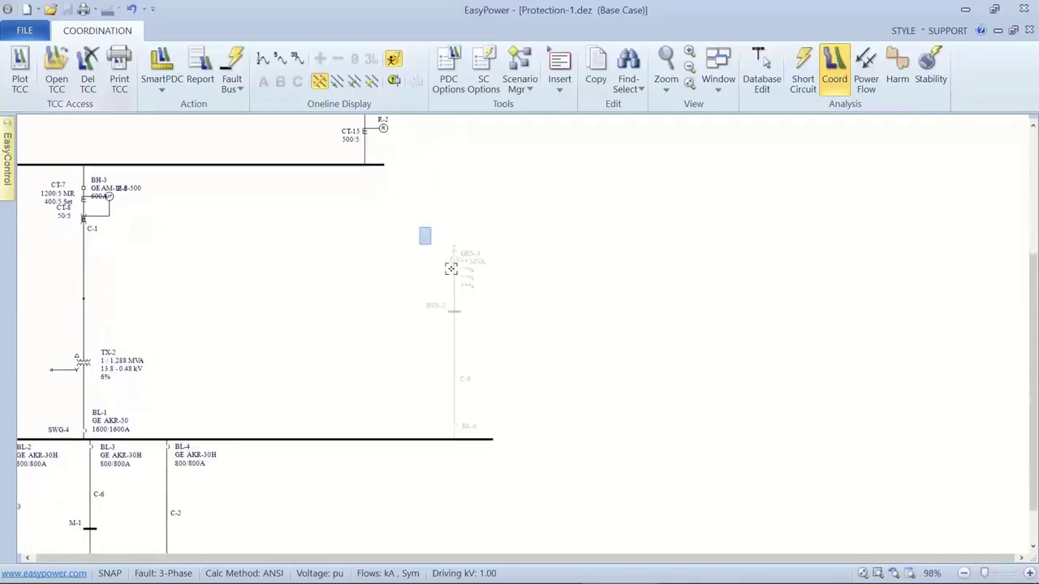
pyautogui.moveTo(451, 268); pyautogui.dragTo(512, 436)
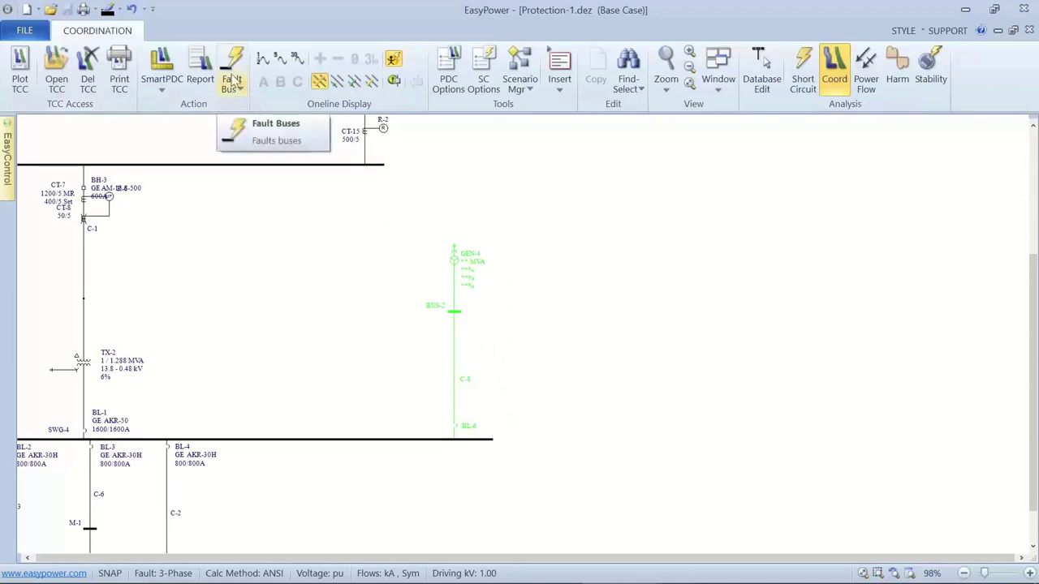
pyautogui.click(761, 69)
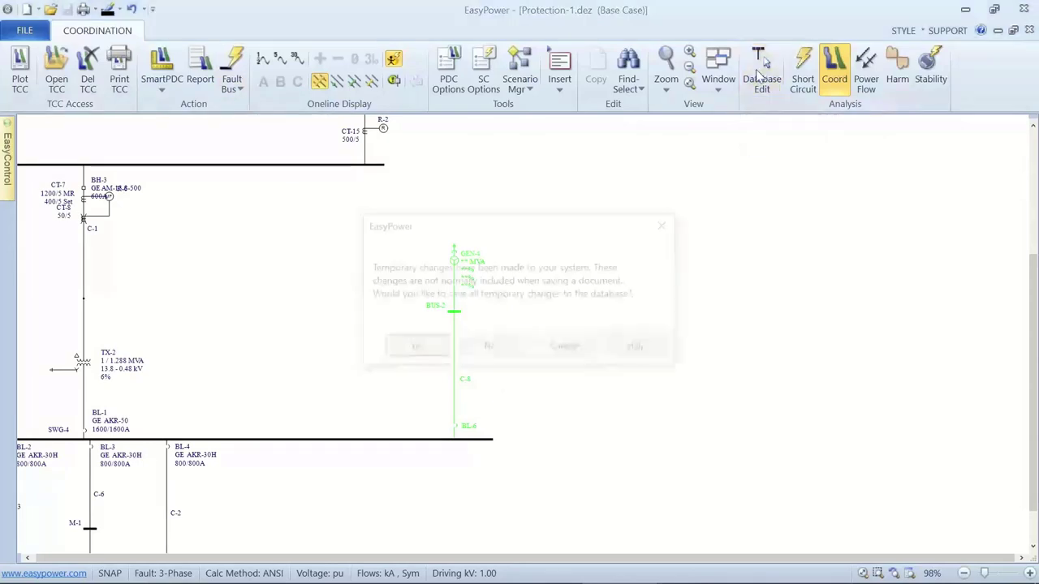
pyautogui.click(419, 347)
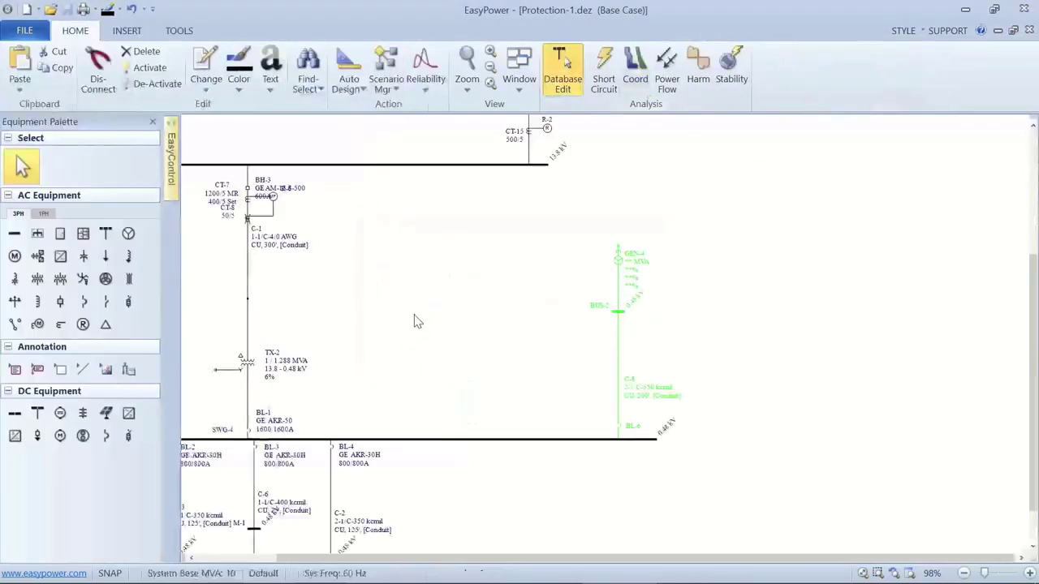
# Step: Give GEN-4 kVA rating units and reactances 10.7%, 15.4%, 5%, calculating X/R 22.5768
pyautogui.click(148, 67)
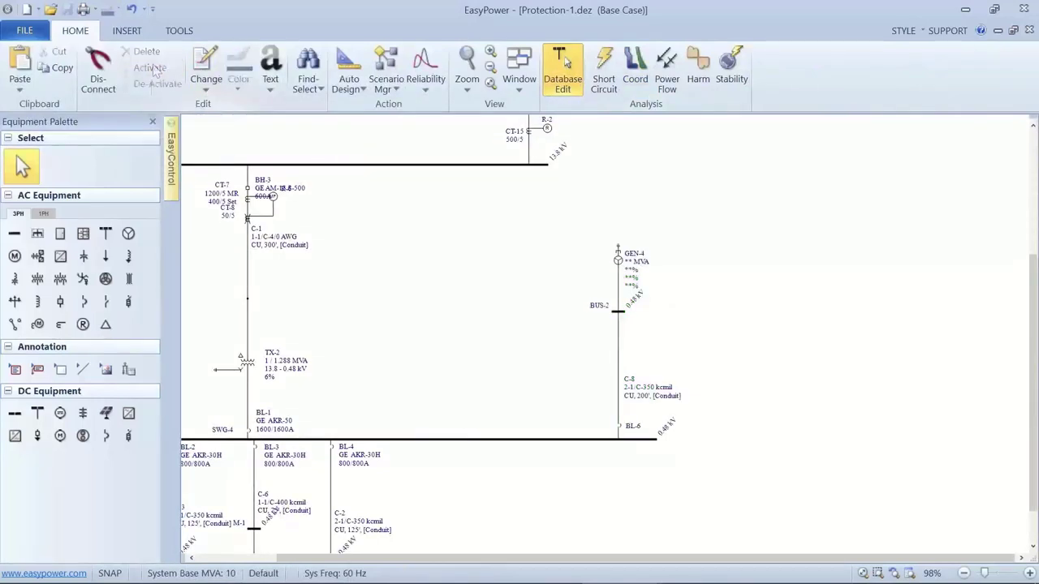
pyautogui.click(621, 262)
pyautogui.doubleClick(621, 262)
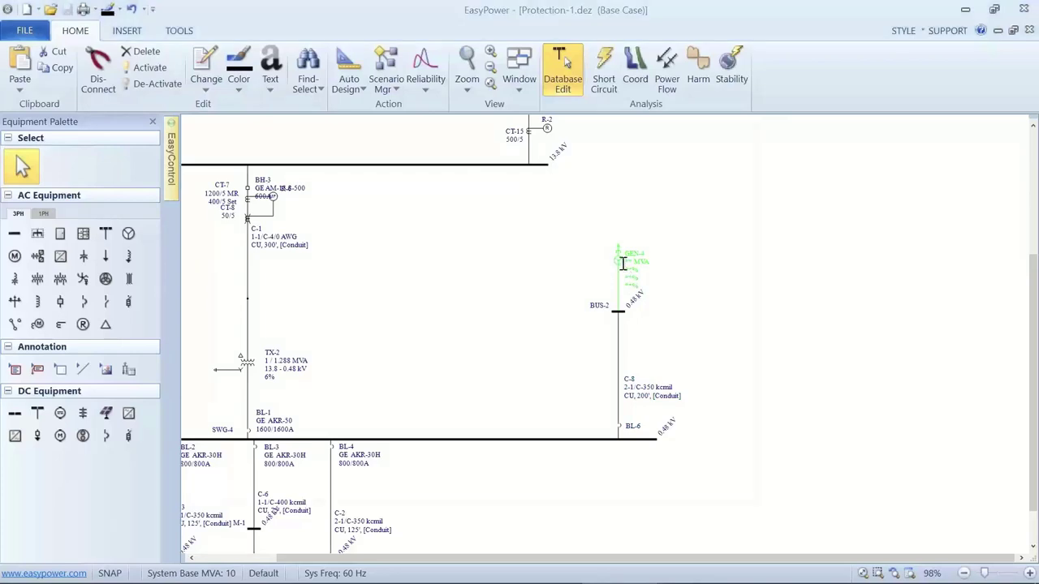
pyautogui.click(482, 243)
pyautogui.click(507, 246)
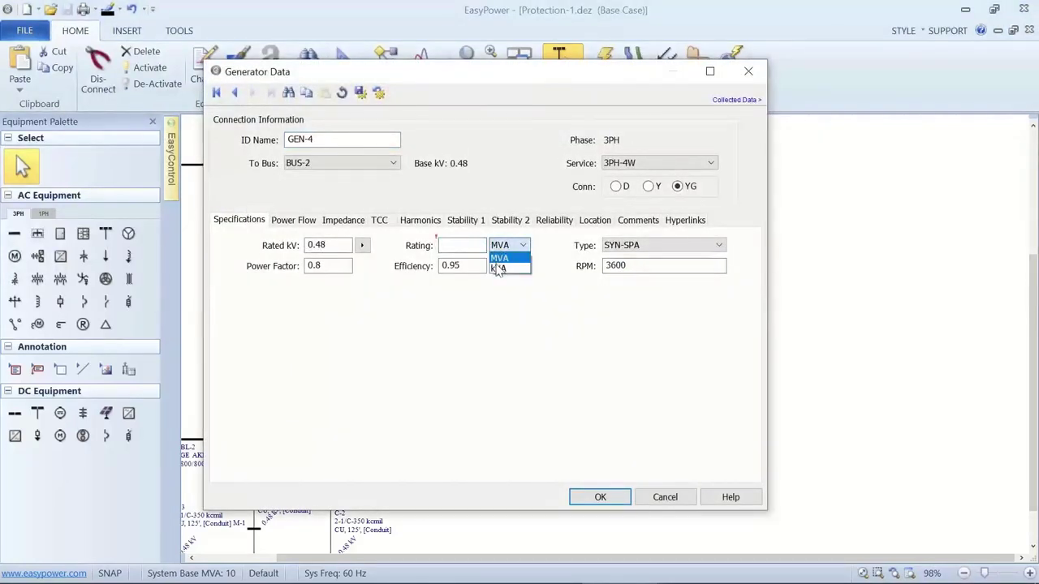
pyautogui.click(499, 268)
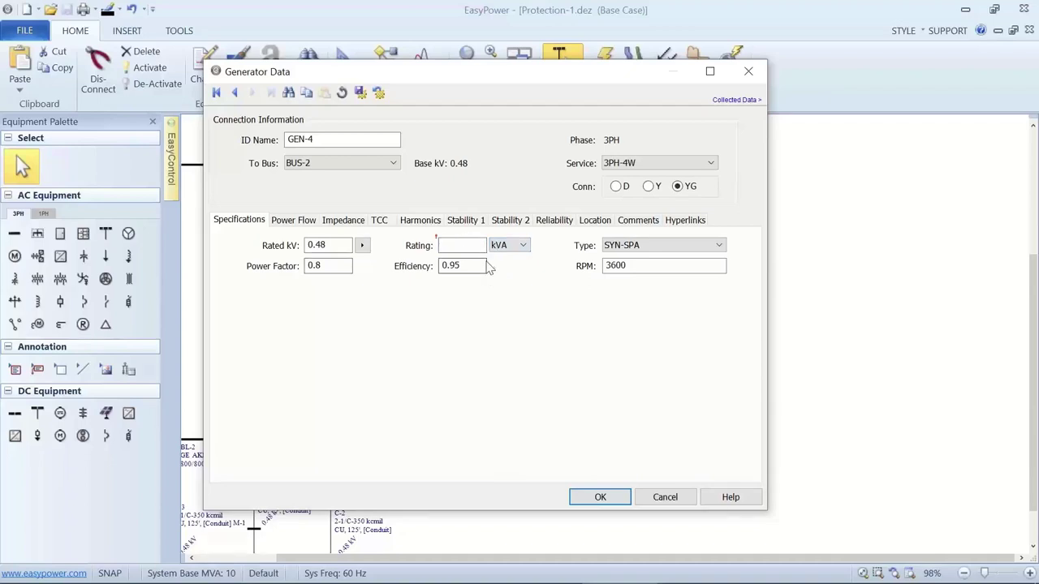
pyautogui.click(473, 247)
pyautogui.click(342, 224)
pyautogui.write('5')
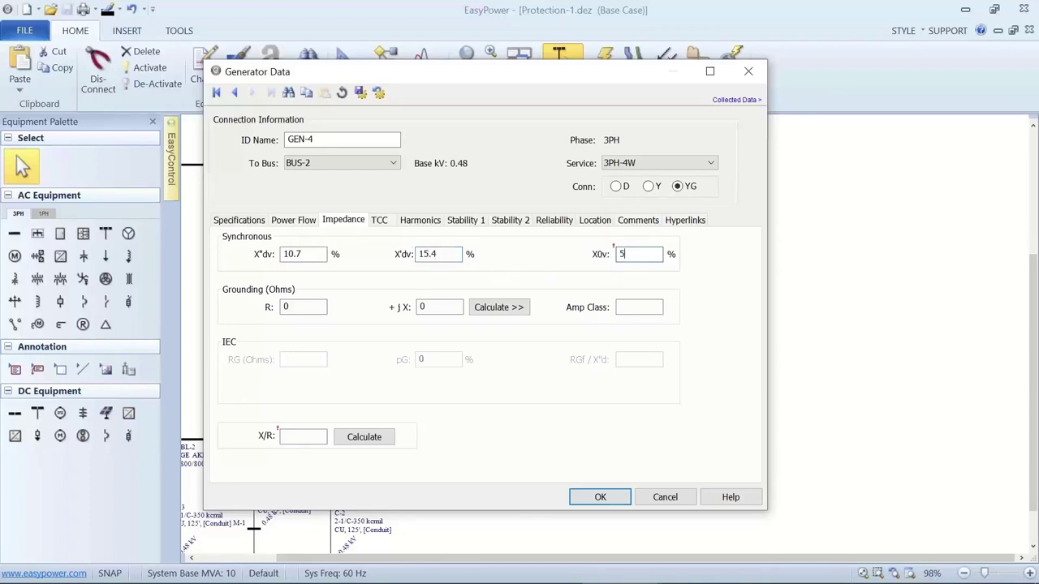
pyautogui.click(361, 434)
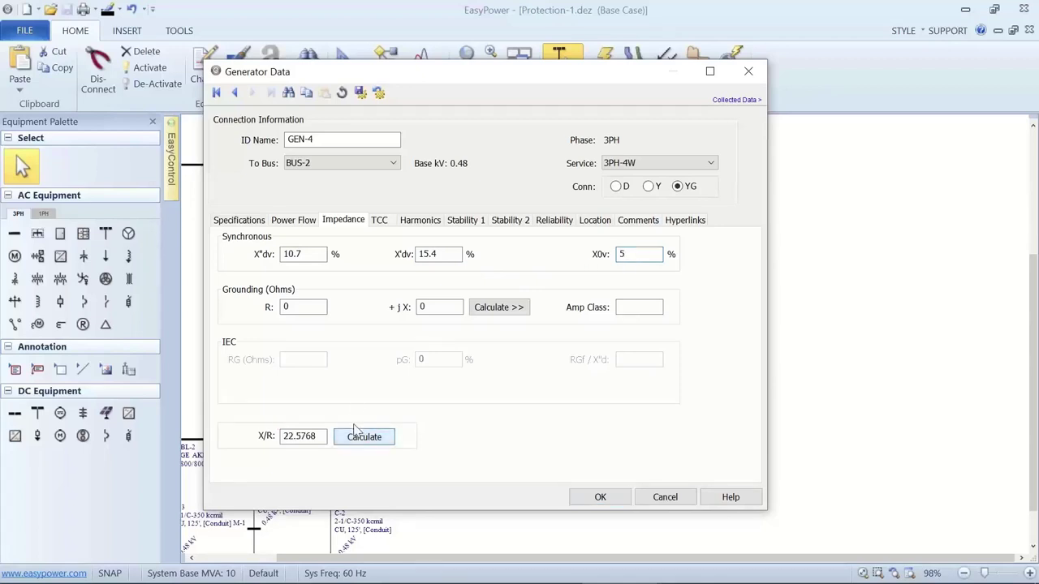
# Step: Enable GEN-4's decrement curves with its time constants, Xd 15% and field forcing 3
pyautogui.click(380, 222)
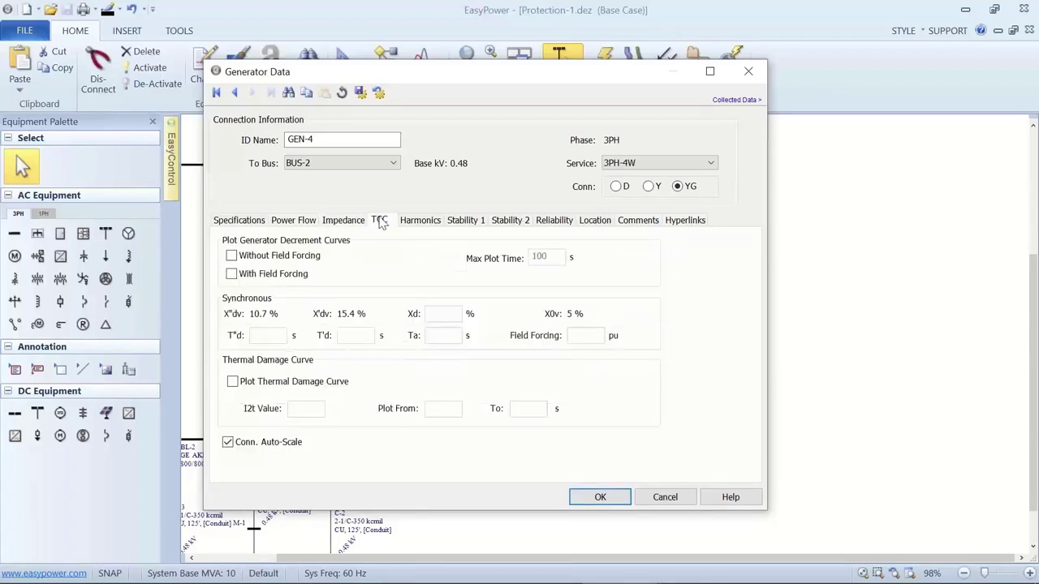
pyautogui.click(232, 257)
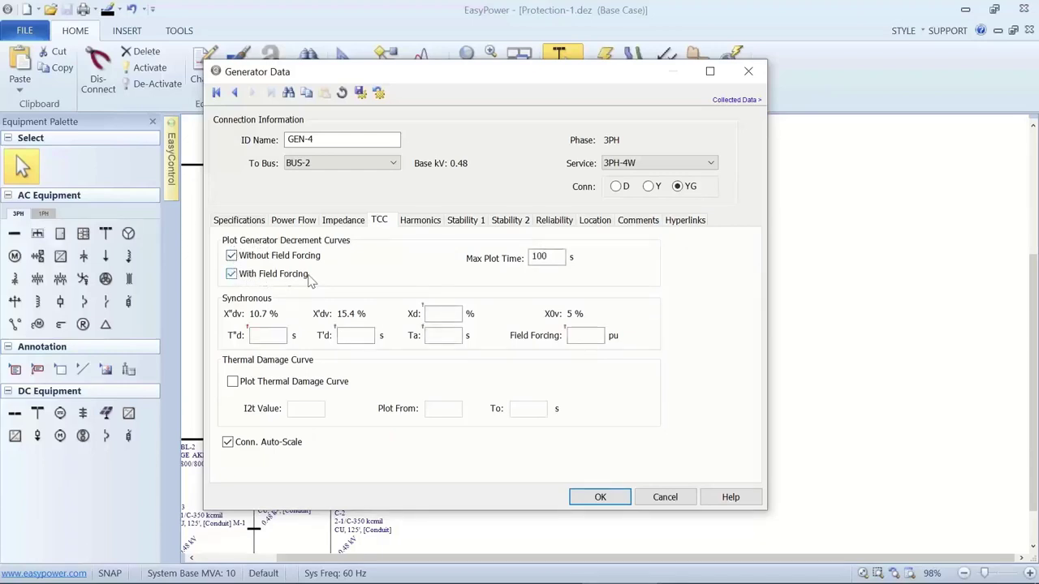
pyautogui.click(277, 334)
pyautogui.click(358, 337)
pyautogui.click(435, 334)
pyautogui.write('89')
pyautogui.click(436, 312)
pyautogui.write('15')
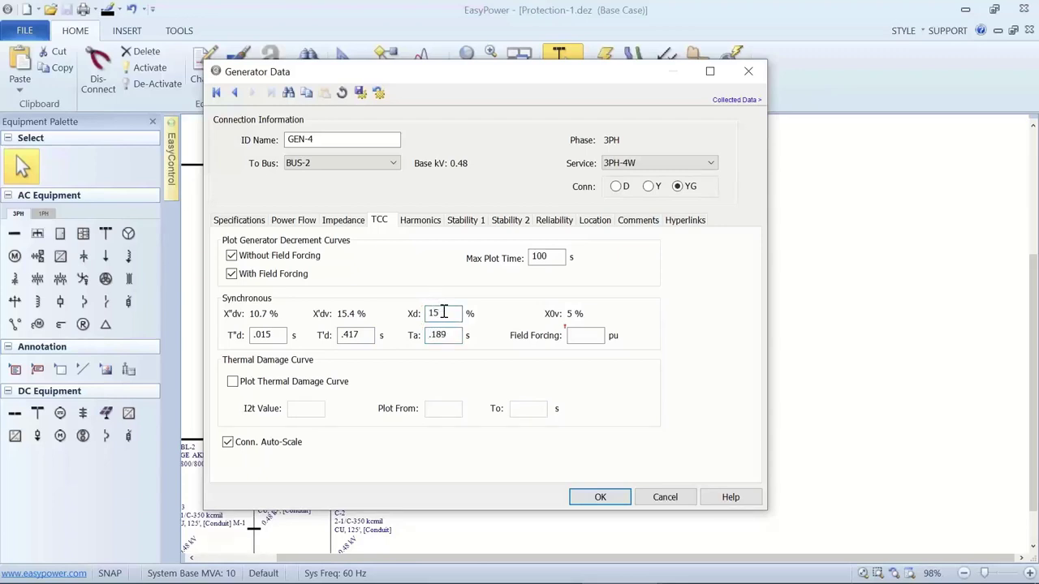
pyautogui.click(590, 335)
# Step: Add a 200–1000 s thermal damage curve (I2t 1000), save GEN-4, and reselect its branch
pyautogui.click(233, 382)
pyautogui.write('1000')
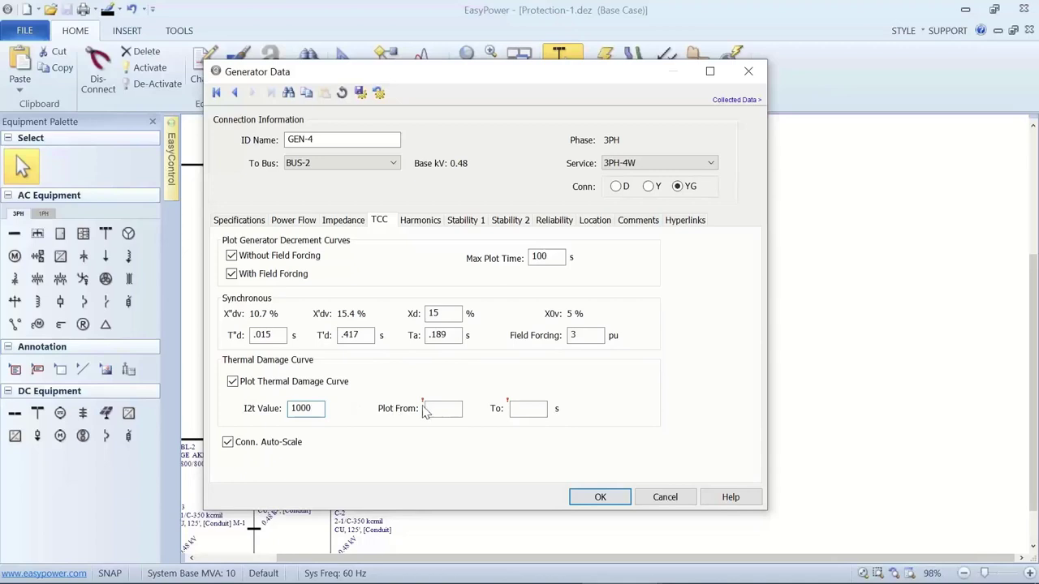
pyautogui.click(428, 410)
pyautogui.click(523, 410)
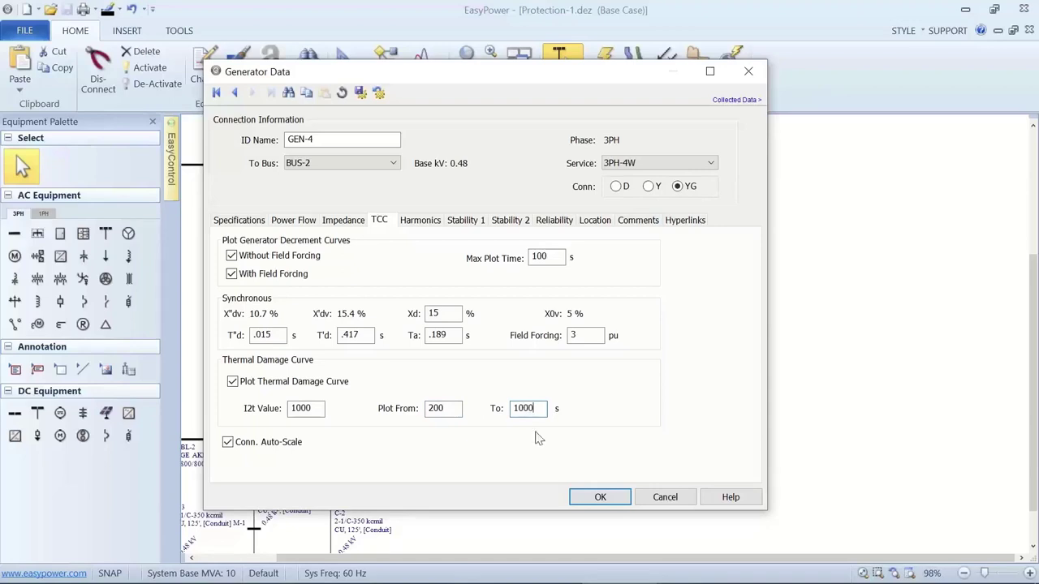
pyautogui.click(584, 492)
pyautogui.moveTo(562, 225); pyautogui.dragTo(689, 430)
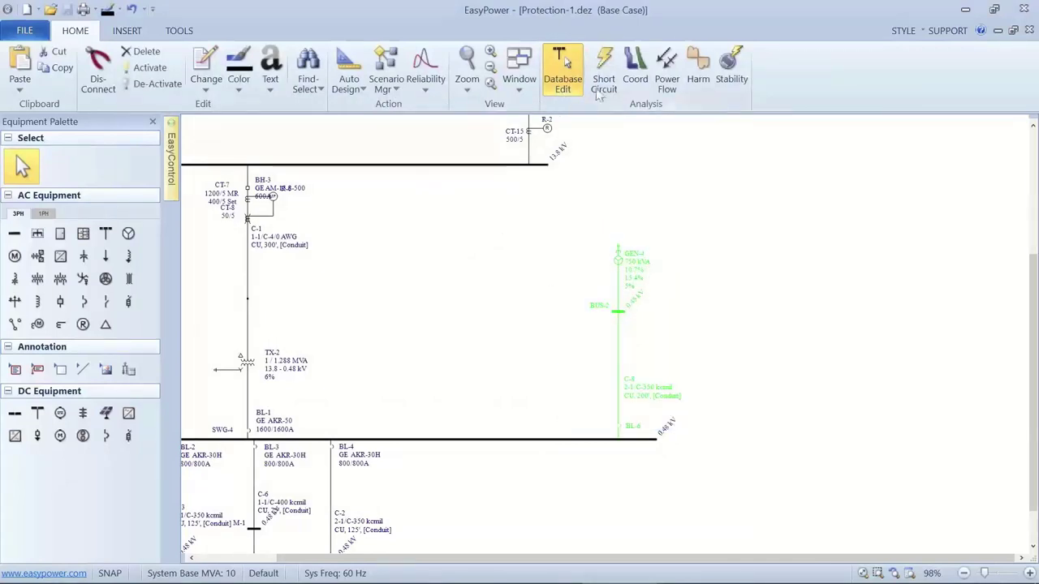
# Step: Plot TCC-12 for the GEN-4 branch, declining the report and hiding title block and one-line
pyautogui.click(633, 69)
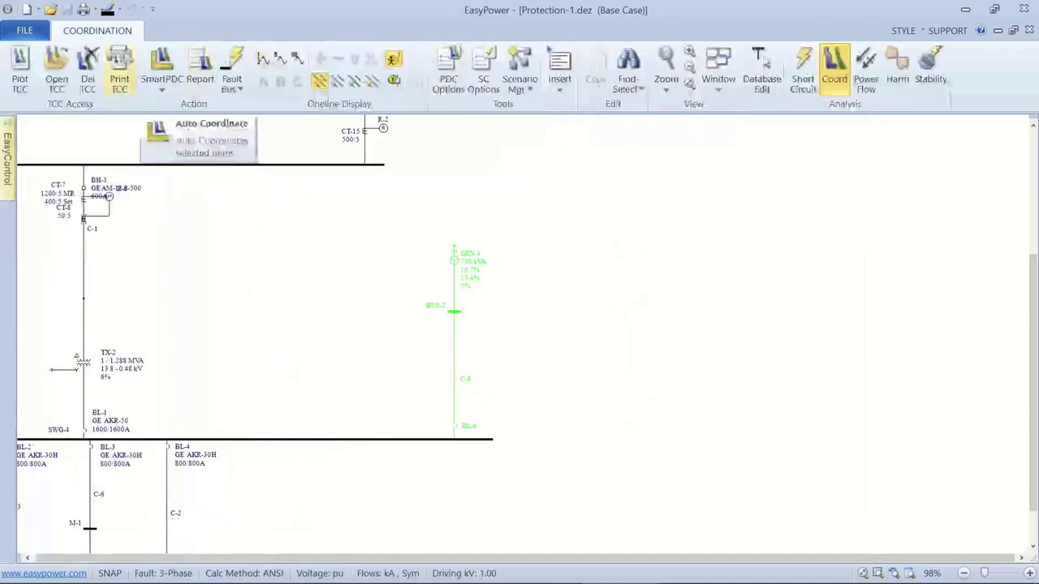
pyautogui.click(22, 59)
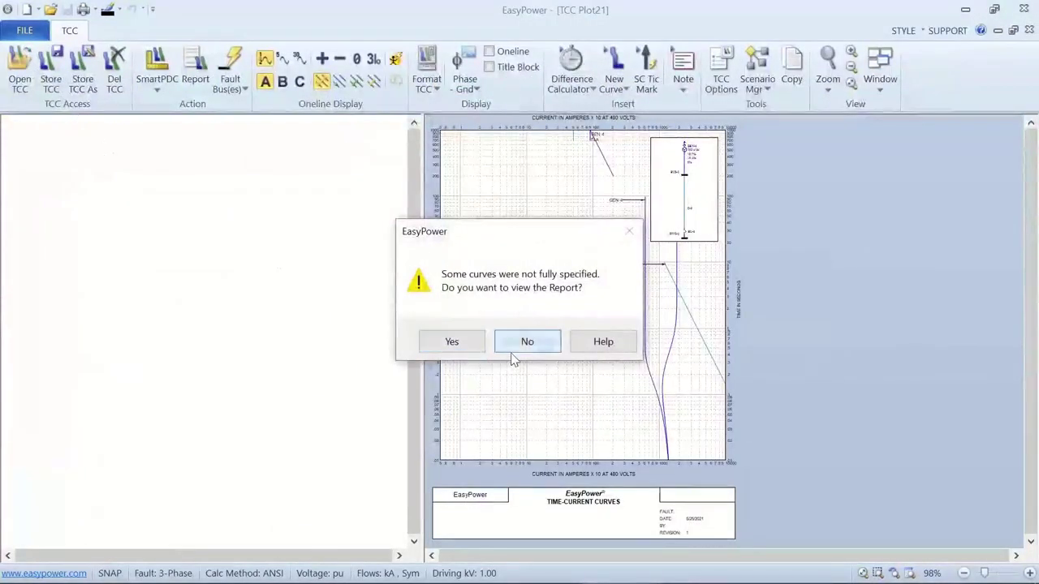
pyautogui.click(529, 342)
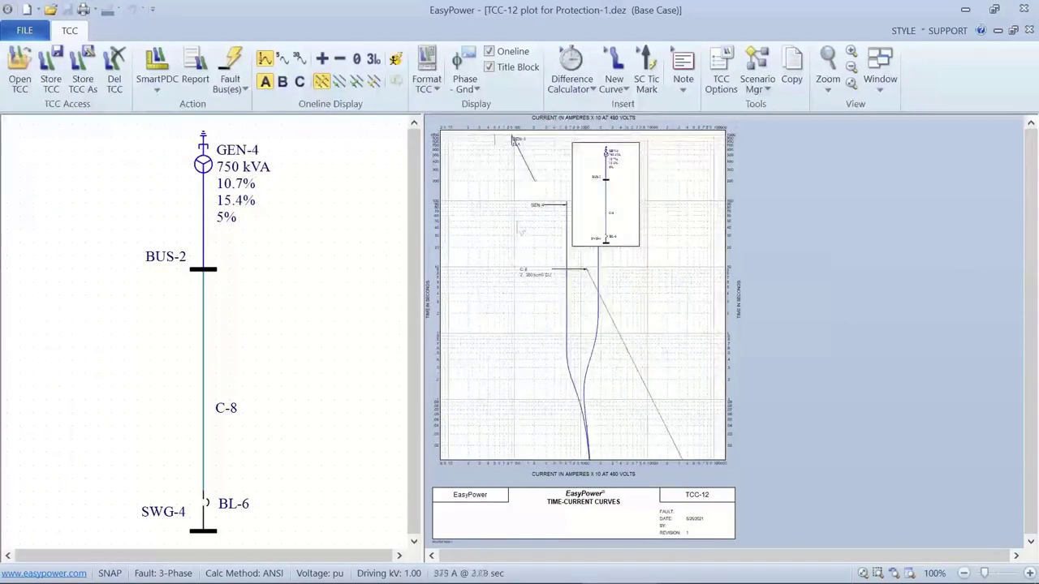
pyautogui.click(505, 67)
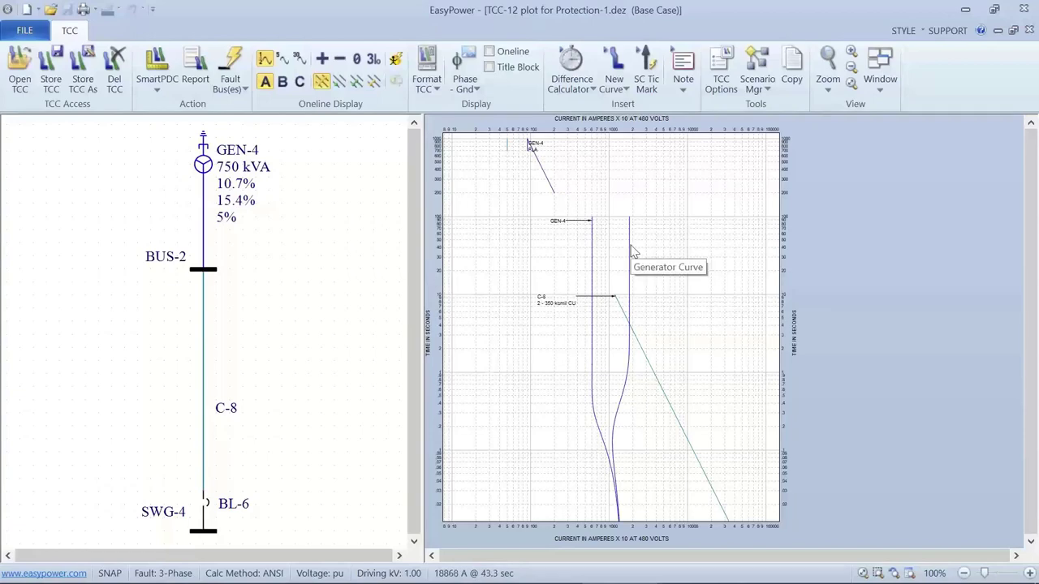
# Step: Start GEN-4's thermal damage curve at 1 s and drag the C-8 label up-right
pyautogui.doubleClick(206, 166)
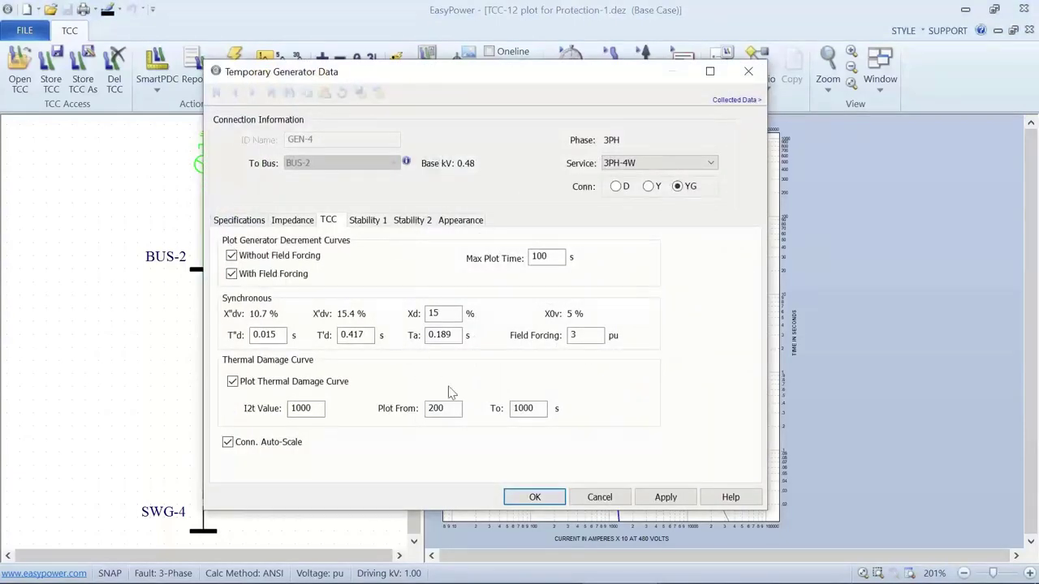
pyautogui.doubleClick(434, 407)
pyautogui.write('1')
pyautogui.click(536, 494)
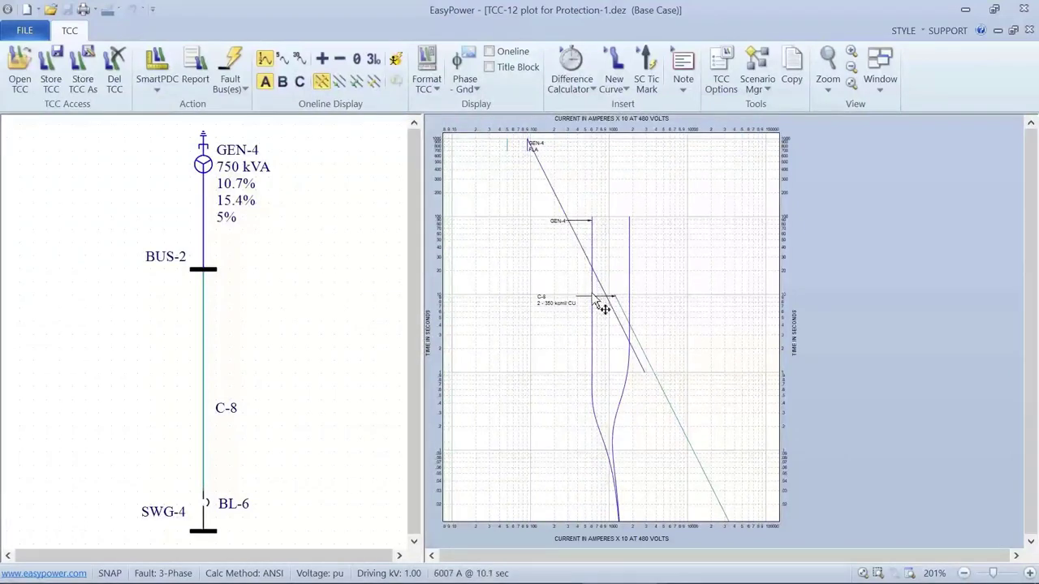
pyautogui.moveTo(566, 309); pyautogui.dragTo(664, 284)
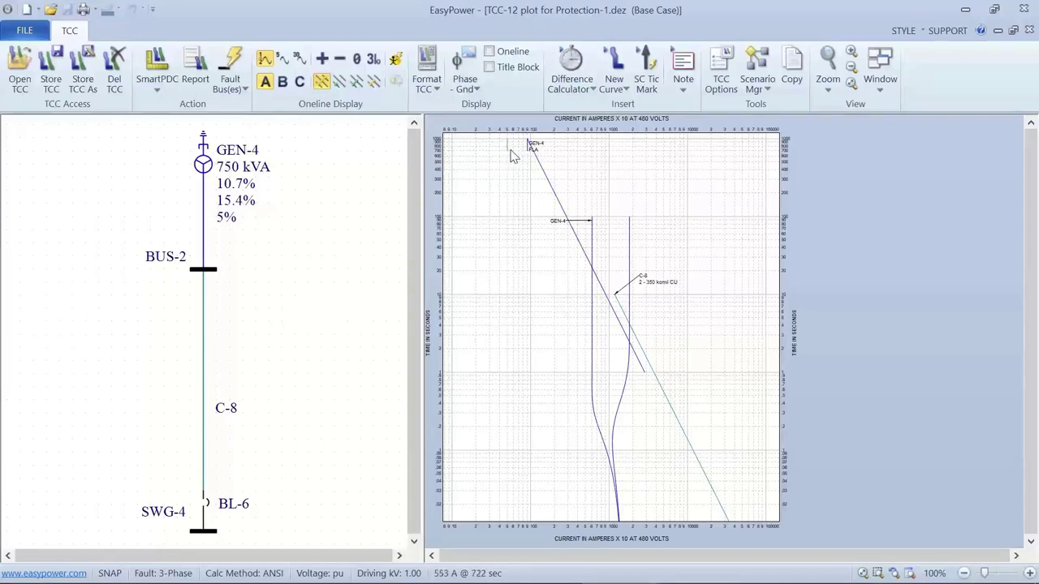
# Step: Scroll the TCC-12 plot to bring the GEN-4 FLA marker into view at the top
pyautogui.scroll(3, 511, 156)
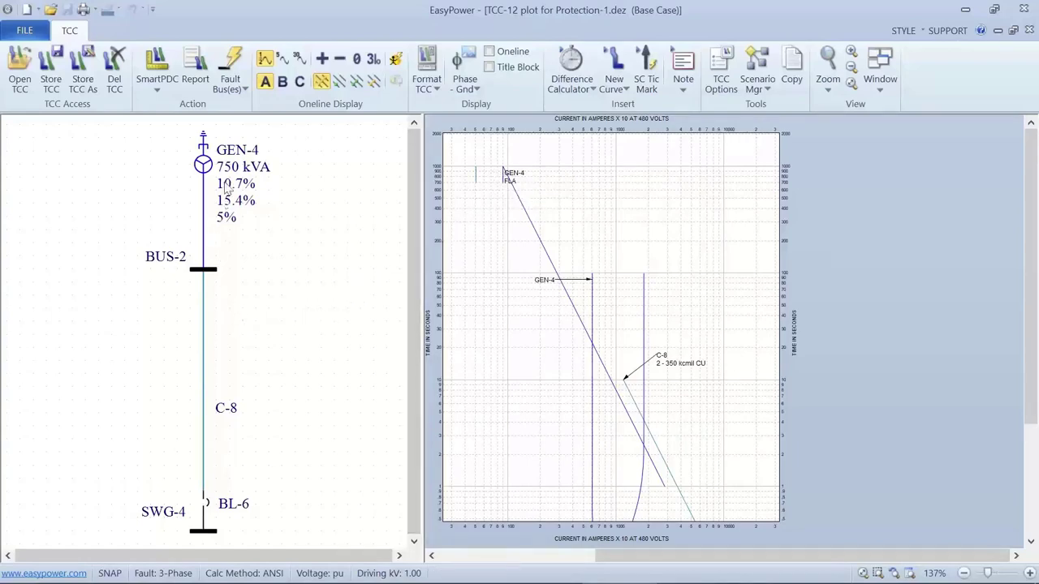
# Step: Close the TCC-12 plot without storing changes and return to database editing
pyautogui.click(26, 33)
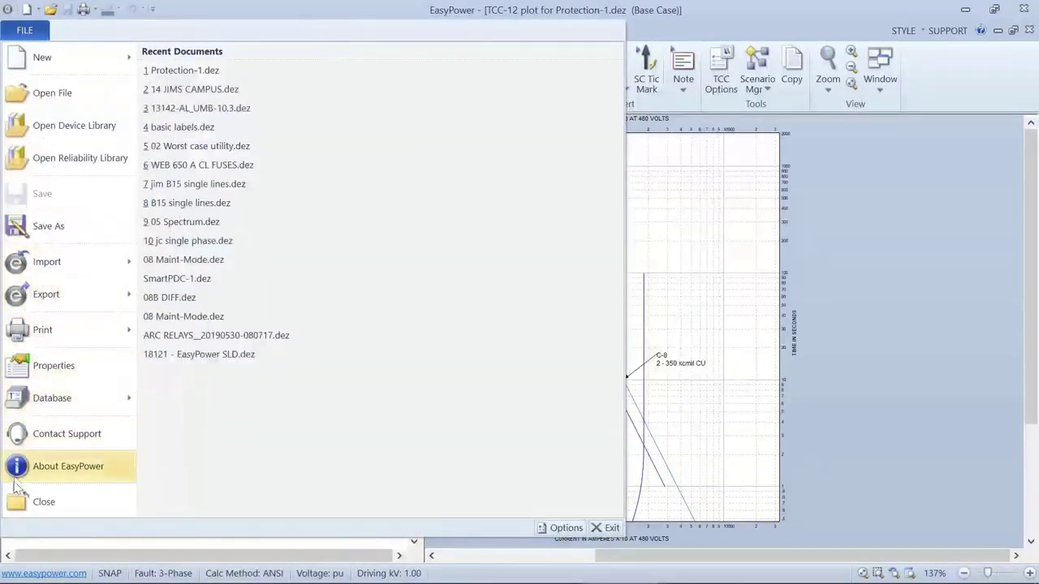
pyautogui.click(24, 501)
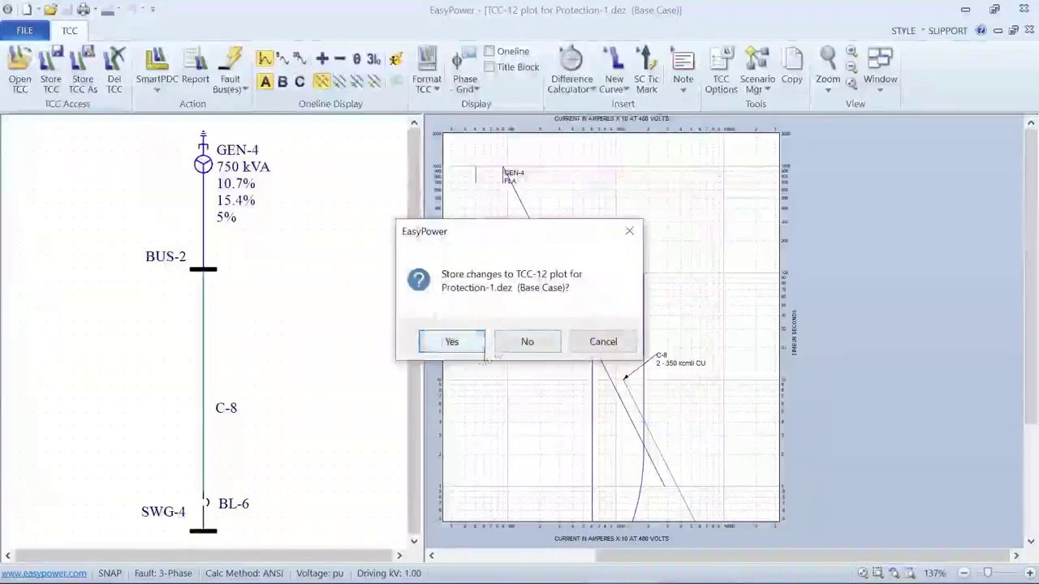
pyautogui.click(505, 343)
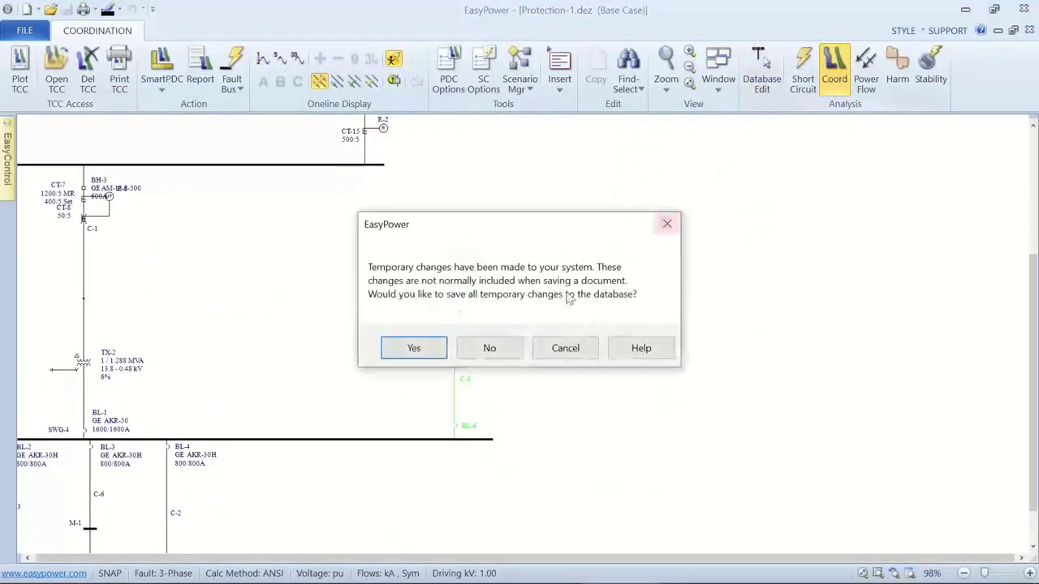
pyautogui.click(414, 347)
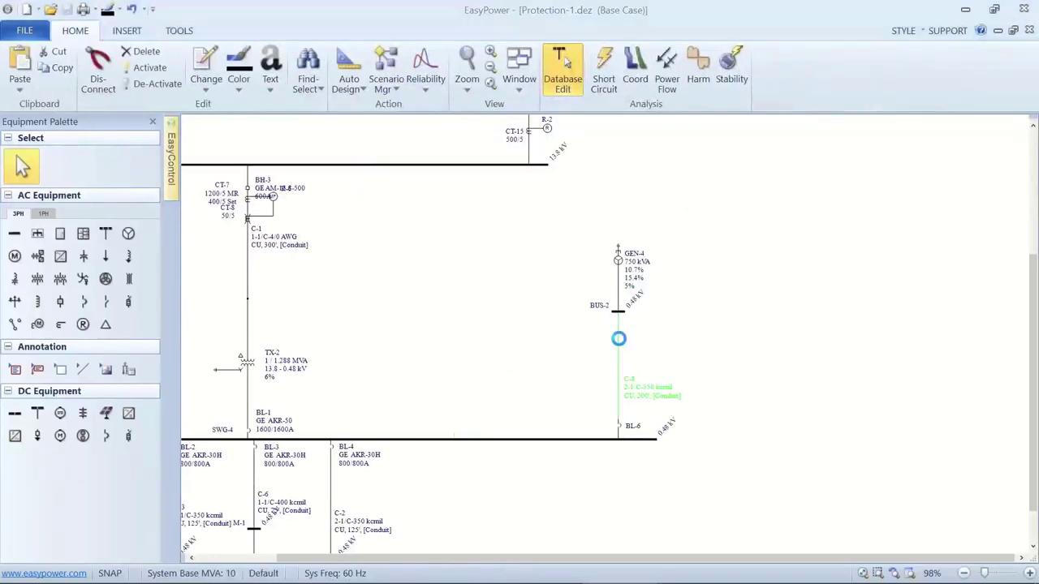
# Step: Upsize cable C-8 to 400 kcmil and recalculate its impedance and ampacity
pyautogui.doubleClick(619, 348)
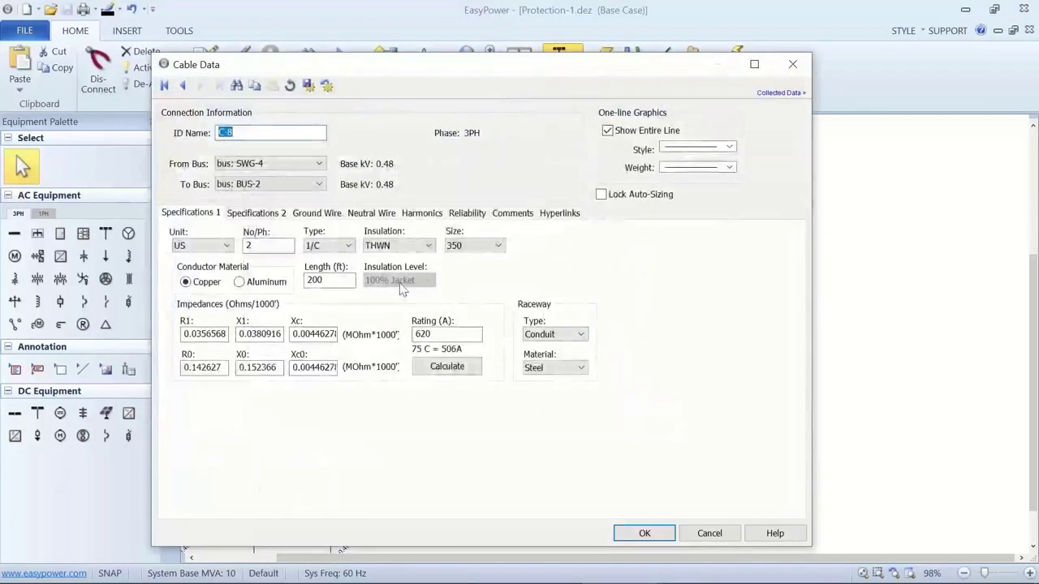
pyautogui.click(497, 246)
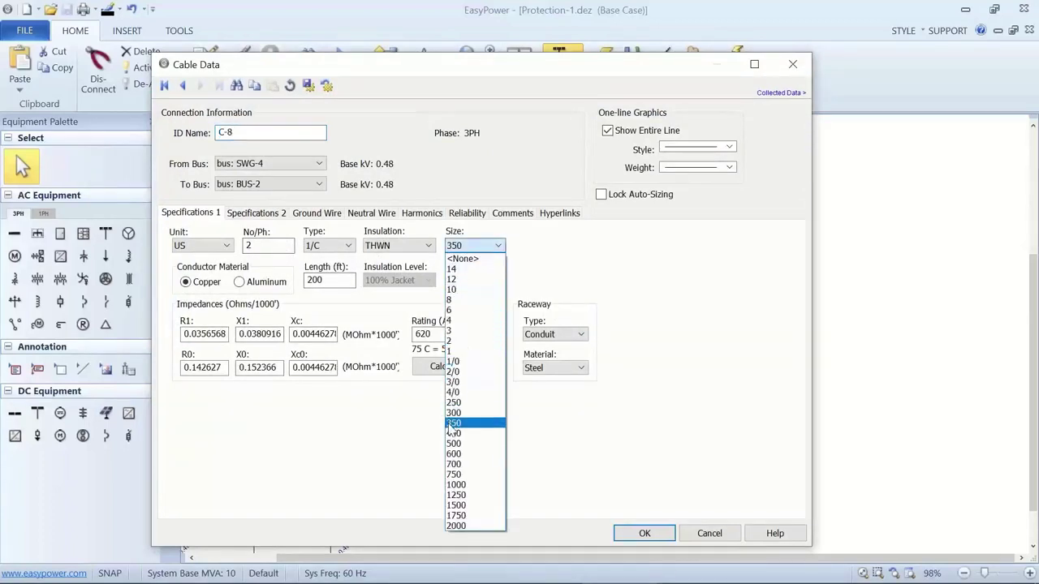
pyautogui.click(452, 434)
pyautogui.click(444, 368)
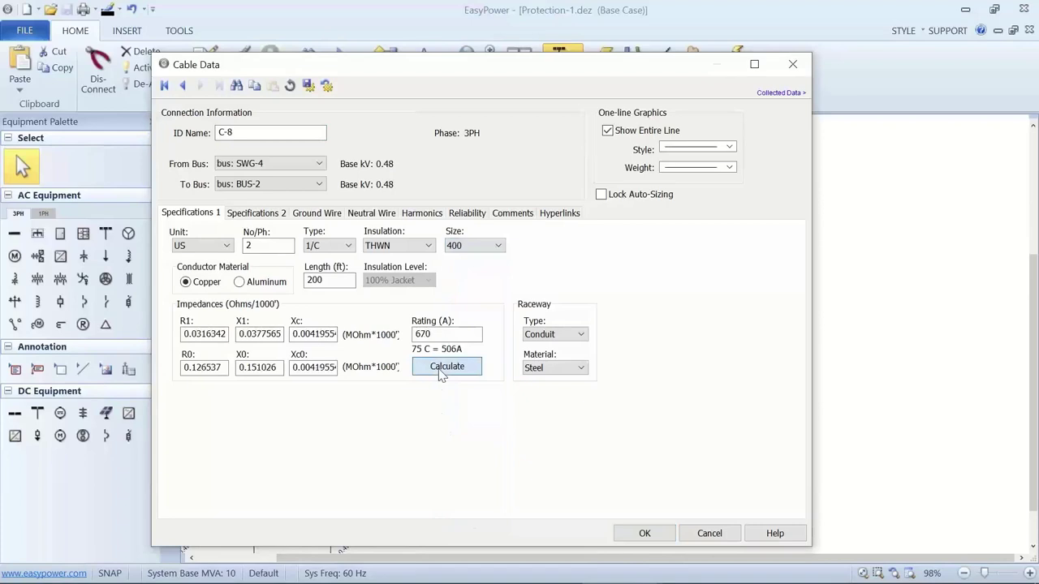
pyautogui.click(638, 534)
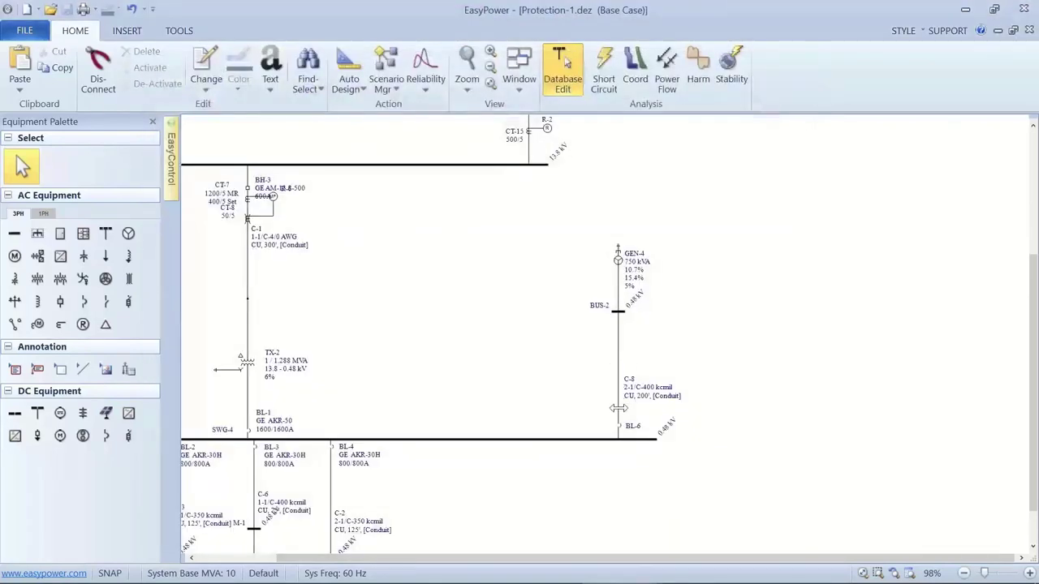
# Step: Set BL-6 to manufacturer (Generic), style LVPCB-800, sensor 1600 A and plug 800
pyautogui.click(621, 424)
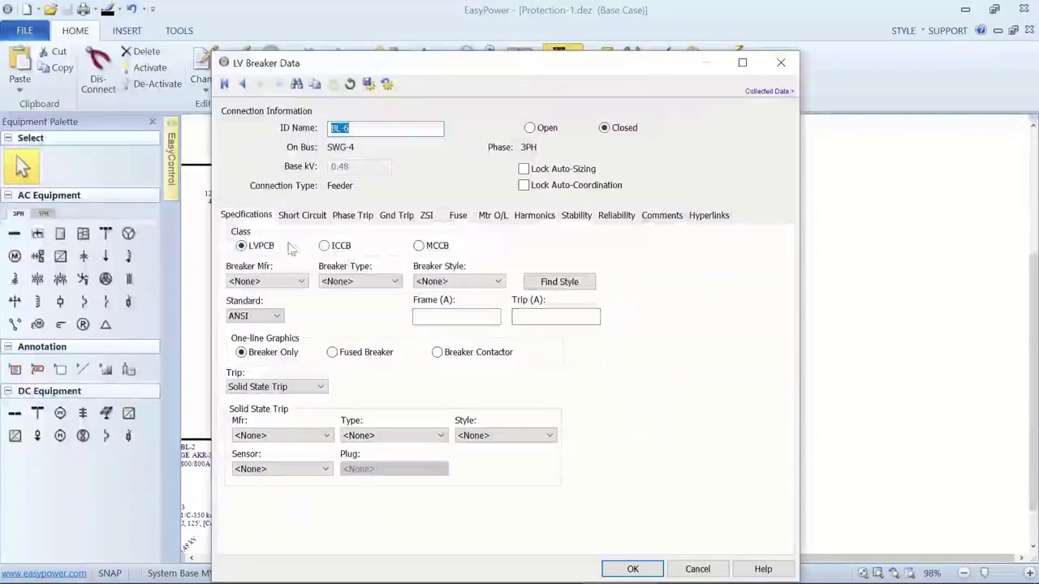
pyautogui.click(268, 280)
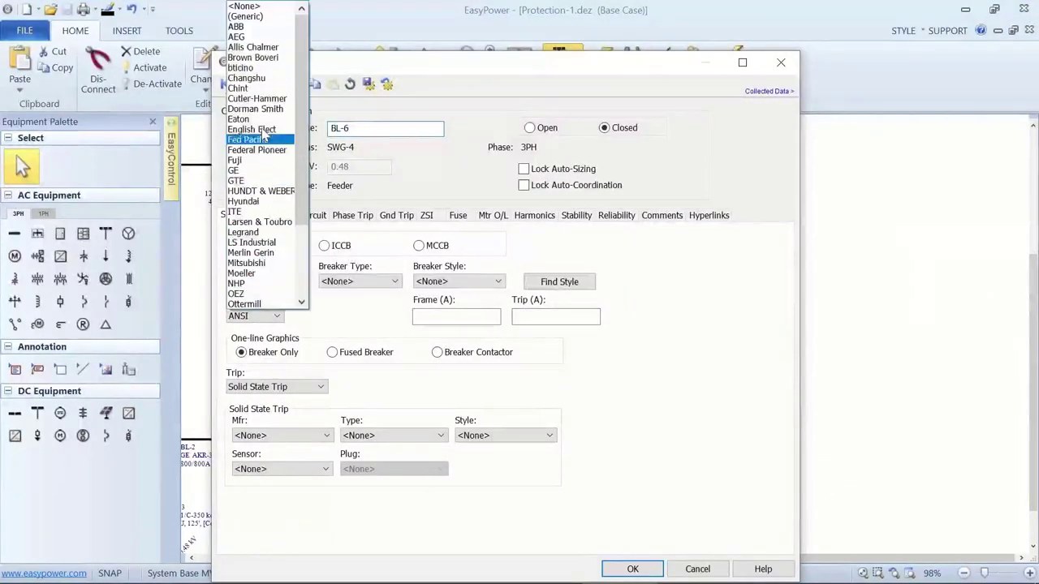
pyautogui.click(245, 17)
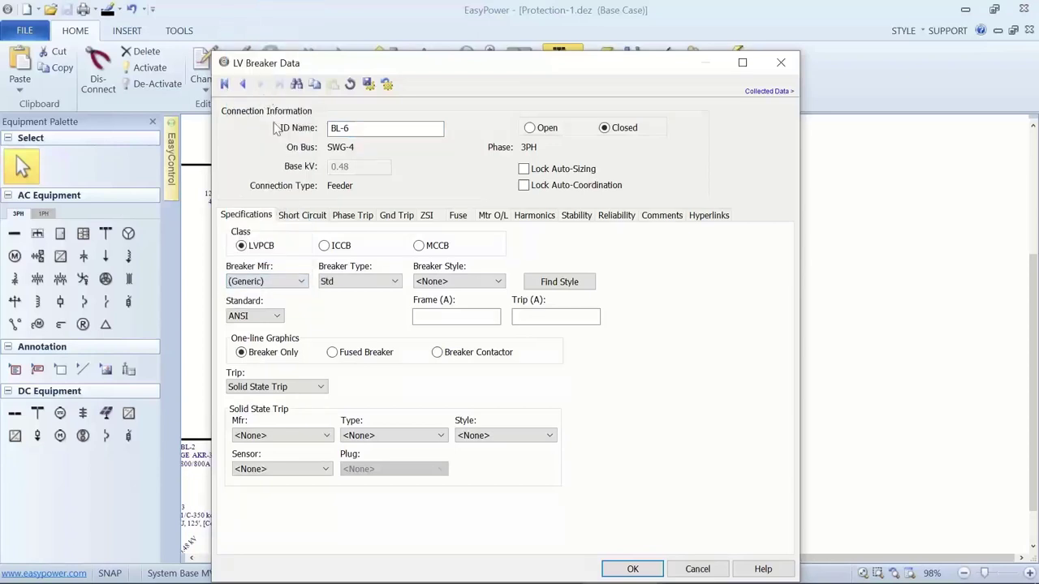
pyautogui.click(448, 281)
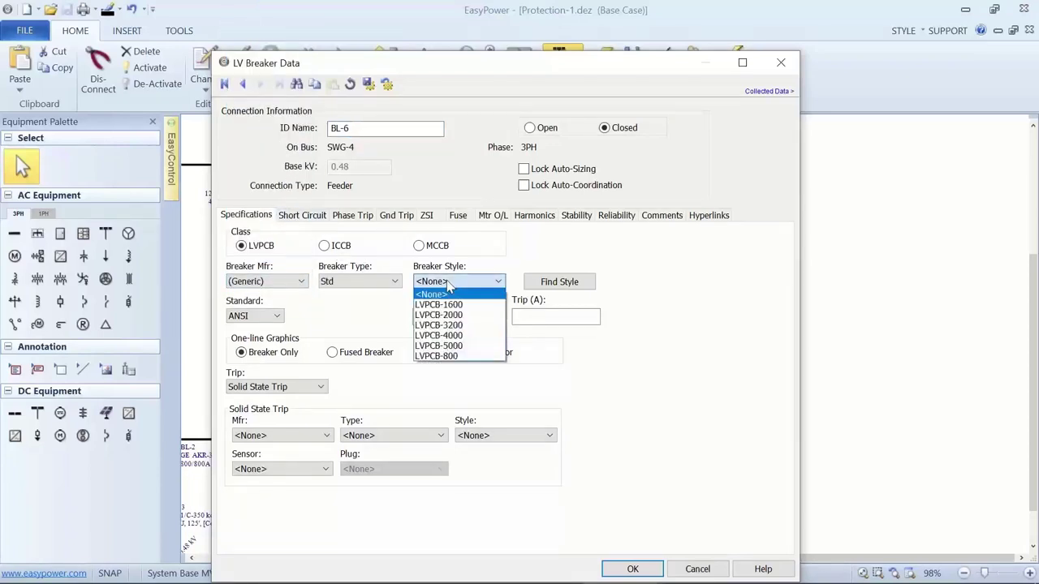
pyautogui.click(455, 356)
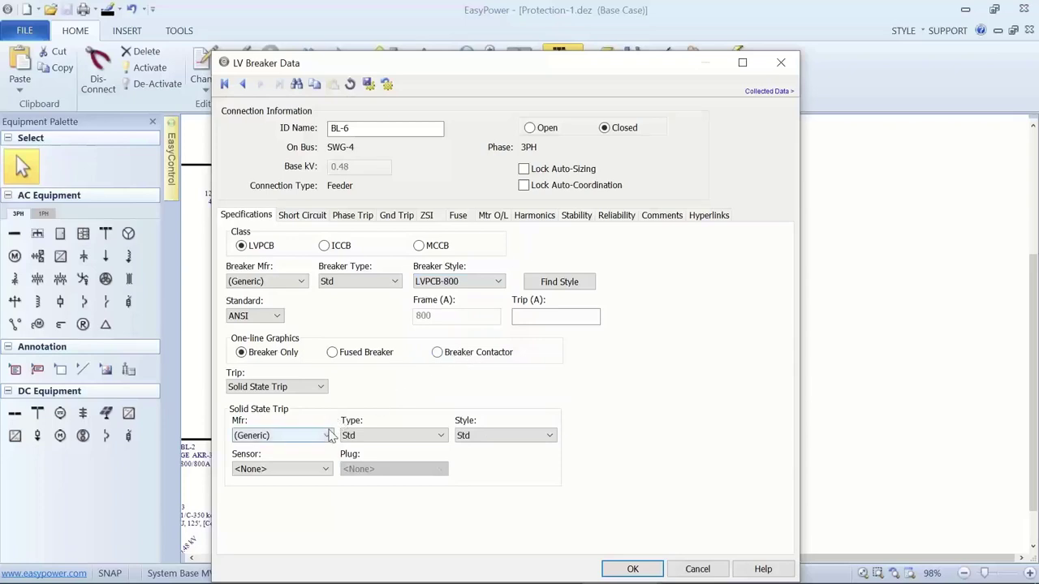
pyautogui.click(325, 468)
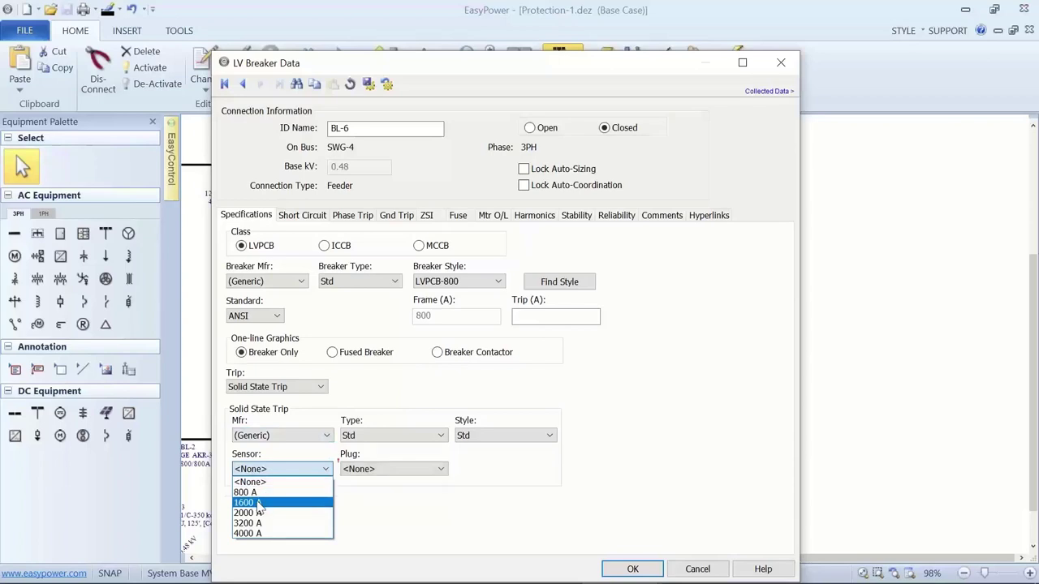
pyautogui.click(260, 503)
pyautogui.click(398, 469)
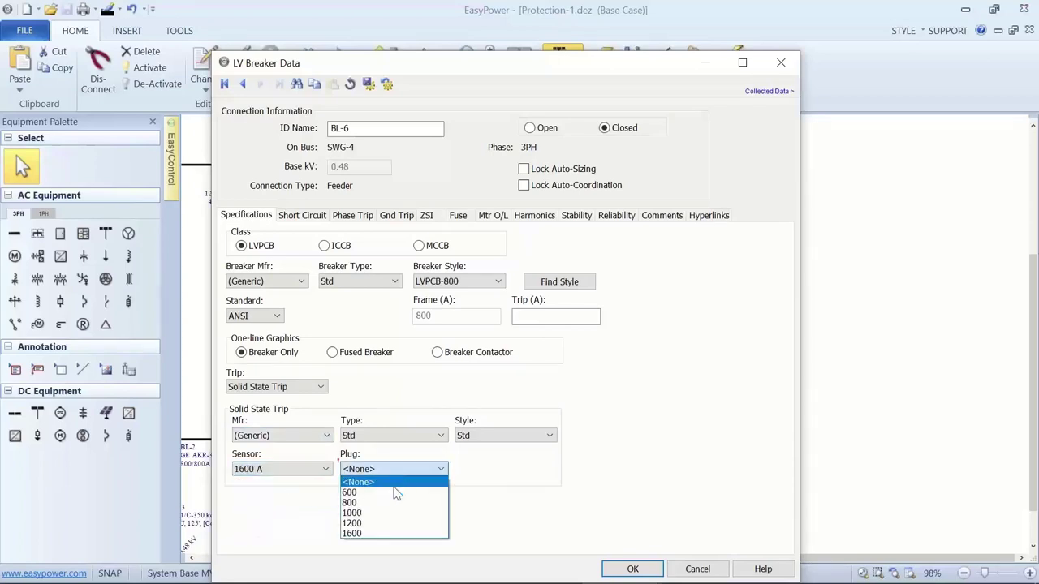
pyautogui.click(370, 503)
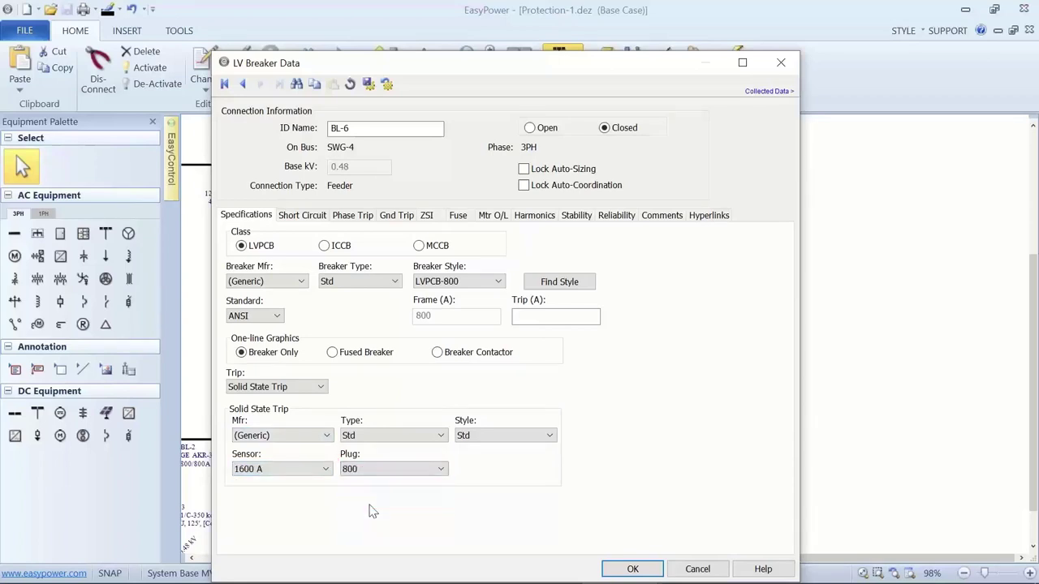
# Step: Calculate BL-6's interrupting rating, then set LT pickup 0.7, LT delay 1, ST pickup 2.5, ST delay Max
pyautogui.click(301, 215)
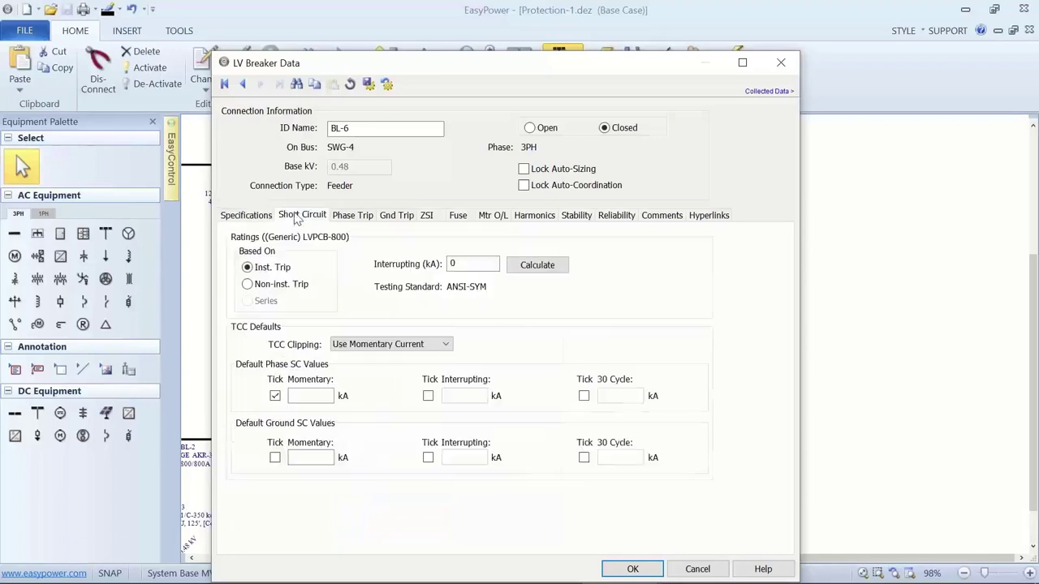
pyautogui.click(526, 268)
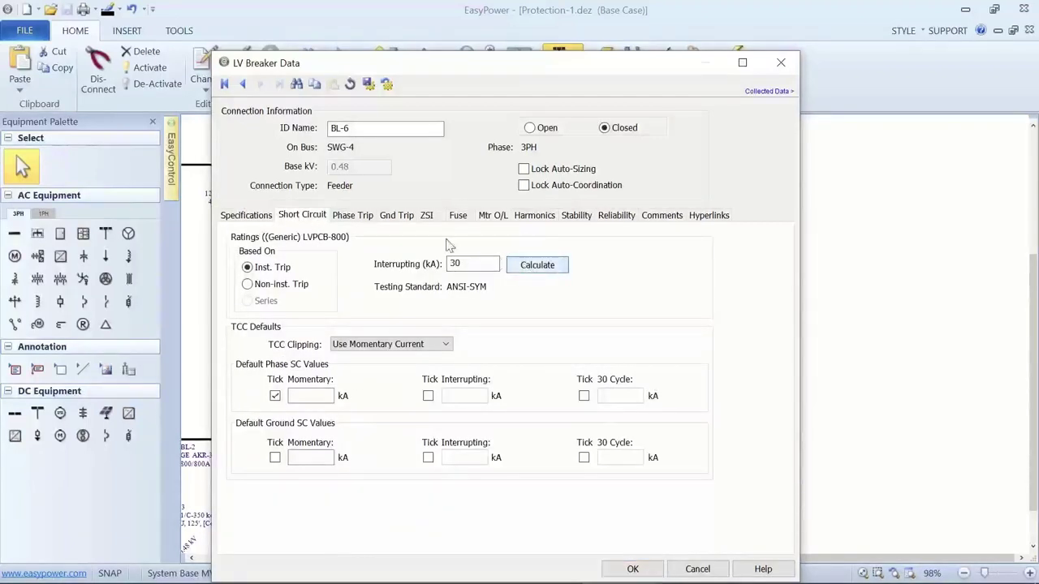
pyautogui.click(371, 220)
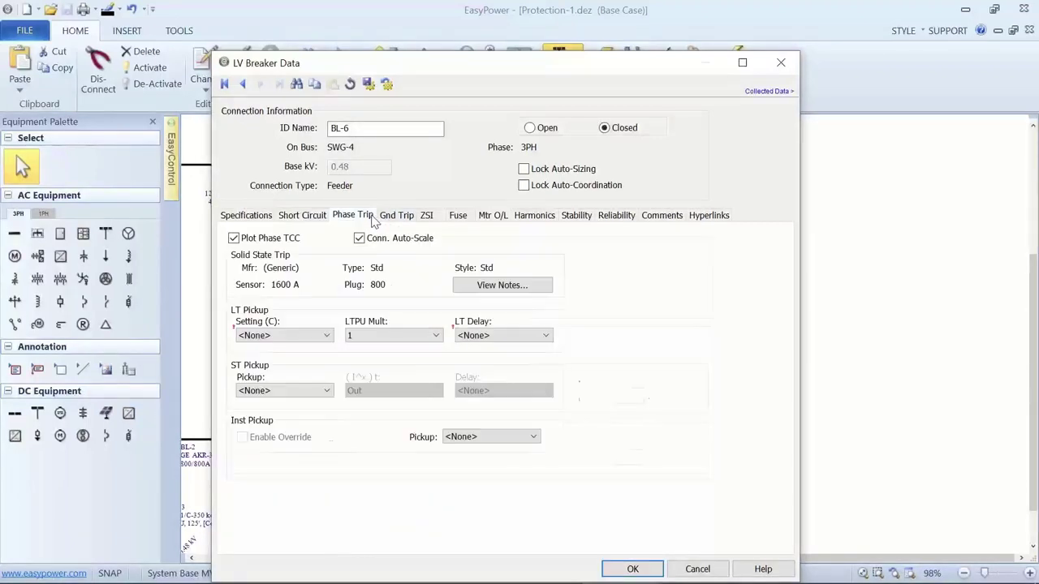
pyautogui.click(314, 335)
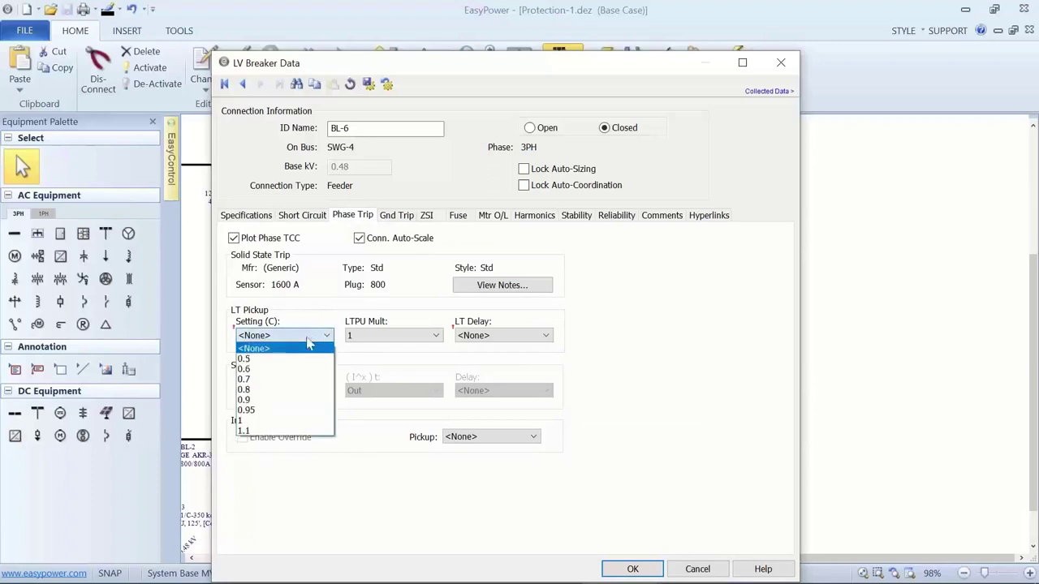
pyautogui.click(276, 379)
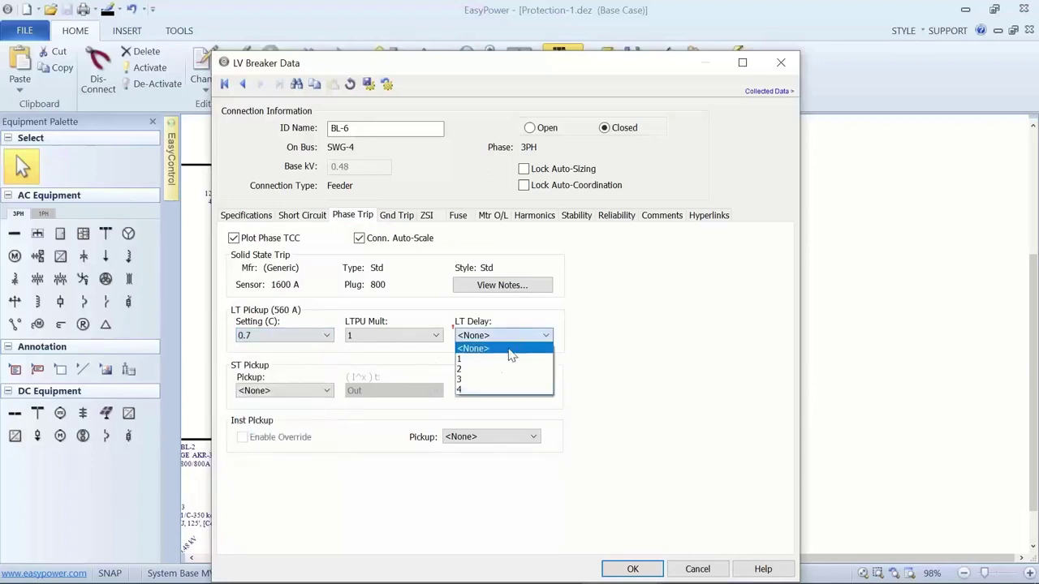
pyautogui.click(502, 362)
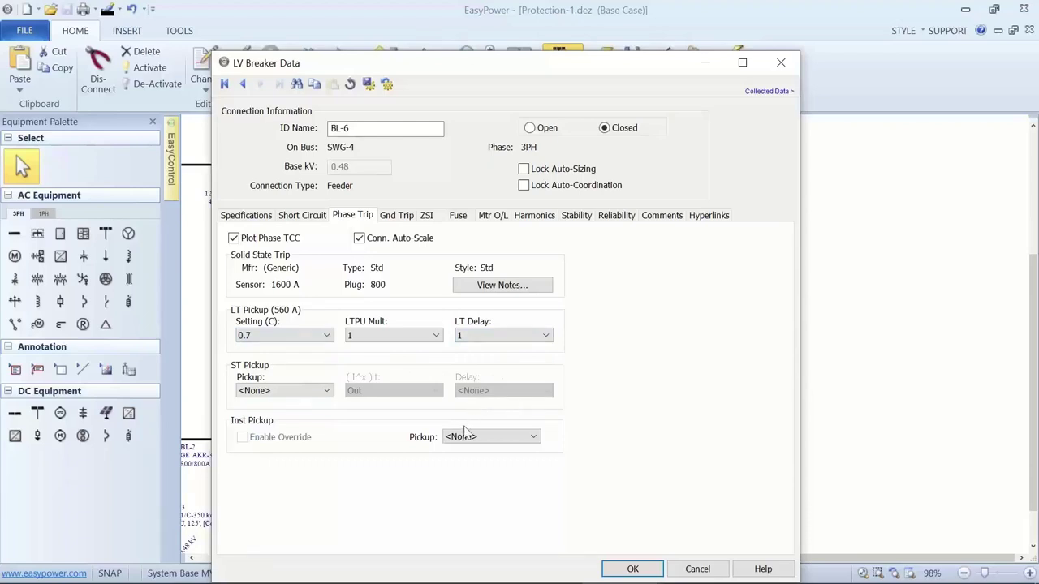
pyautogui.click(328, 392)
pyautogui.click(276, 428)
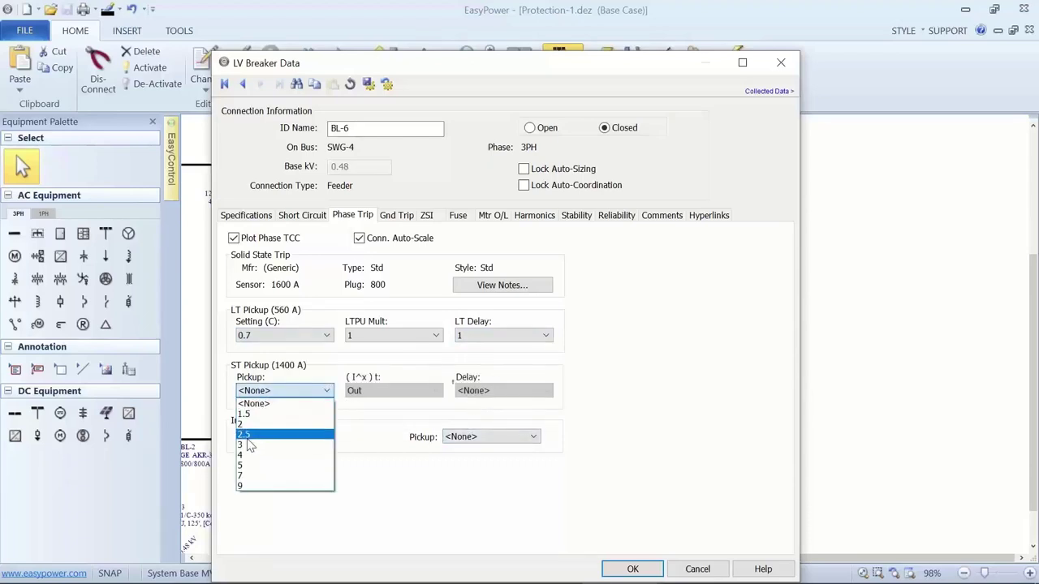
pyautogui.click(547, 393)
pyautogui.click(493, 433)
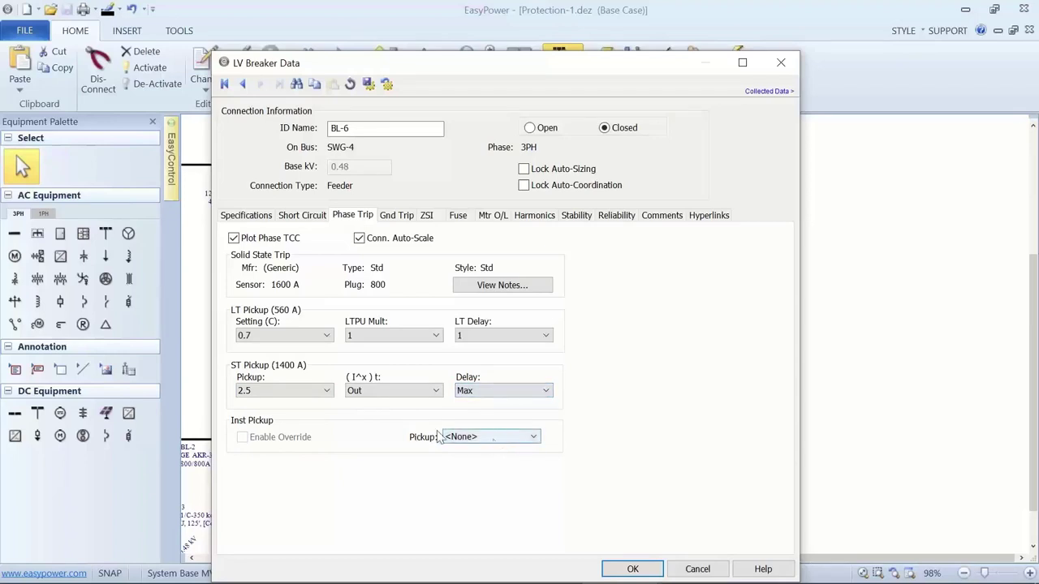
pyautogui.click(622, 569)
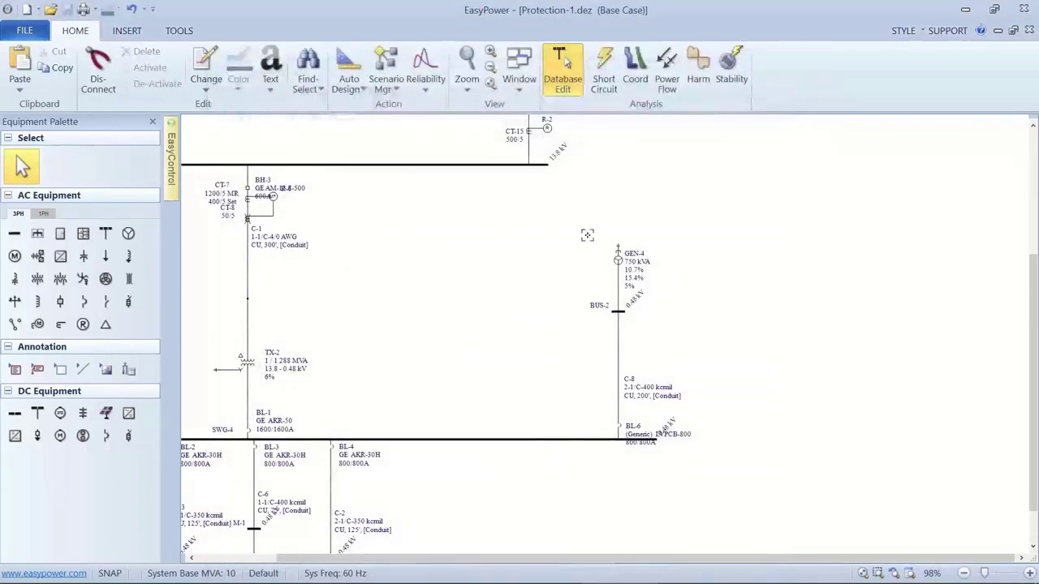
# Step: Plot TCCs for GEN-4, BUS-2, C-8, BL-6 and SWG-4, hide the title block, and drag BL-6's LT pickup
pyautogui.moveTo(587, 236); pyautogui.dragTo(659, 426)
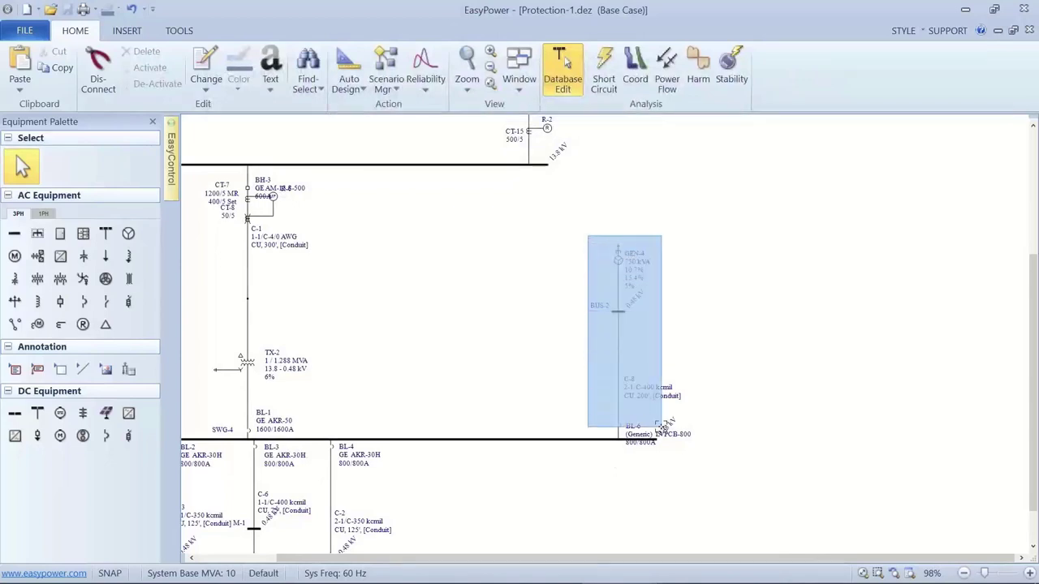
pyautogui.moveTo(660, 426); pyautogui.dragTo(663, 445)
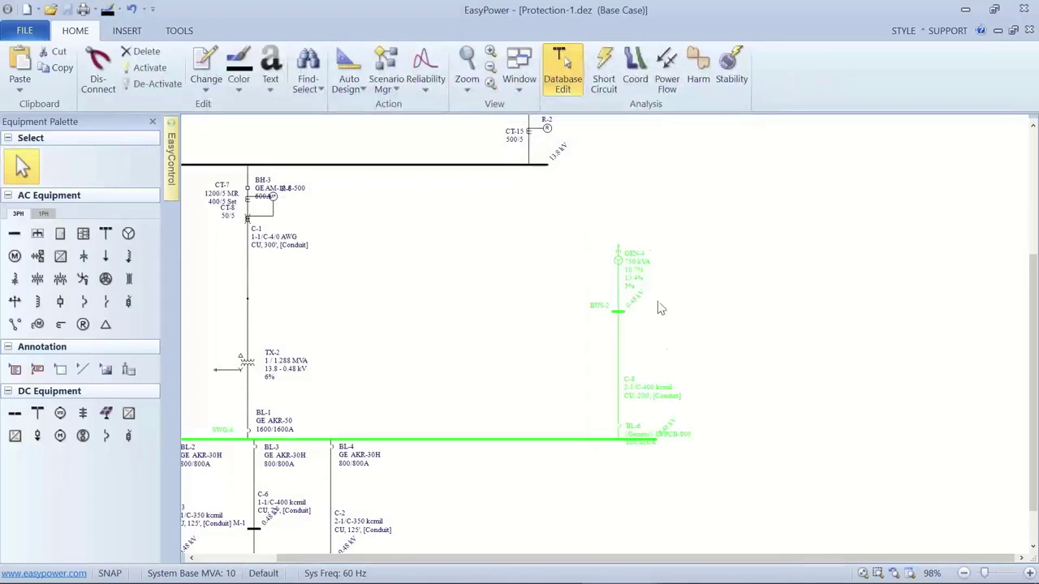
pyautogui.click(643, 73)
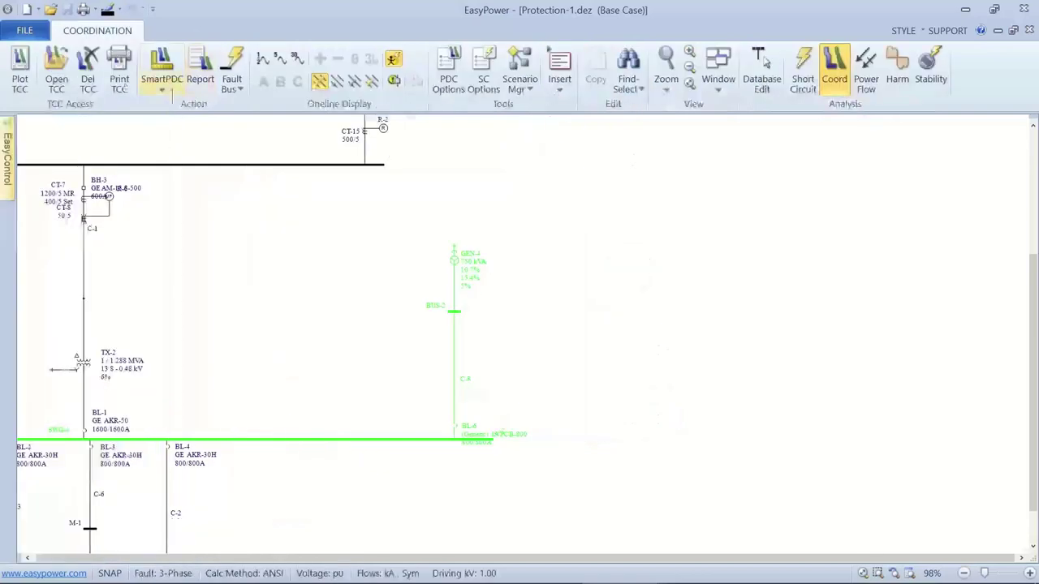
pyautogui.click(18, 68)
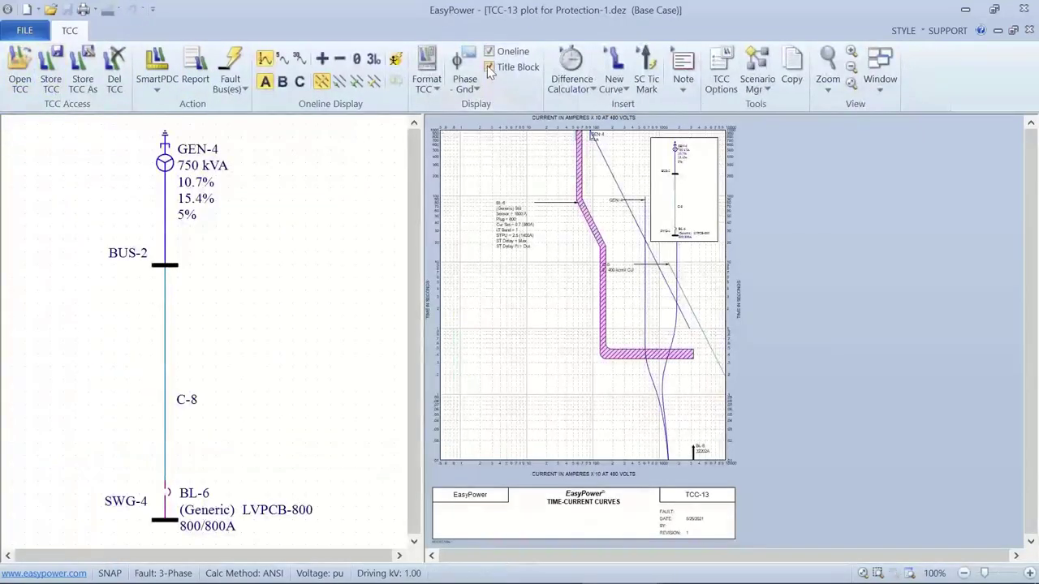
pyautogui.click(489, 67)
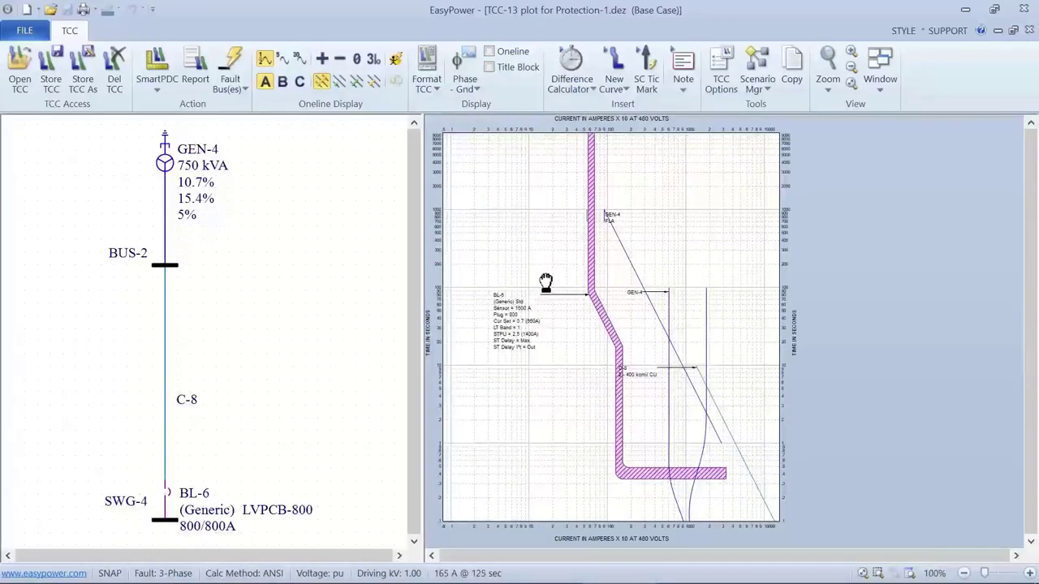
pyautogui.moveTo(595, 241)
pyautogui.mouseDown()
pyautogui.moveTo(606, 250)
pyautogui.moveTo(595, 243)
pyautogui.mouseUp()
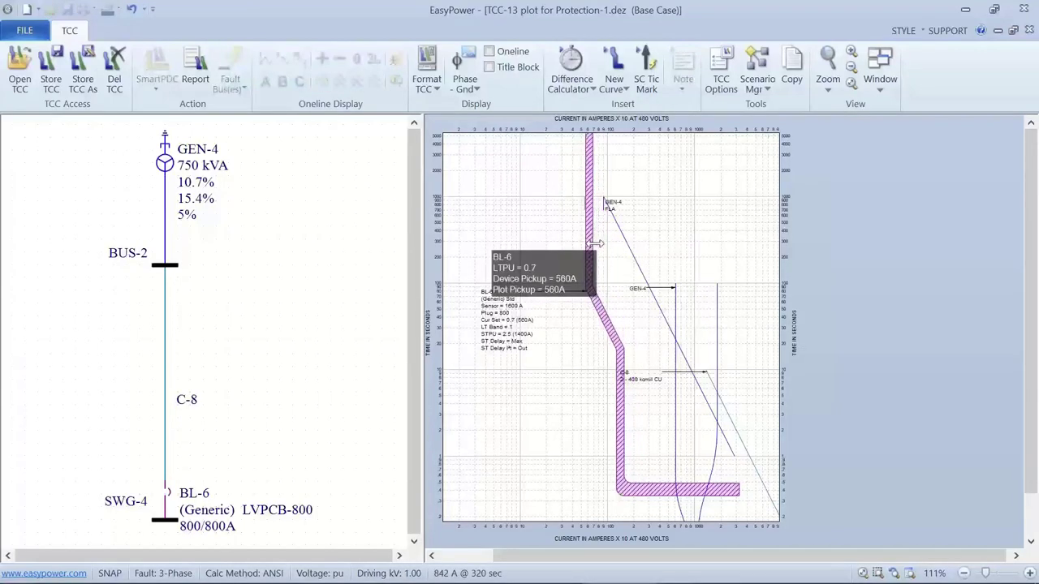
# Step: Drag BL-6 to LT pickup 0.8 (640 A) and ST pickup 7 (4480 A), then lower its label
pyautogui.moveTo(595, 243); pyautogui.dragTo(576, 214)
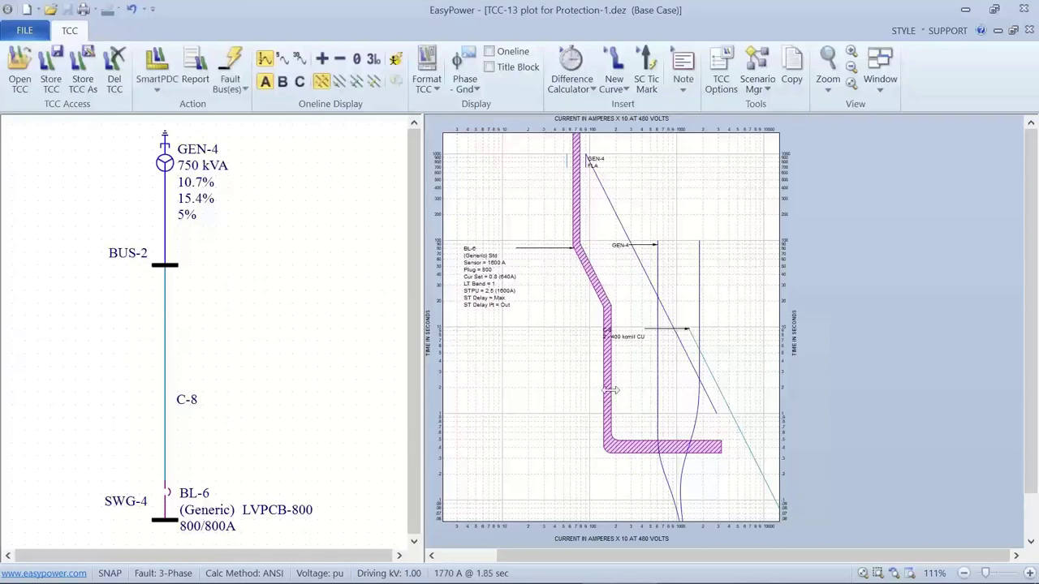
pyautogui.moveTo(608, 389); pyautogui.dragTo(648, 390)
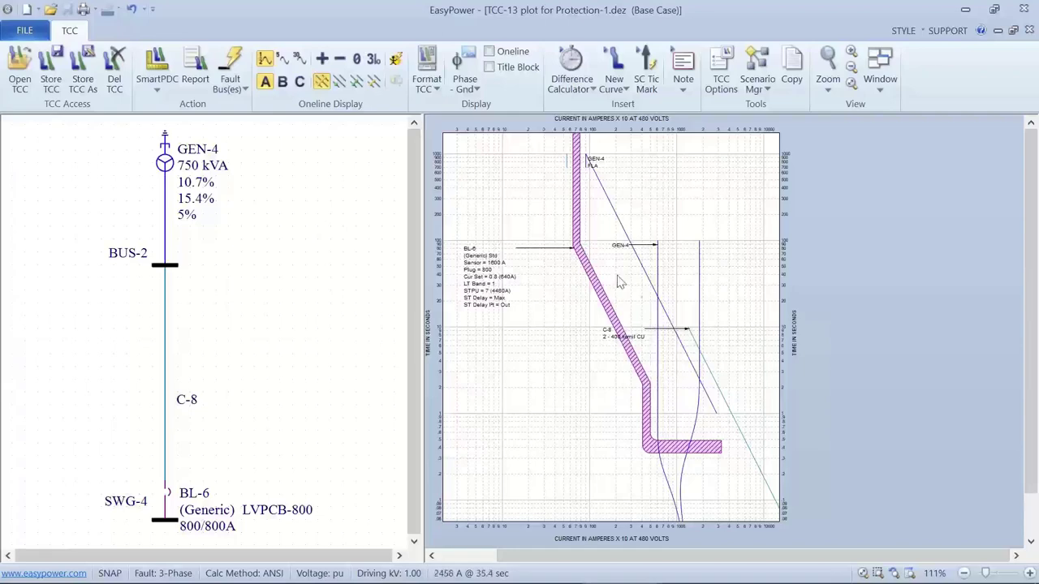
pyautogui.moveTo(514, 294)
pyautogui.mouseDown()
pyautogui.moveTo(513, 375)
pyautogui.moveTo(495, 333)
pyautogui.moveTo(531, 366)
pyautogui.mouseUp()
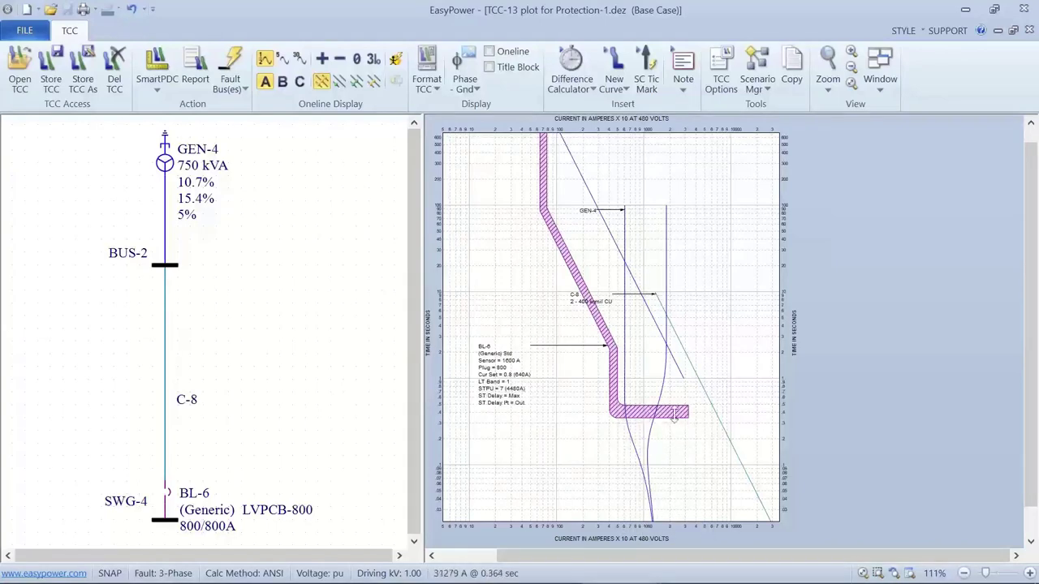
pyautogui.click(613, 404)
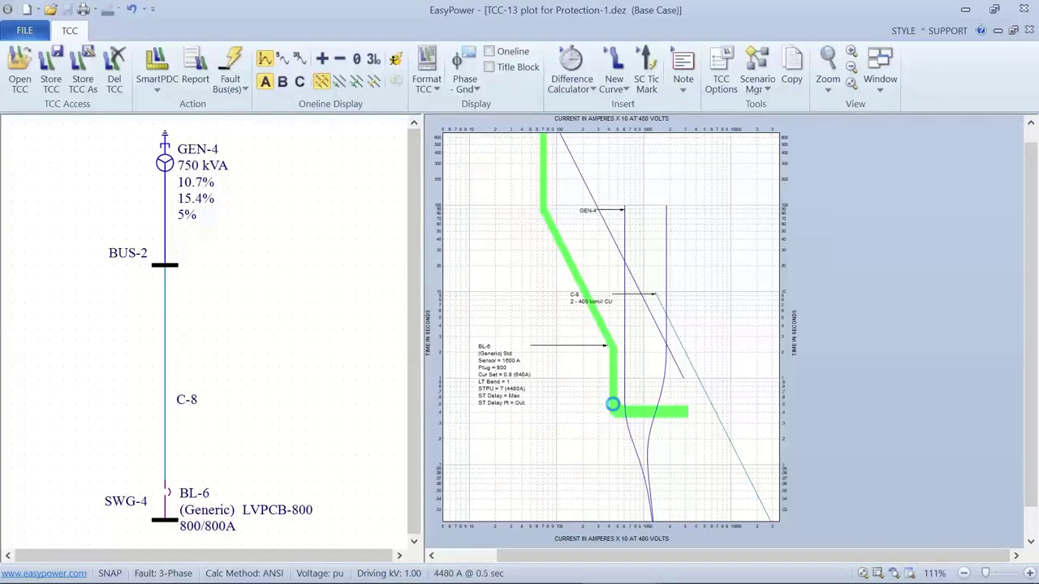
# Step: Set BL-6's TCC clipping to <None> on its Short Circuit tab
pyautogui.doubleClick(613, 404)
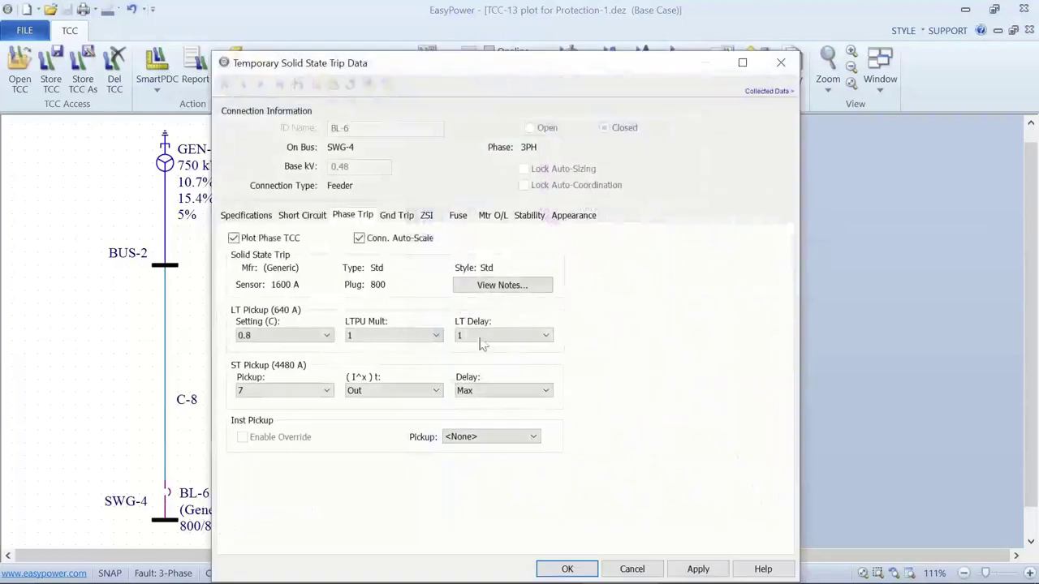
pyautogui.click(323, 218)
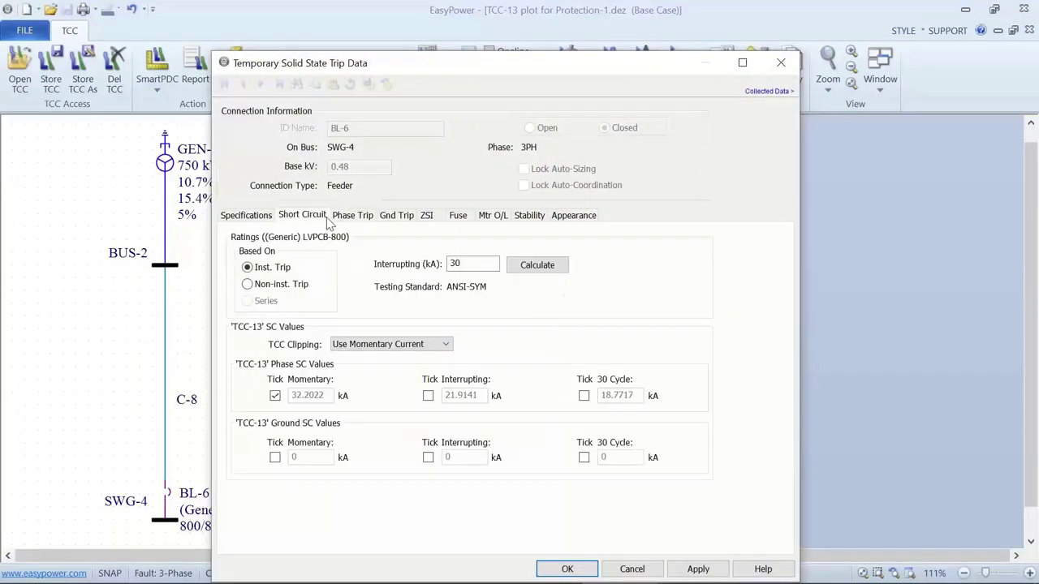
pyautogui.click(357, 345)
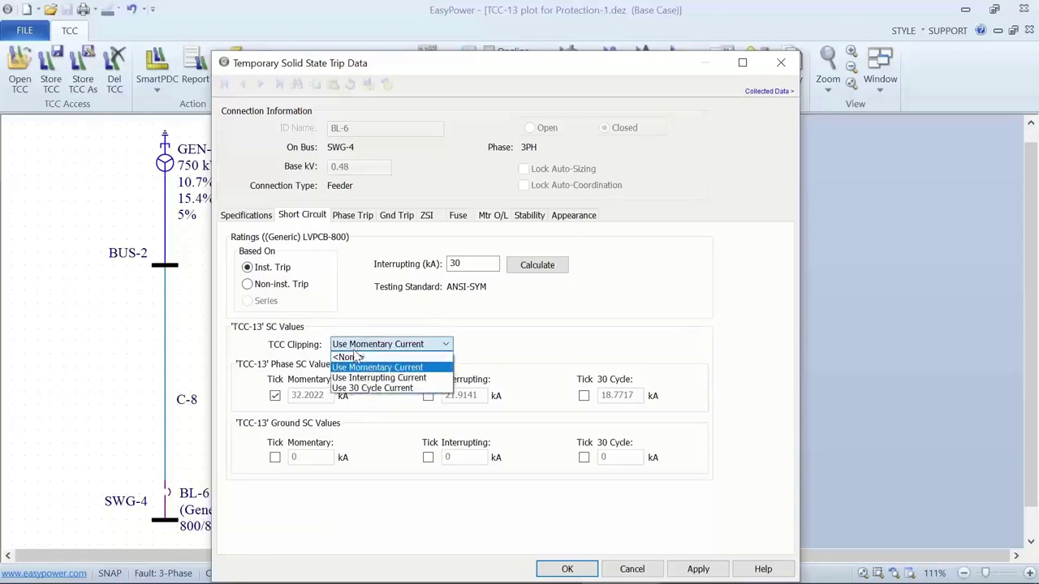
pyautogui.click(356, 358)
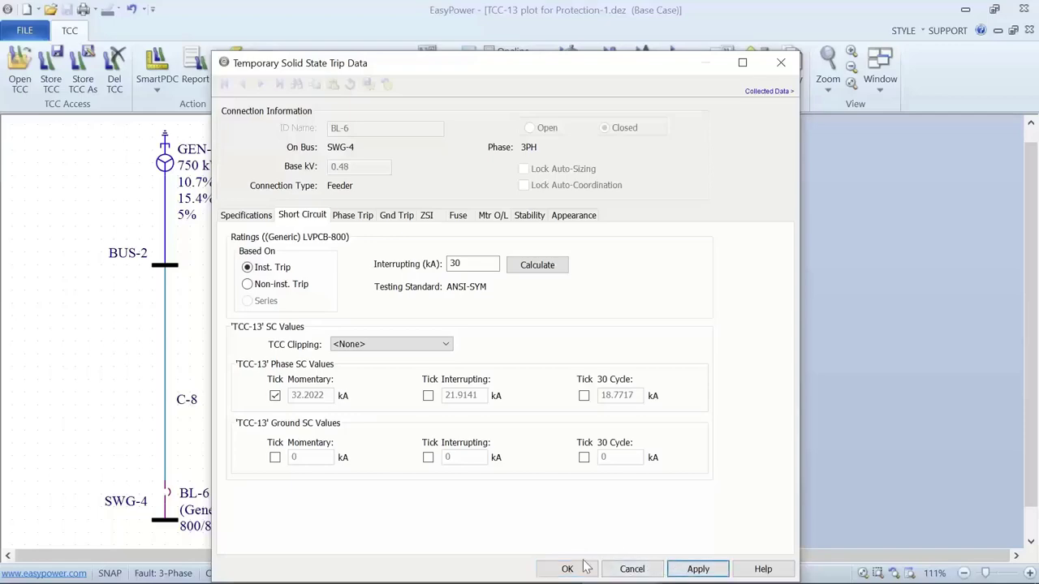
pyautogui.click(567, 569)
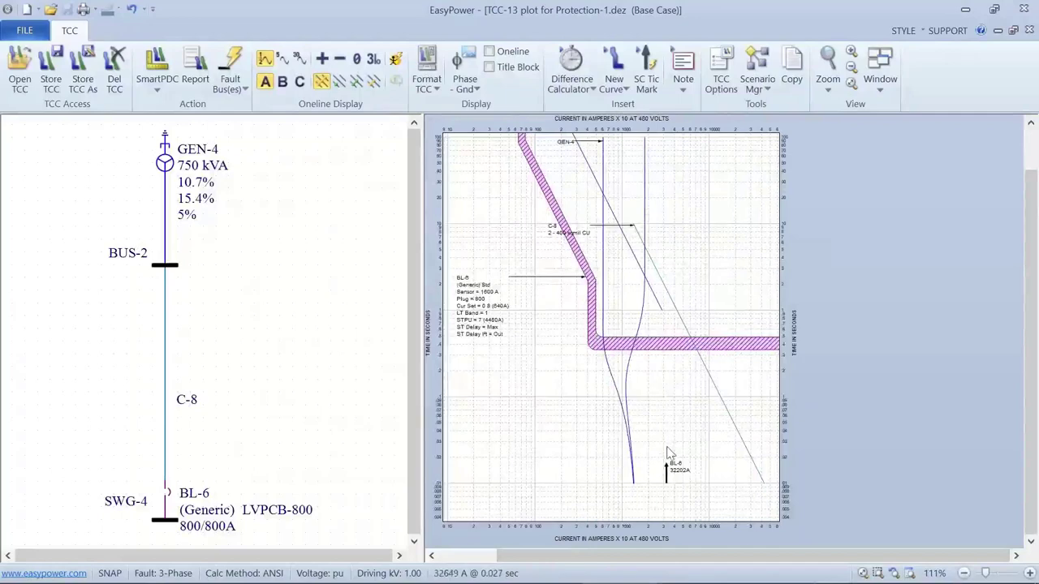
# Step: Fault bus SWG-4, move the fault to BUS-2, and select BL-6's curve
pyautogui.click(166, 520)
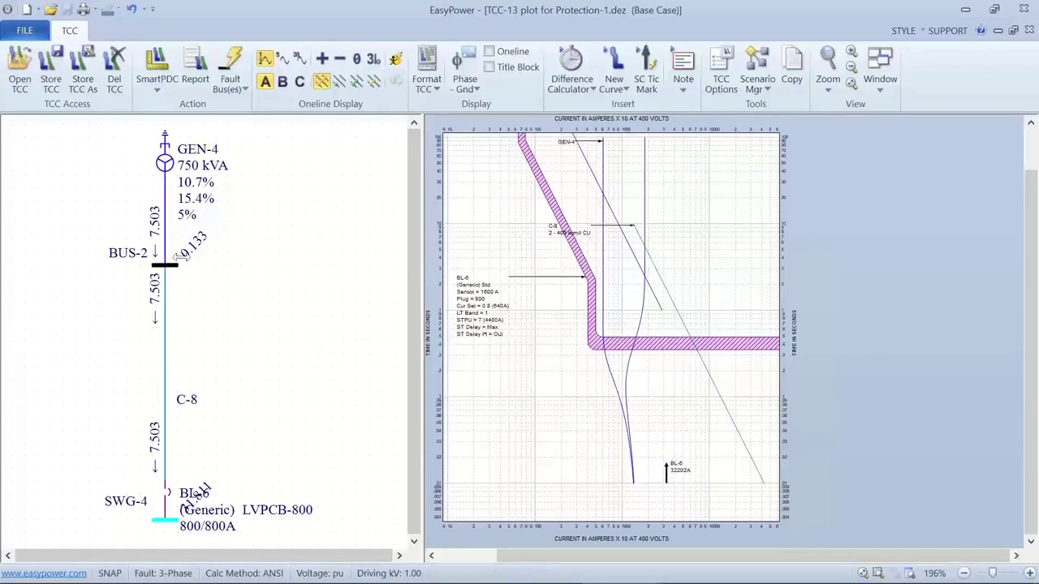
pyautogui.click(165, 268)
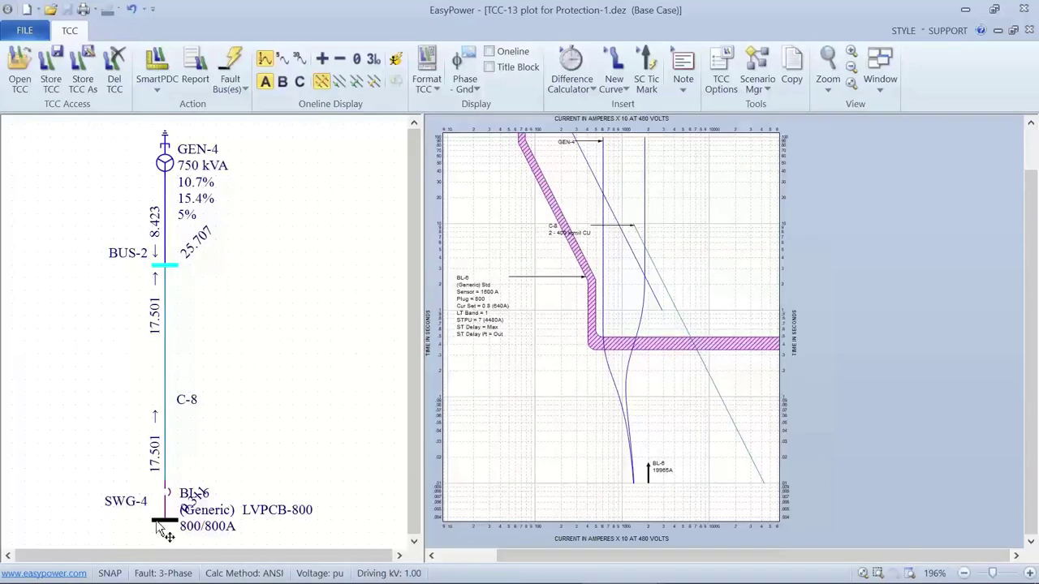
pyautogui.click(677, 341)
pyautogui.moveTo(677, 342); pyautogui.dragTo(676, 340)
# Step: Set BL-6's instantaneous pickup to 15 (12000 A)
pyautogui.doubleClick(679, 344)
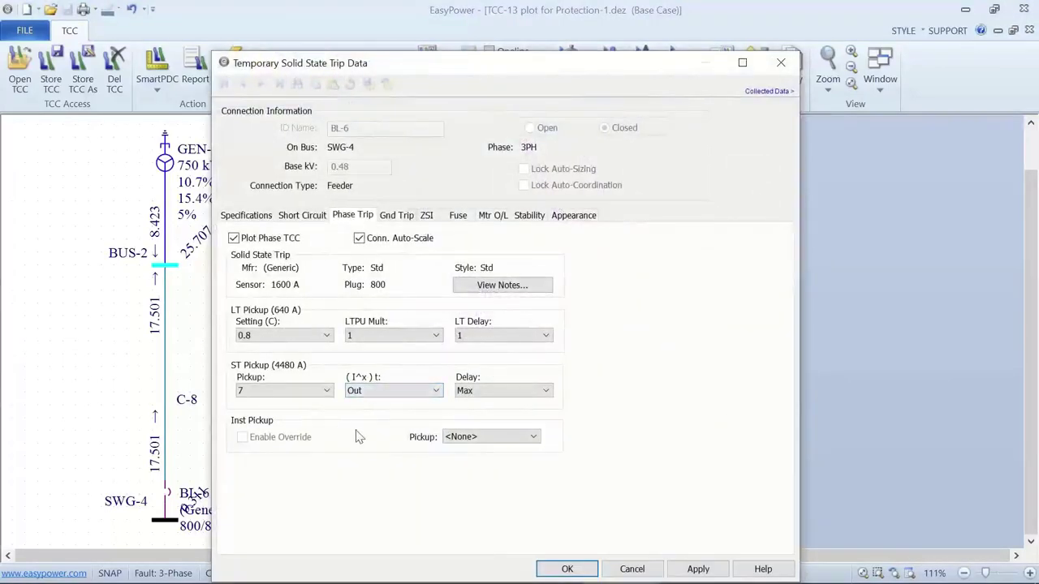
pyautogui.click(489, 437)
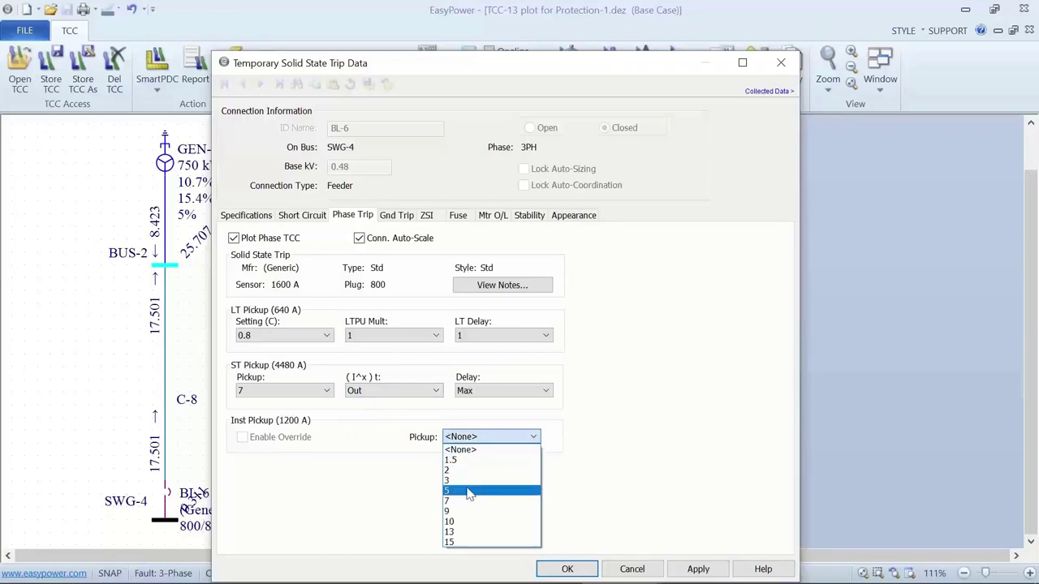
pyautogui.click(461, 542)
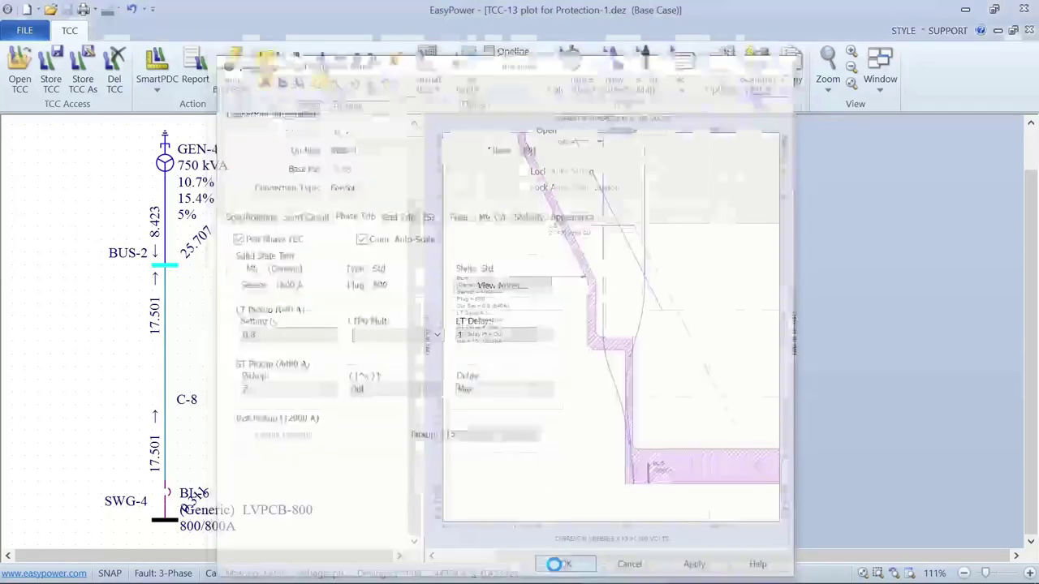
pyautogui.click(678, 469)
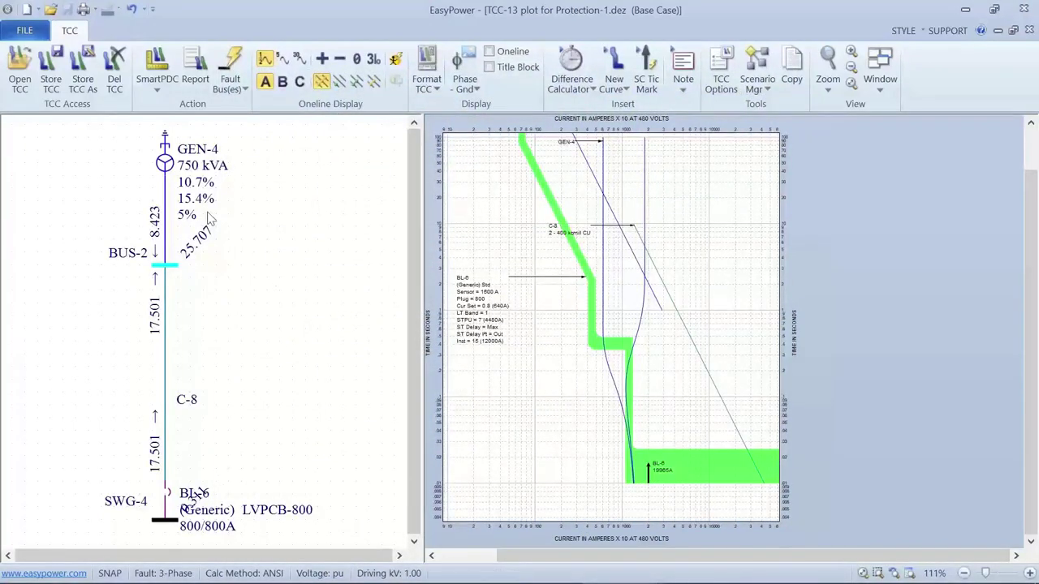
# Step: Review the GEN-4 generator data, then select breaker BL-6 on the one-line
pyautogui.click(188, 192)
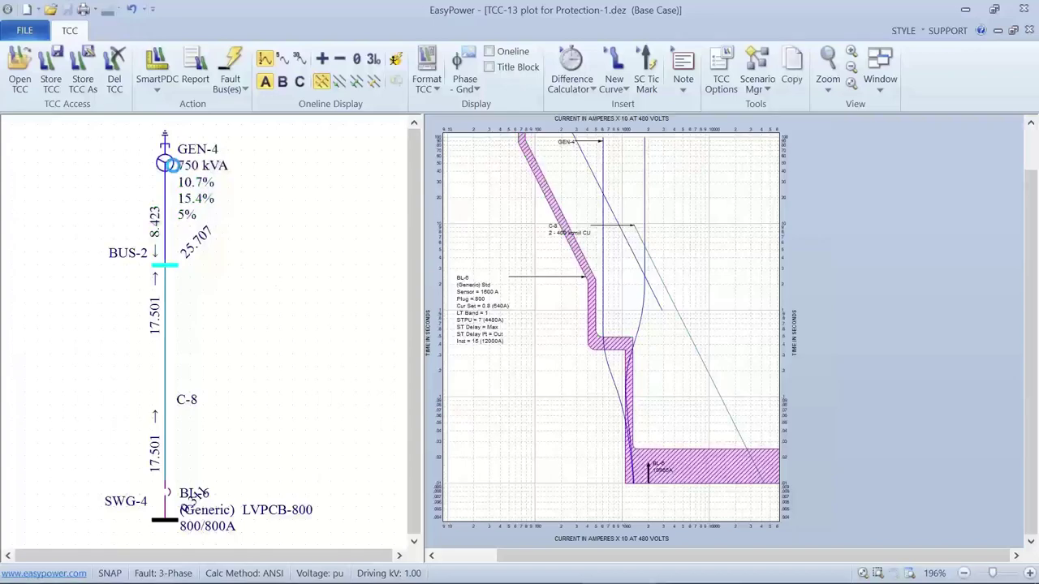
pyautogui.doubleClick(172, 169)
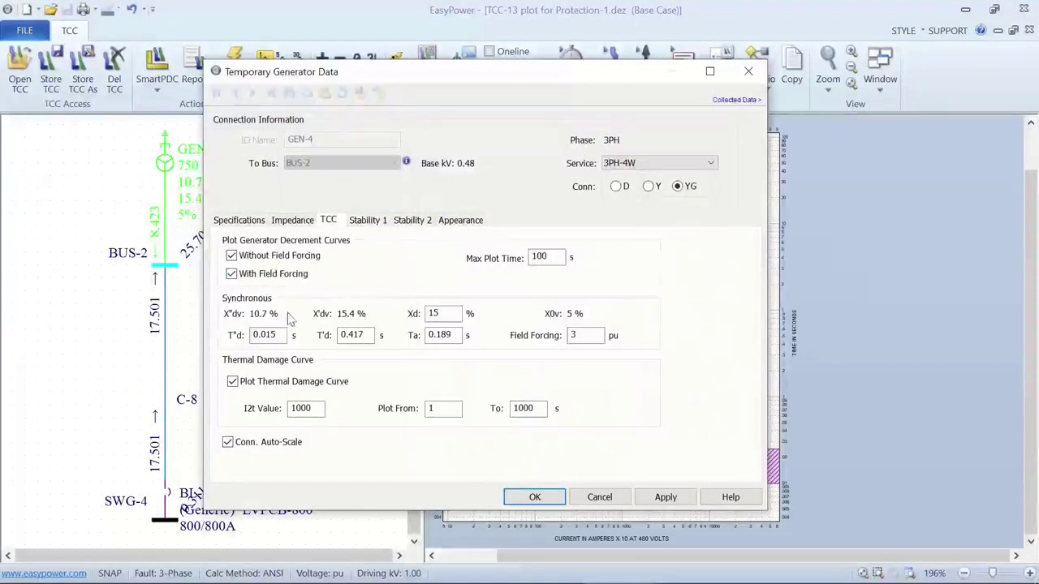
pyautogui.click(520, 499)
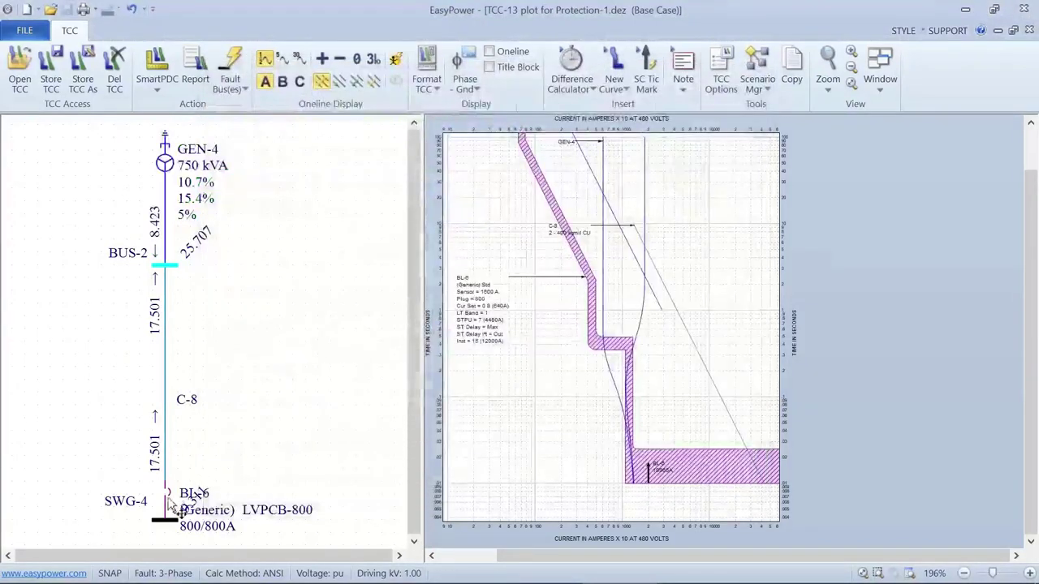
pyautogui.click(172, 502)
# Step: Check BL-6's trip settings, zoom out and pan the TCC plot, and reselect BL-6
pyautogui.doubleClick(172, 507)
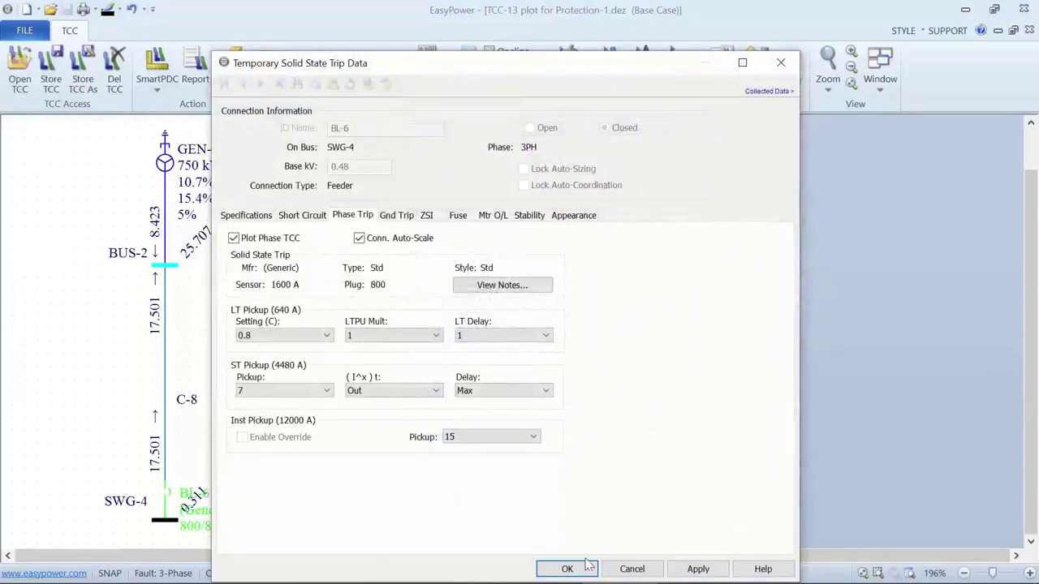
pyautogui.click(694, 568)
pyautogui.click(582, 570)
pyautogui.scroll(-3, 542, 446)
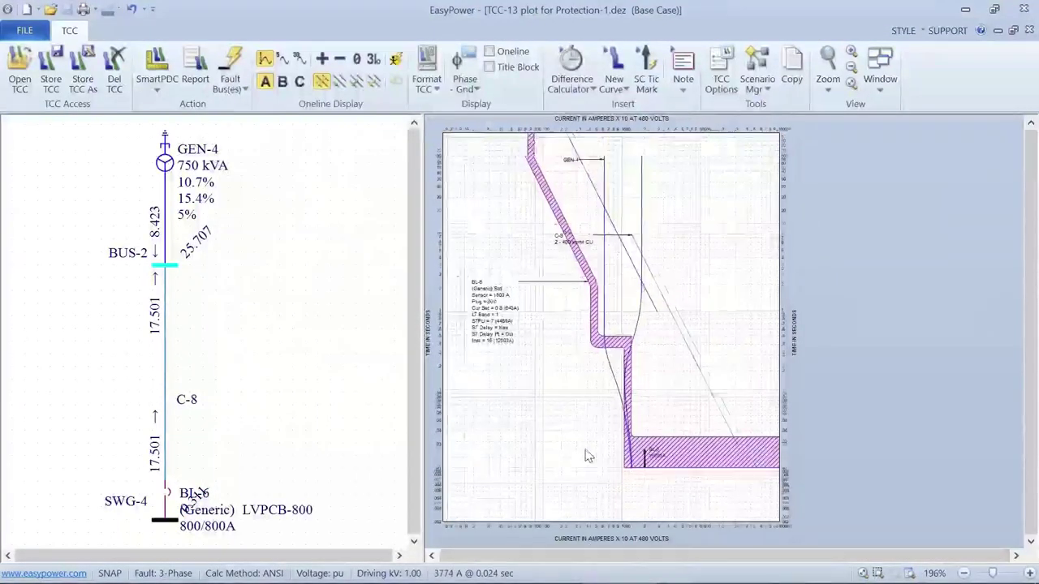
pyautogui.scroll(-2, 542, 445)
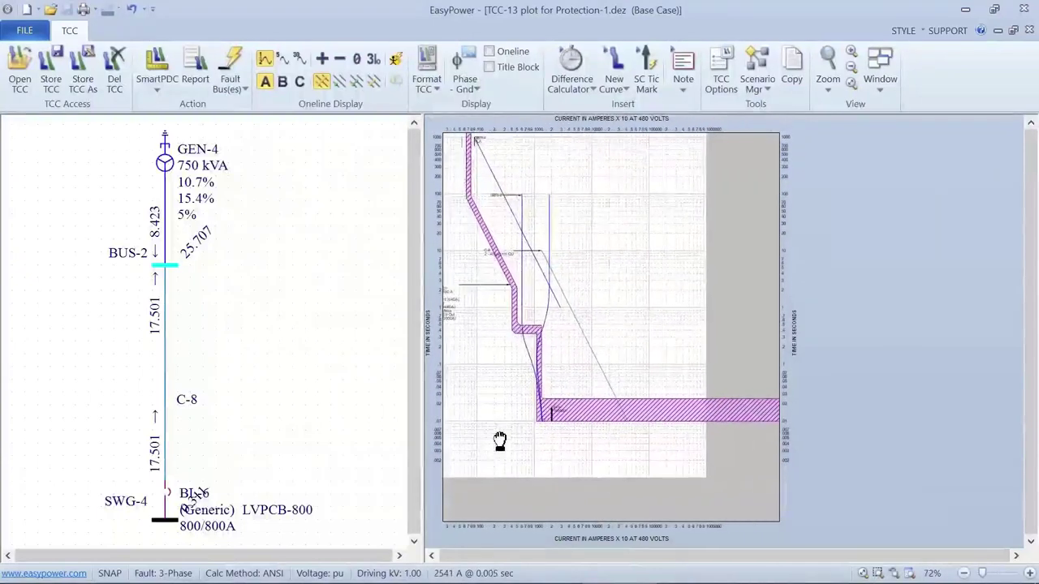
pyautogui.moveTo(542, 445); pyautogui.dragTo(495, 439)
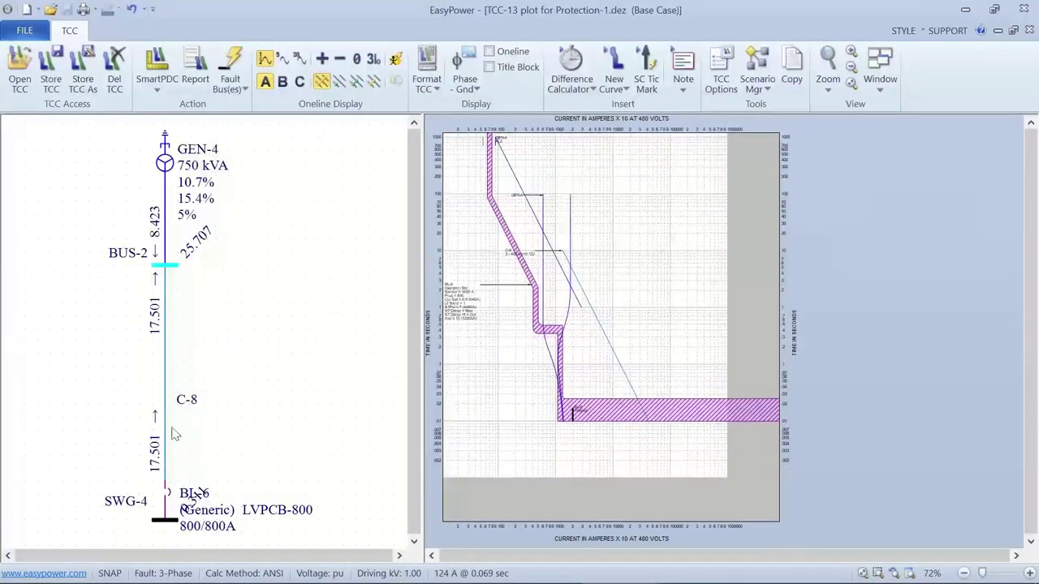
pyautogui.click(166, 492)
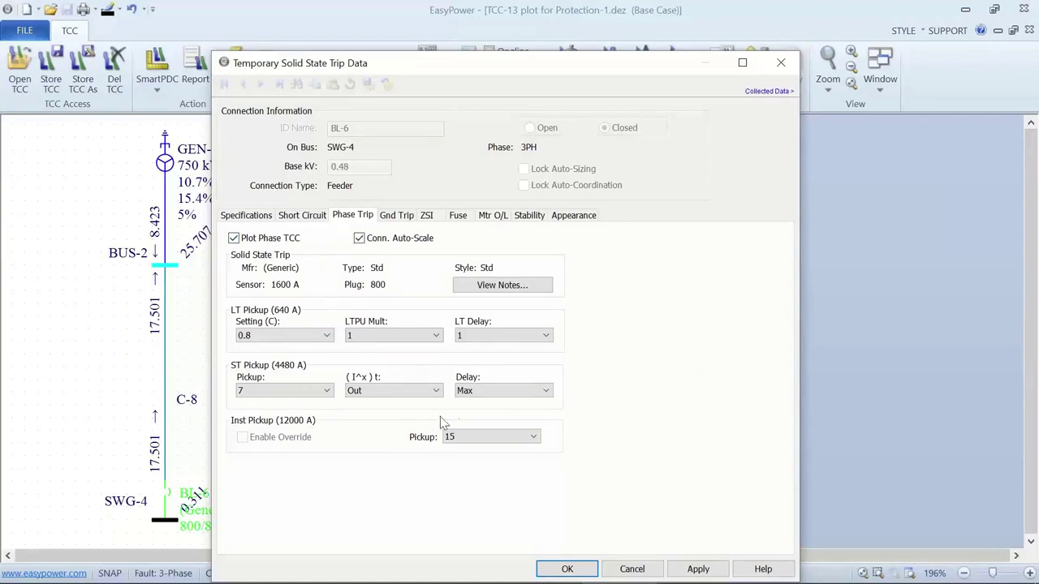
# Step: Change BL-6's sensor to 800 A with an 800 plug
pyautogui.click(266, 217)
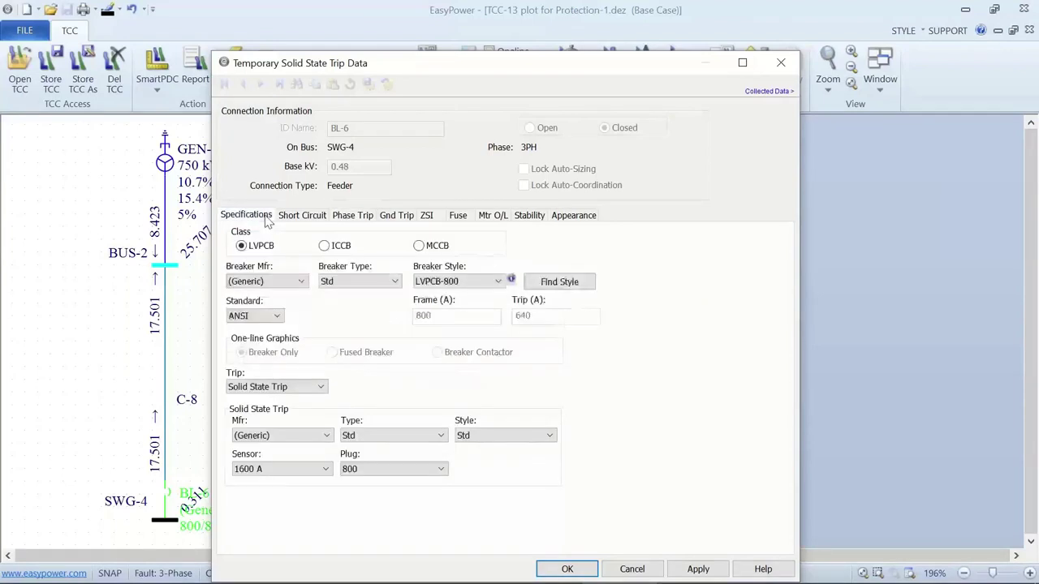
pyautogui.click(280, 470)
pyautogui.click(273, 497)
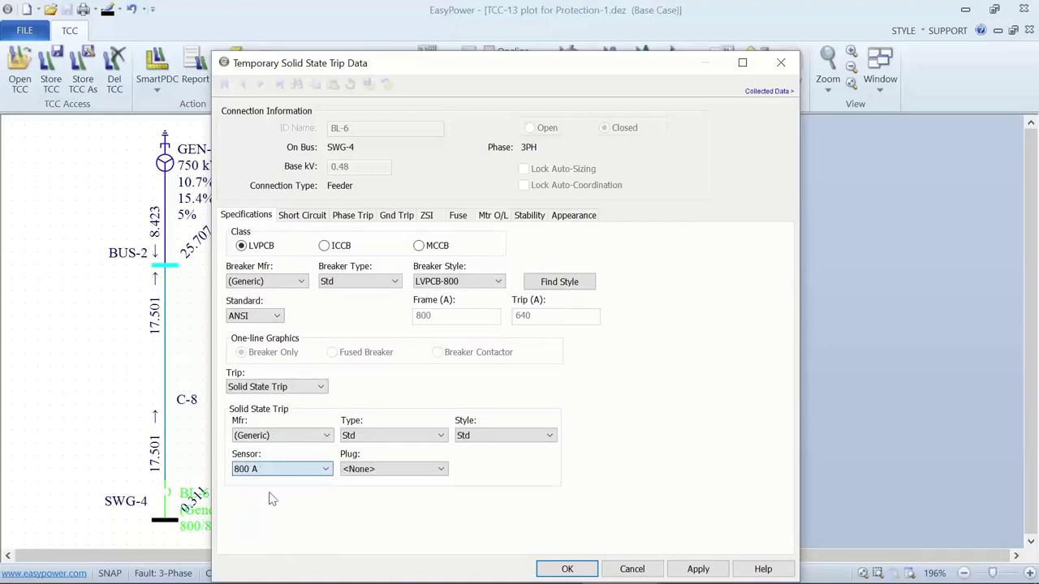
pyautogui.click(382, 473)
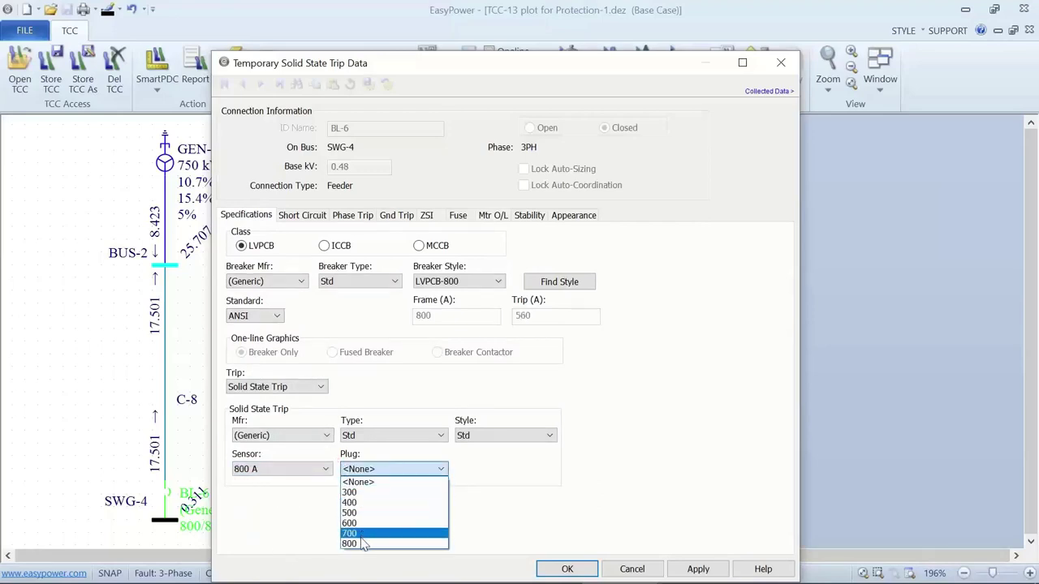
pyautogui.click(363, 544)
# Step: Recalculate BL-6's interrupting rating and apply the new trip settings
pyautogui.click(305, 216)
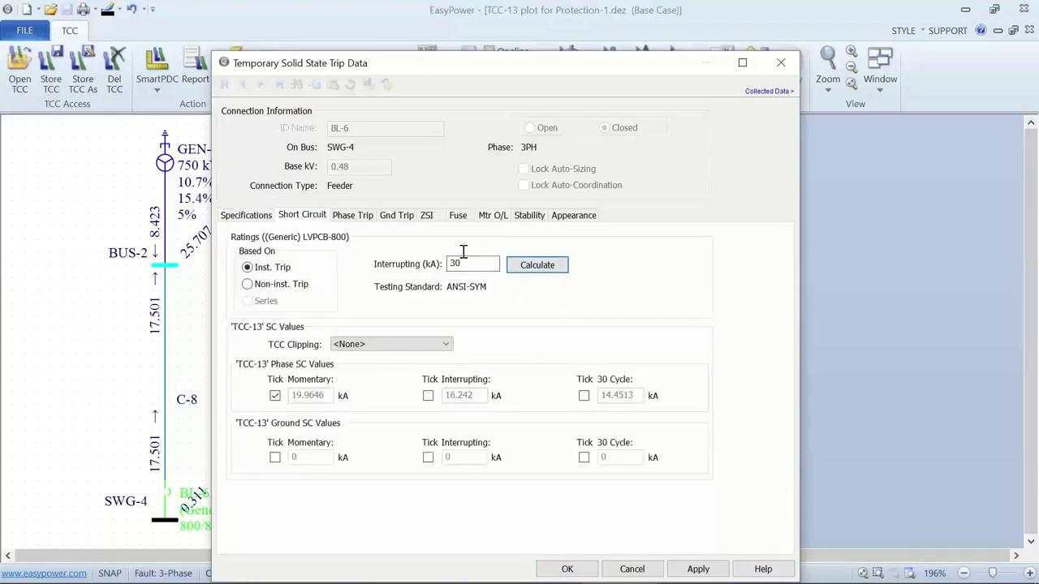
pyautogui.moveTo(459, 263); pyautogui.dragTo(404, 261)
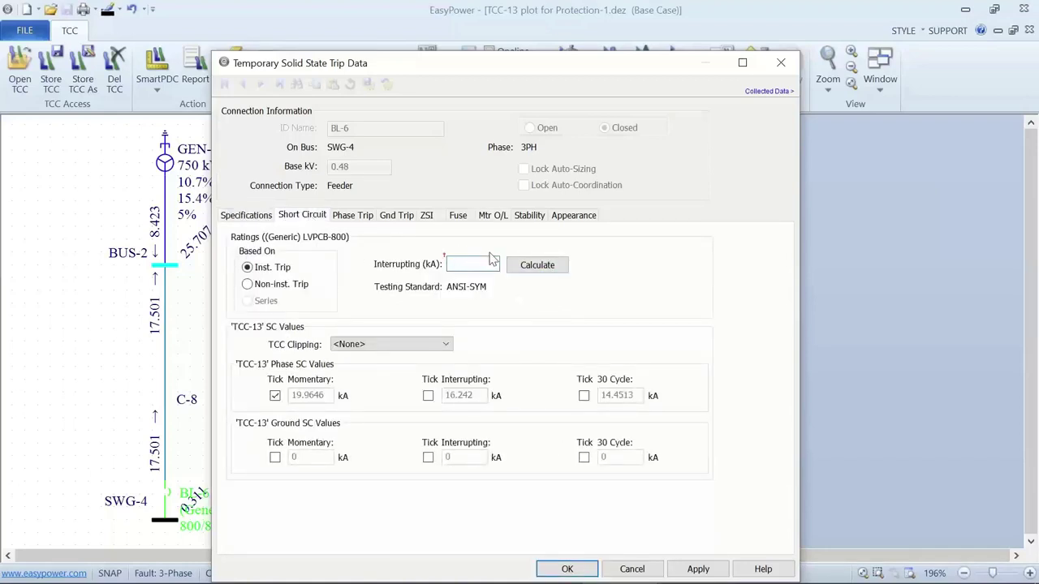
pyautogui.click(513, 273)
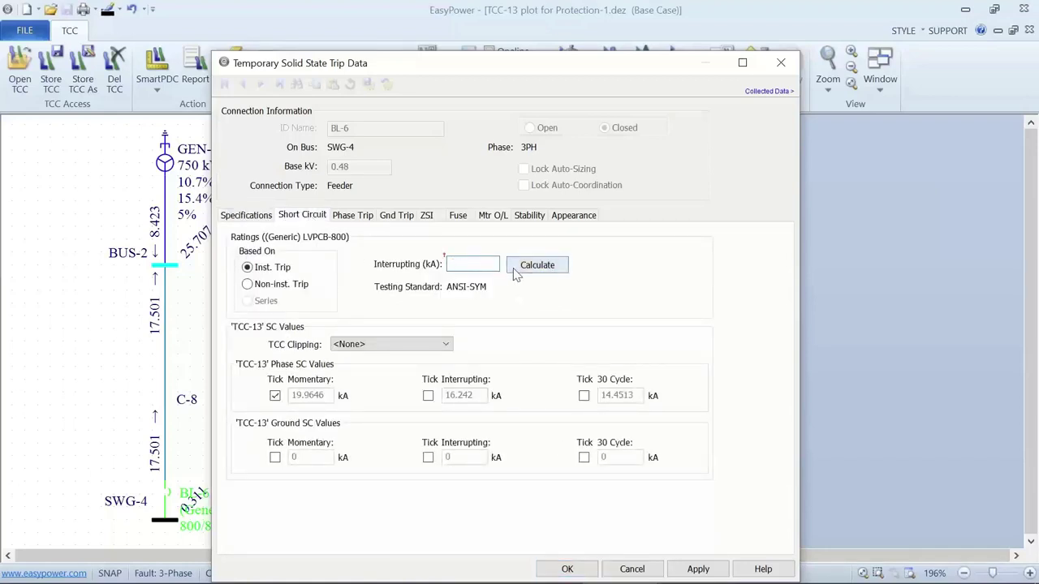
pyautogui.click(362, 216)
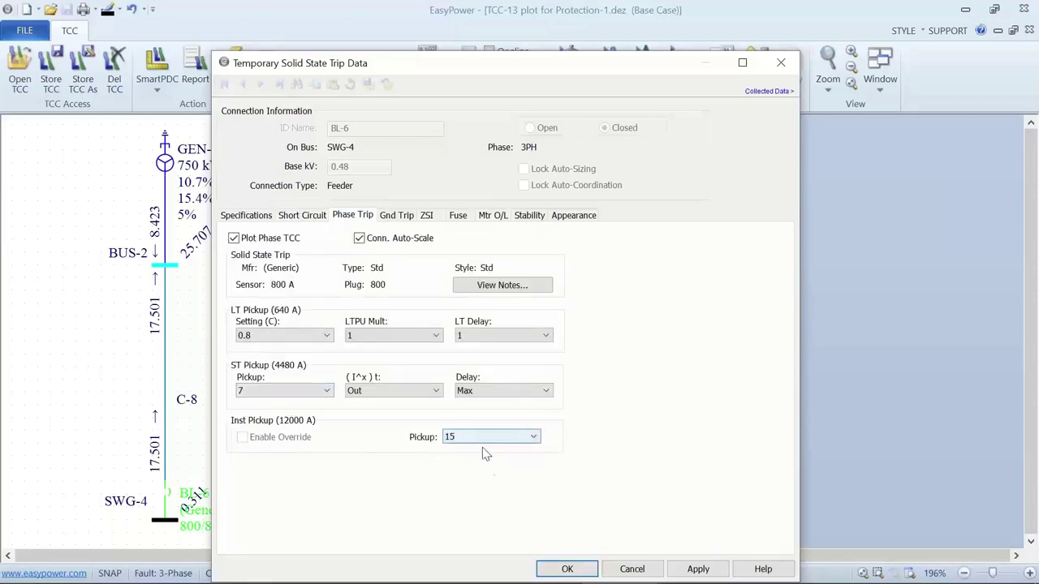
pyautogui.click(696, 569)
pyautogui.click(588, 570)
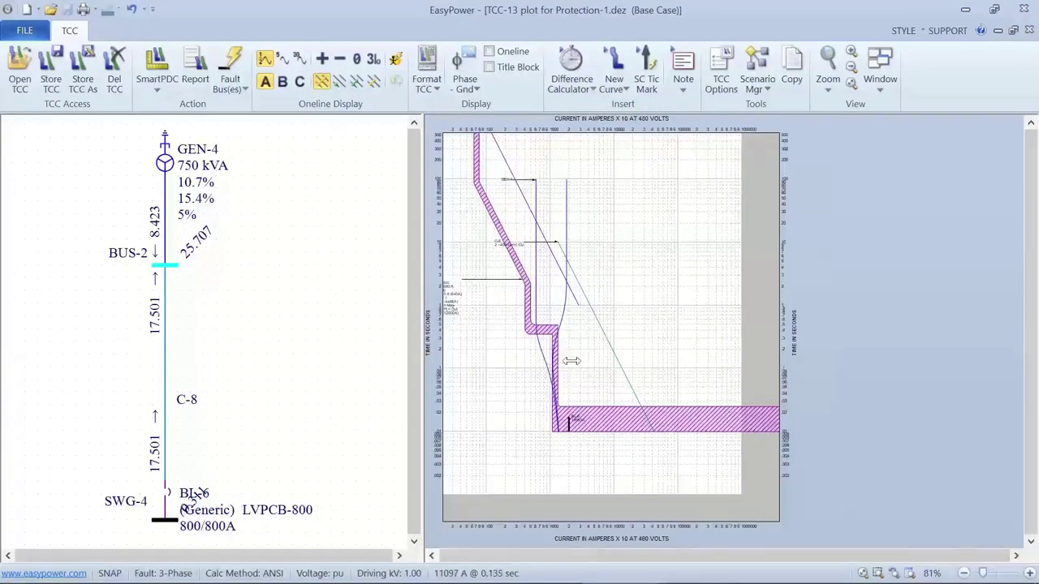
# Step: Zoom in and drag BL-6's instantaneous trip section right to about 19965 A
pyautogui.scroll(1, 513, 359)
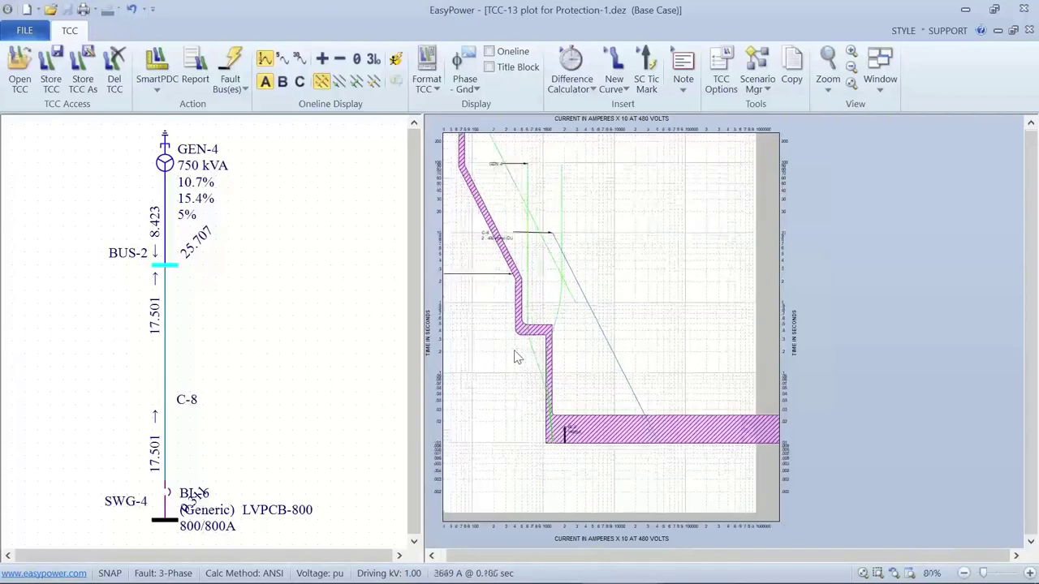
pyautogui.scroll(1, 516, 359)
pyautogui.click(524, 357)
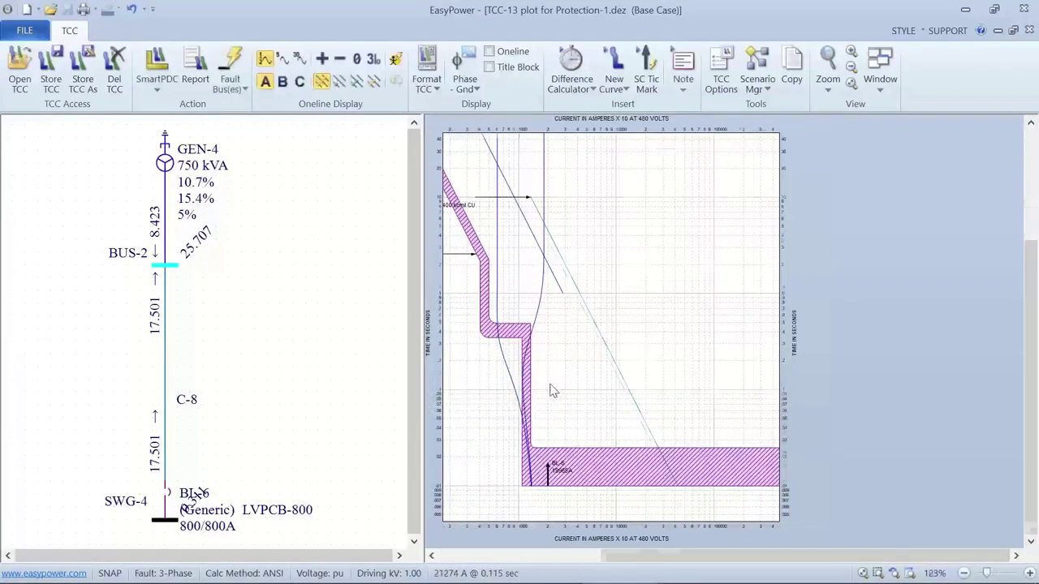
pyautogui.scroll(1, 508, 406)
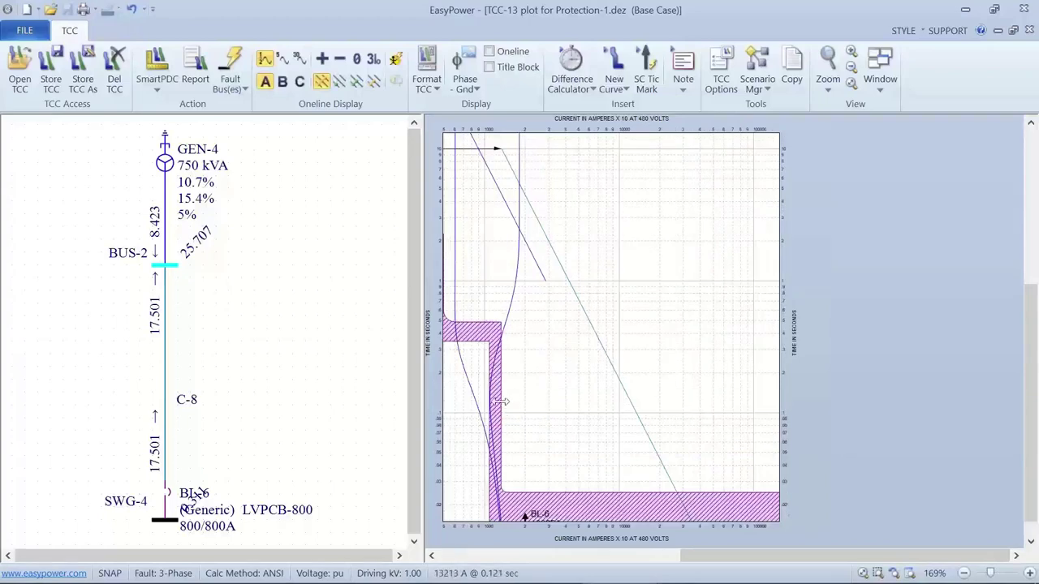
pyautogui.click(496, 401)
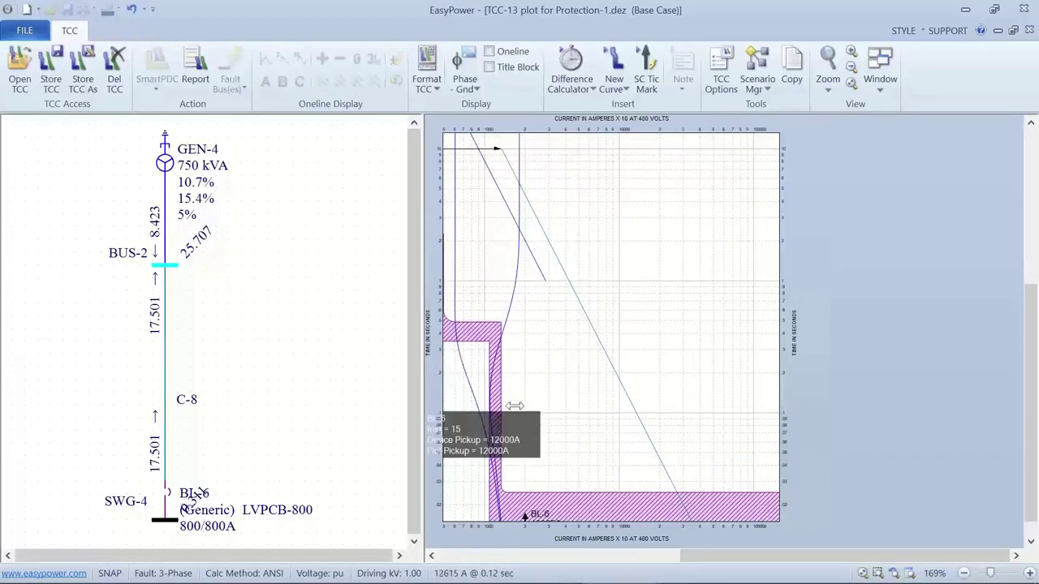
pyautogui.moveTo(515, 406)
pyautogui.mouseDown()
pyautogui.moveTo(558, 395)
pyautogui.moveTo(564, 378)
pyautogui.mouseUp()
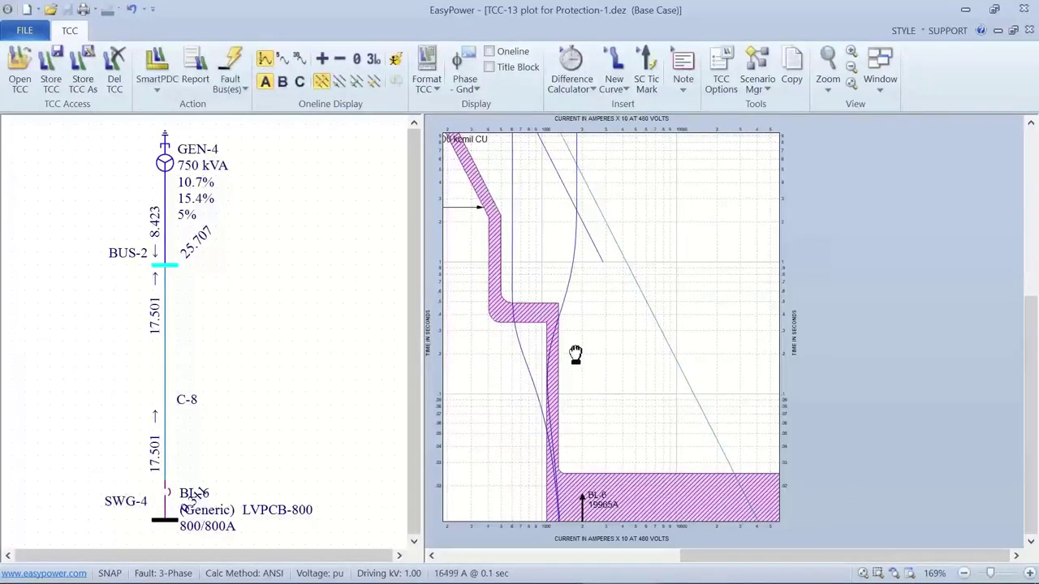
# Step: Zoom back out, pan away the grey margin, and select breaker BL-6 on the one-line
pyautogui.scroll(-3, 568, 341)
pyautogui.scroll(-1, 601, 396)
pyautogui.scroll(-1, 568, 397)
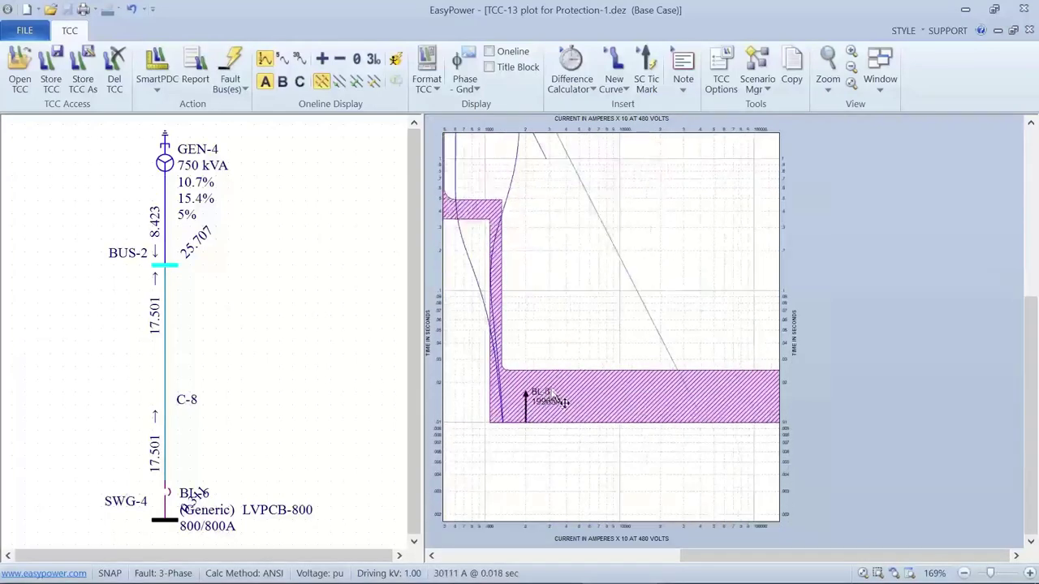
pyautogui.scroll(-1, 566, 403)
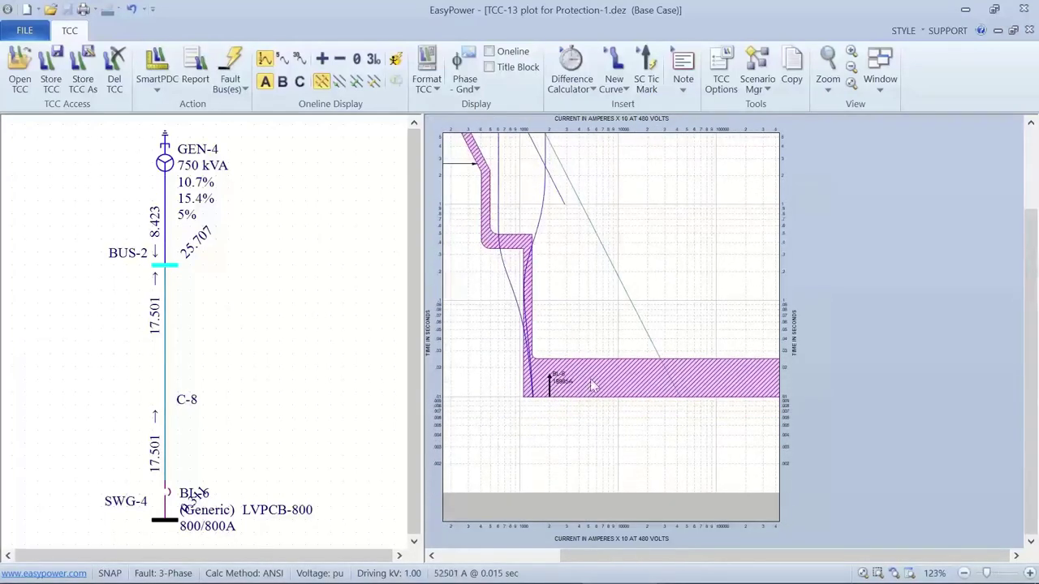
pyautogui.moveTo(570, 321); pyautogui.dragTo(553, 329)
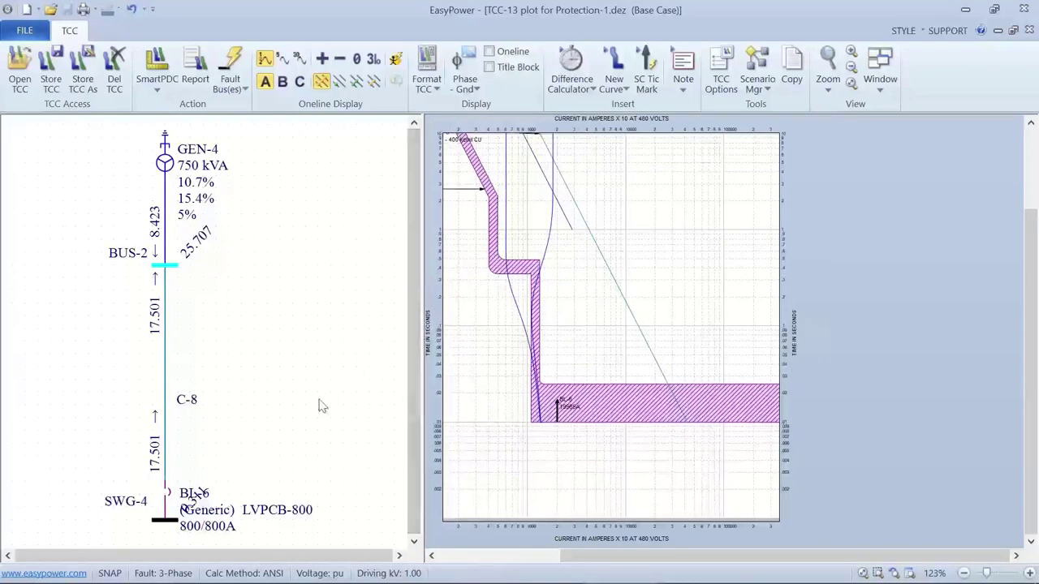
pyautogui.scroll(3, 172, 487)
pyautogui.click(171, 495)
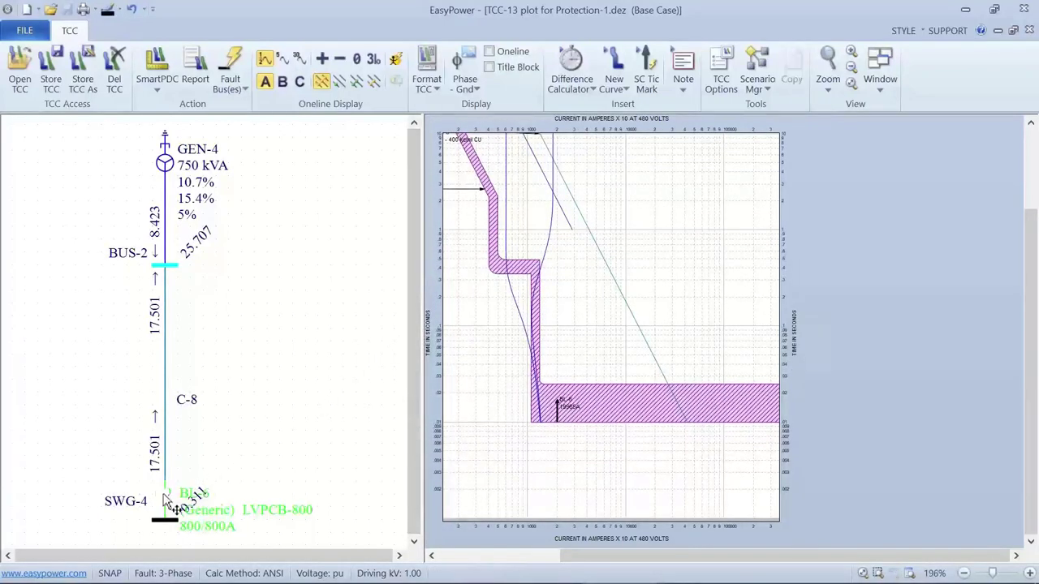
# Step: Set BL-6's TCC Clipping to Use Momentary Current on its Short Circuit tab
pyautogui.doubleClick(166, 490)
pyautogui.click(304, 216)
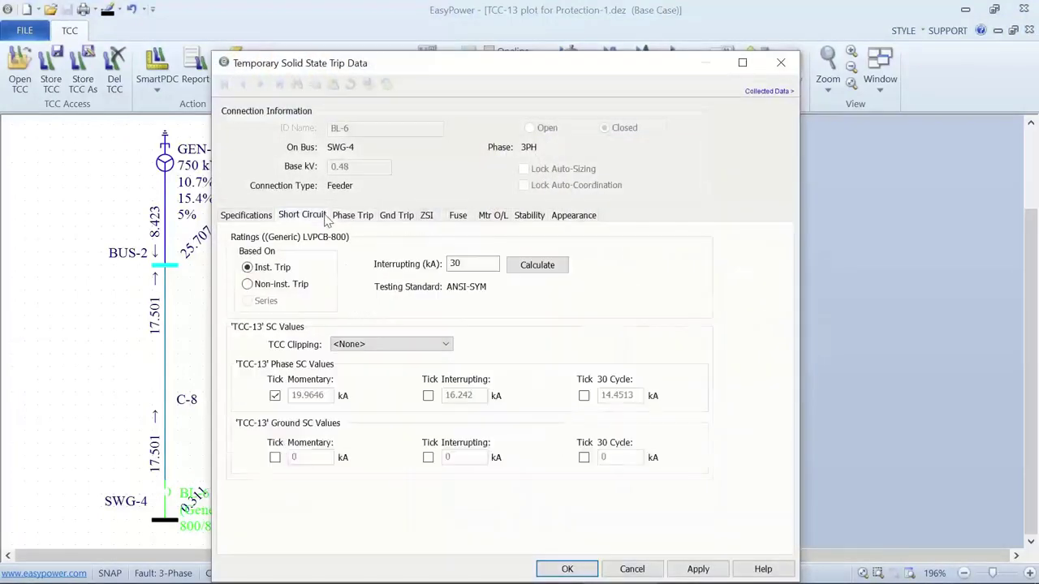
pyautogui.click(445, 345)
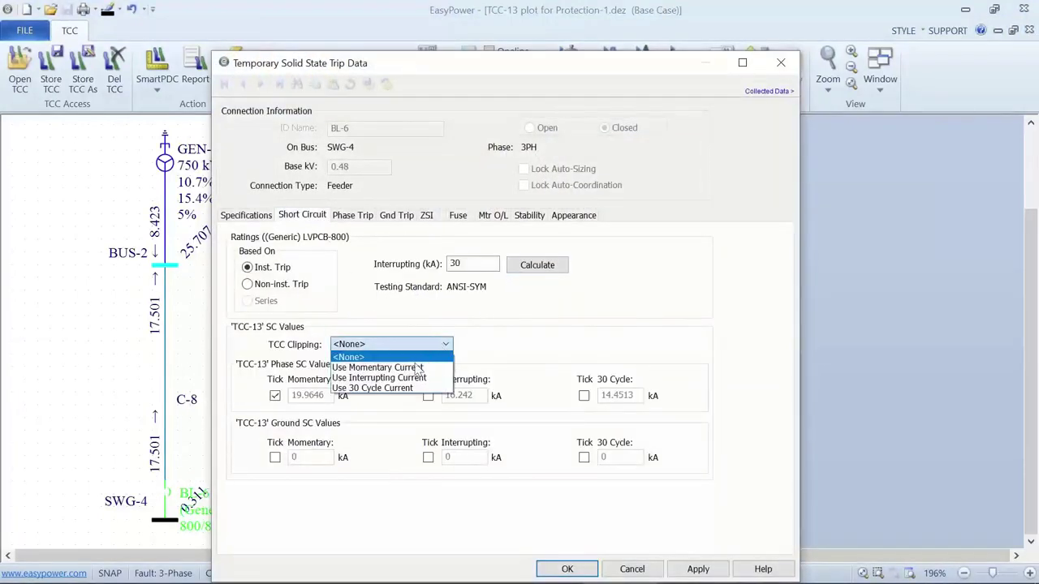
pyautogui.click(414, 365)
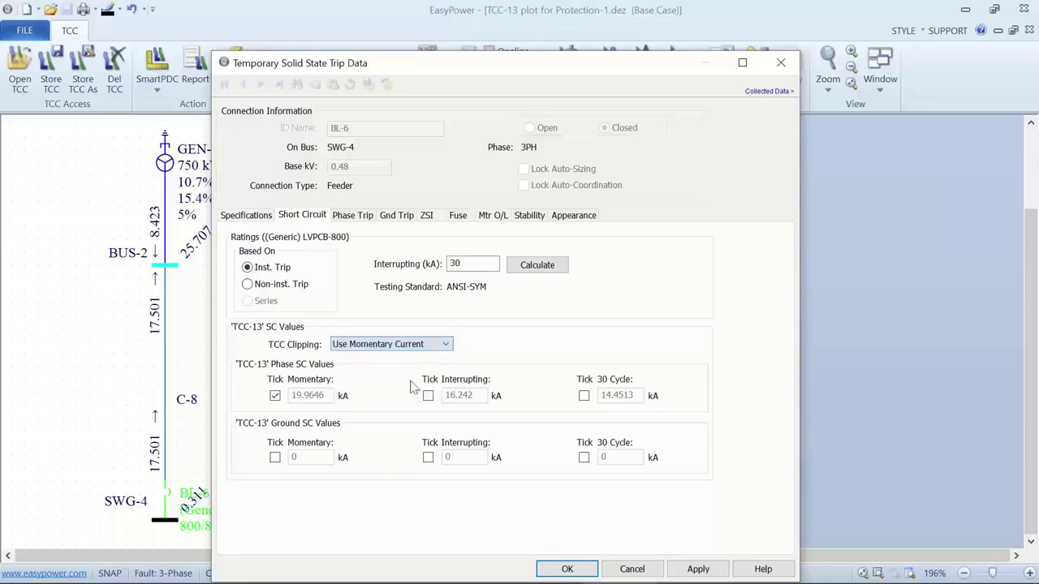
pyautogui.click(568, 569)
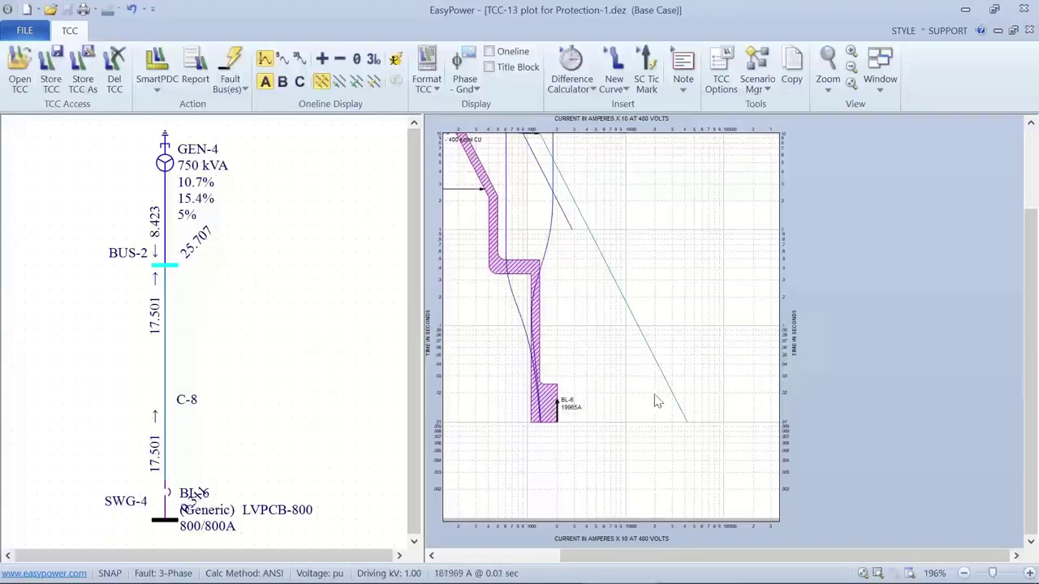
# Step: Zoom the TCC-13 plot out to 100%
pyautogui.scroll(-1, 491, 275)
pyautogui.scroll(-1, 501, 325)
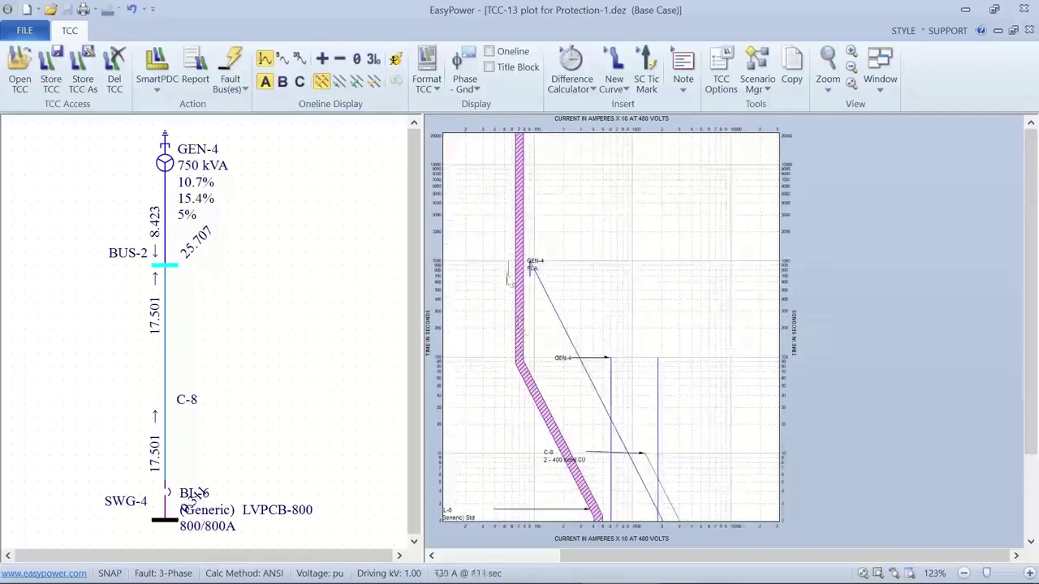
pyautogui.scroll(-1, 513, 311)
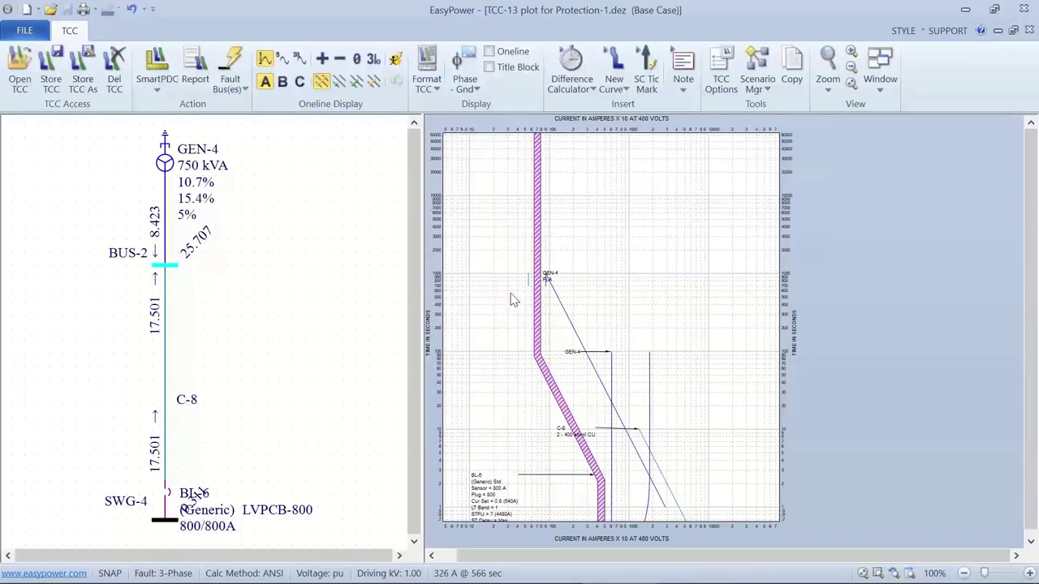
pyautogui.press('alt')
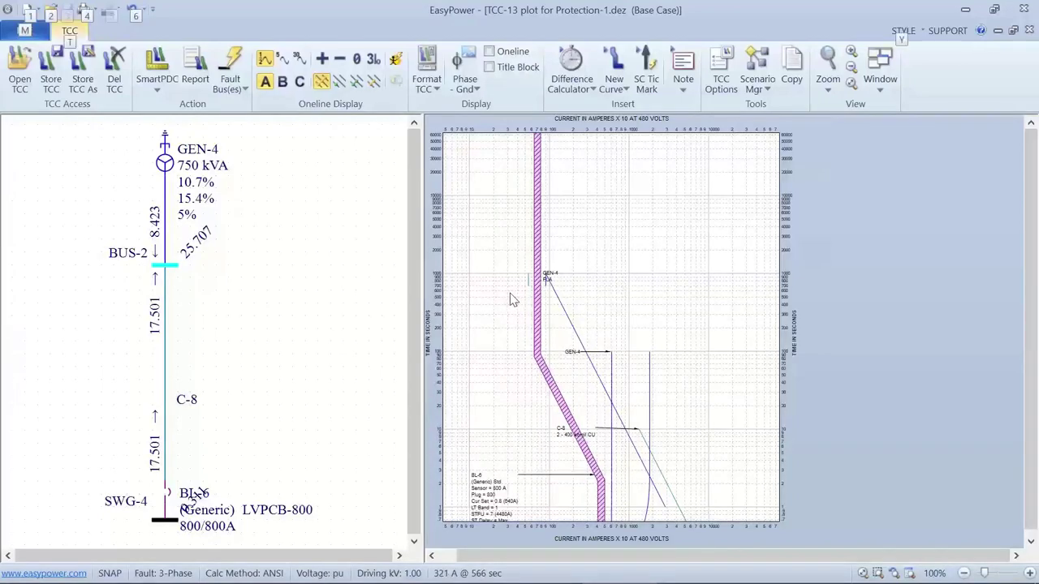
pyautogui.hotkey('alt', 'Tab')
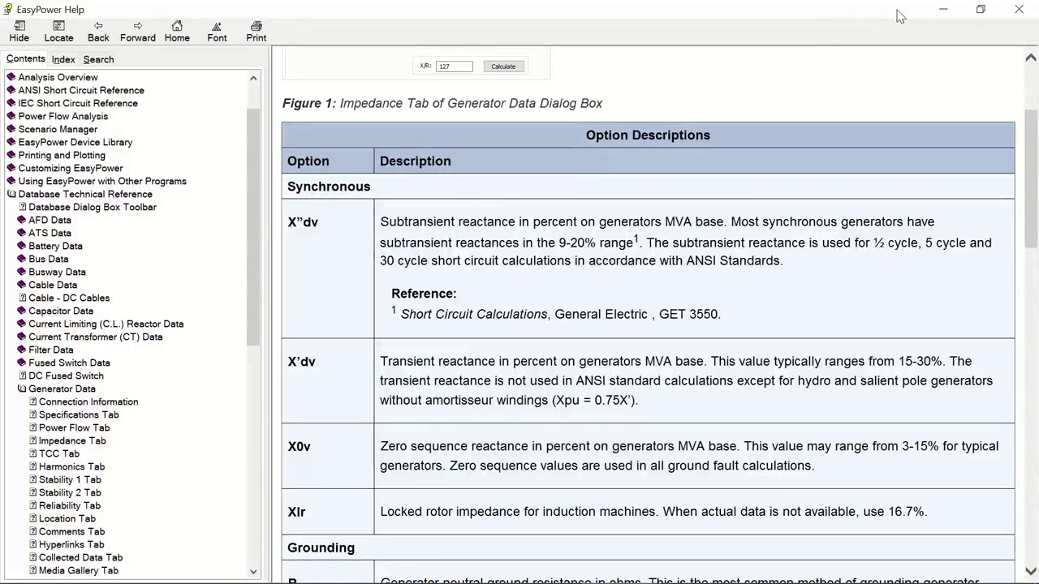
pyautogui.click(943, 9)
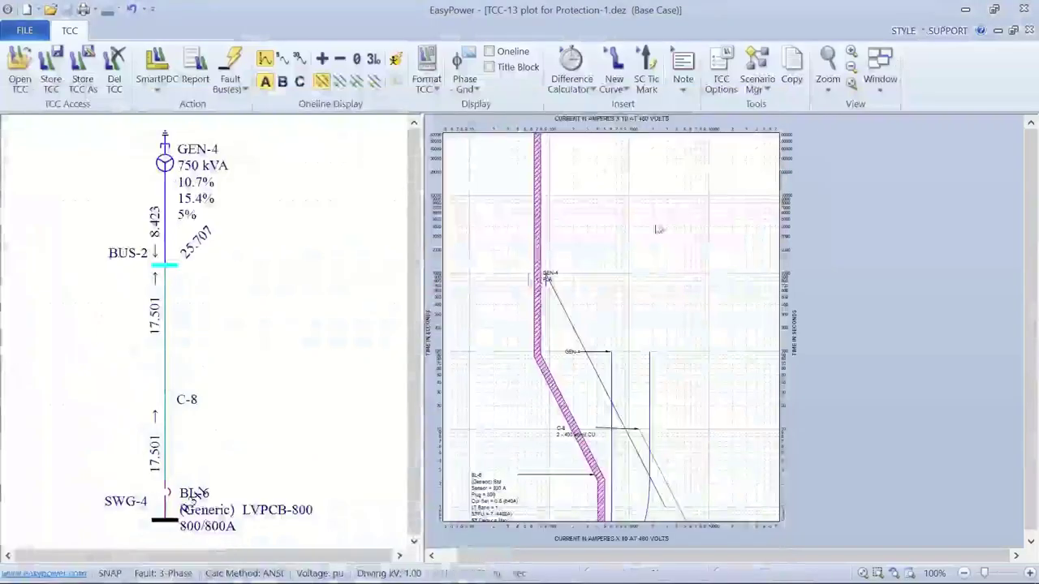
# Step: Close TCC-13 without storing plot changes, then enter Database Edit keeping the temporary changes
pyautogui.click(43, 32)
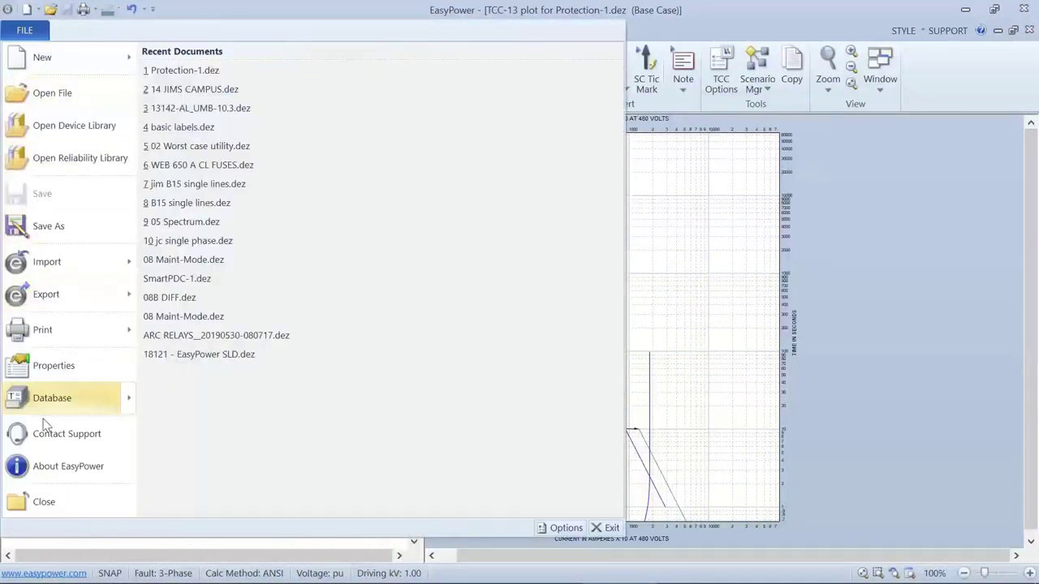
pyautogui.click(44, 500)
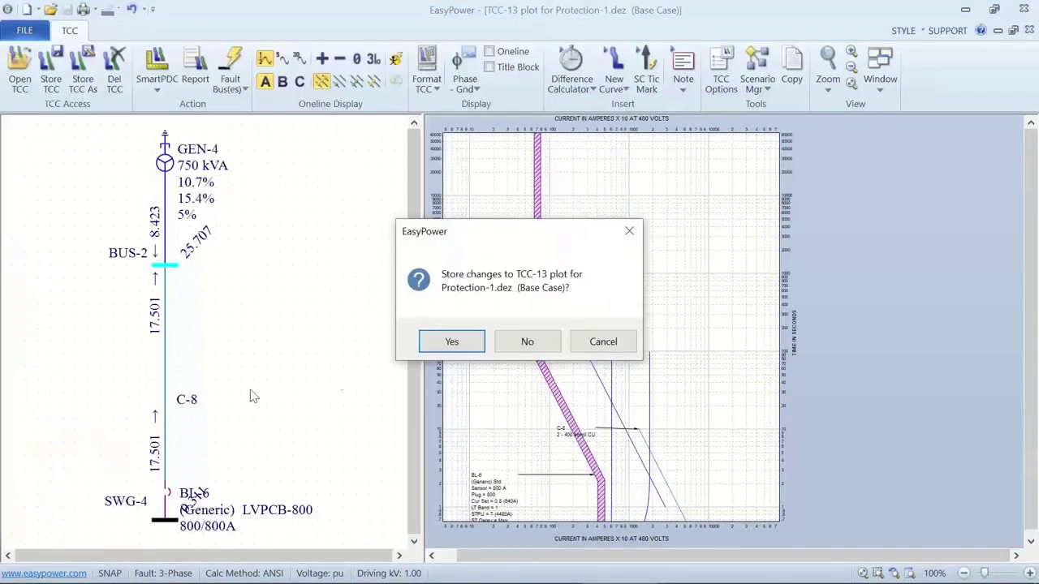
pyautogui.click(498, 343)
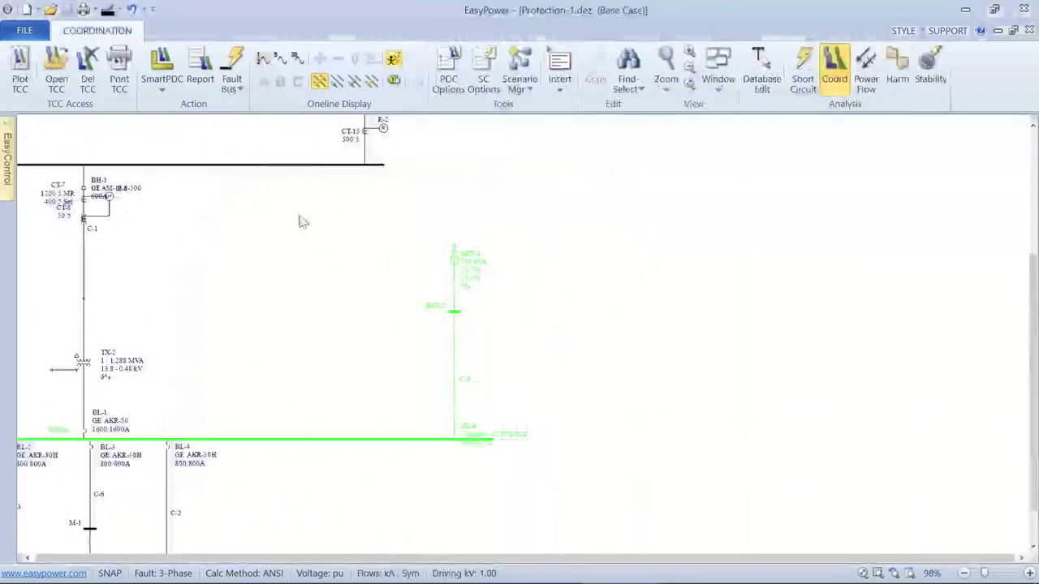
pyautogui.click(765, 79)
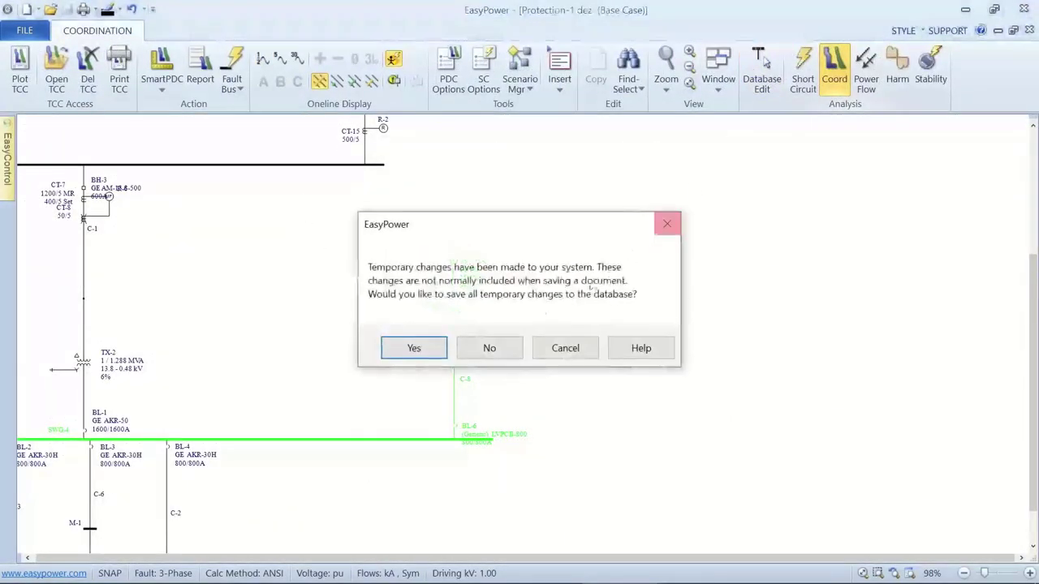
pyautogui.click(435, 346)
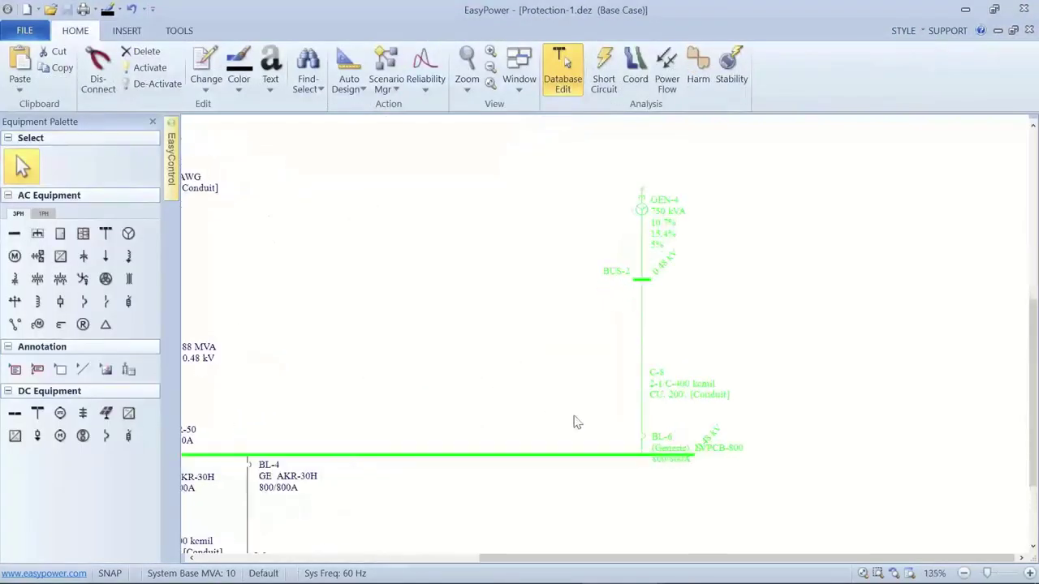
# Step: Review GEN-4's Impedance and TCC tabs in Generator Data, then open its Help topic
pyautogui.doubleClick(641, 210)
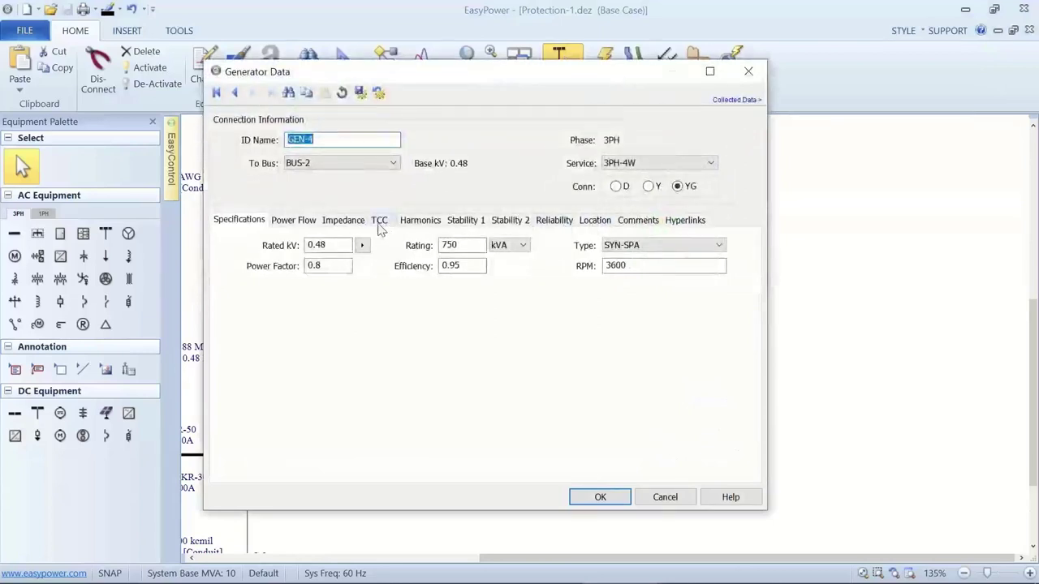
pyautogui.click(365, 226)
pyautogui.click(373, 223)
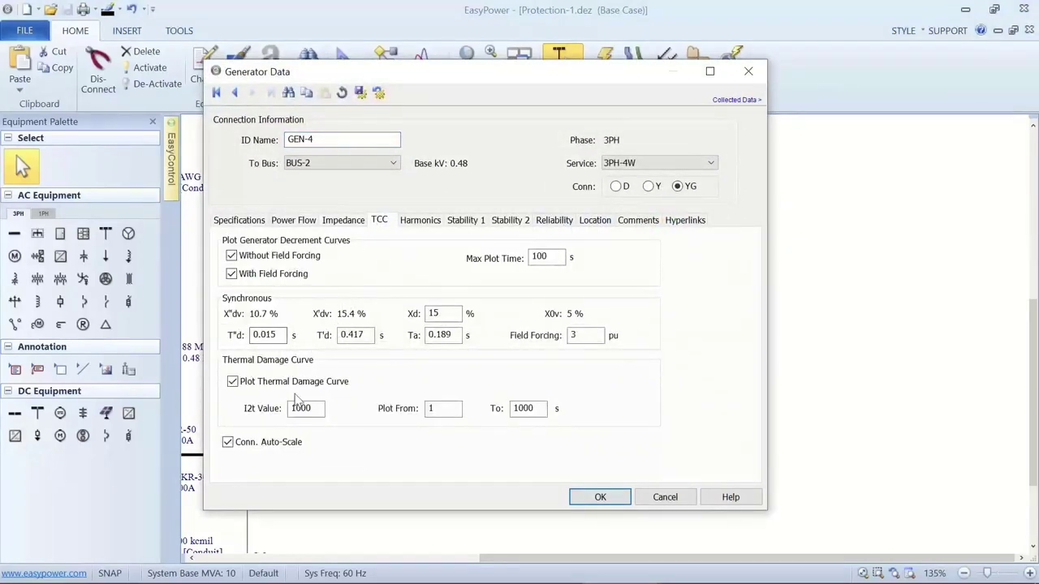
pyautogui.click(730, 498)
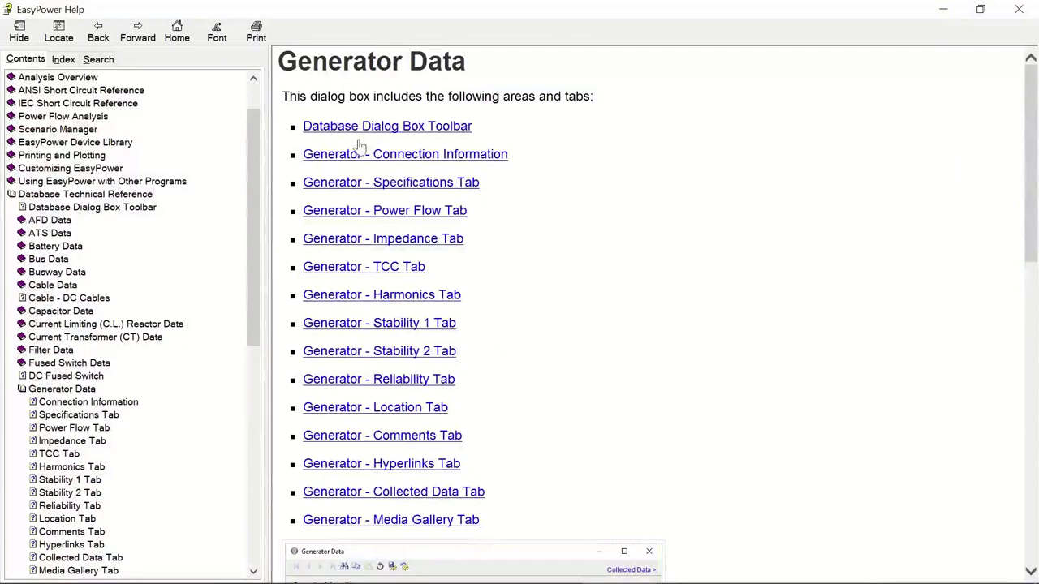
# Step: Read the generator TCC help covering field forcing, thermal damage and auto-scaling
pyautogui.click(334, 269)
pyautogui.scroll(-3, 554, 284)
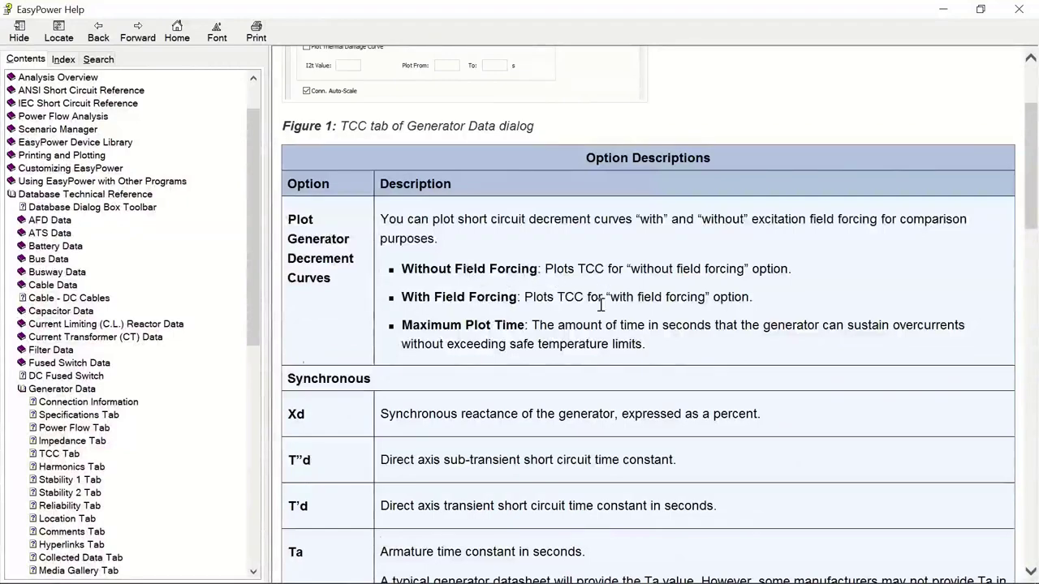
pyautogui.scroll(-3, 600, 304)
pyautogui.scroll(-3, 569, 304)
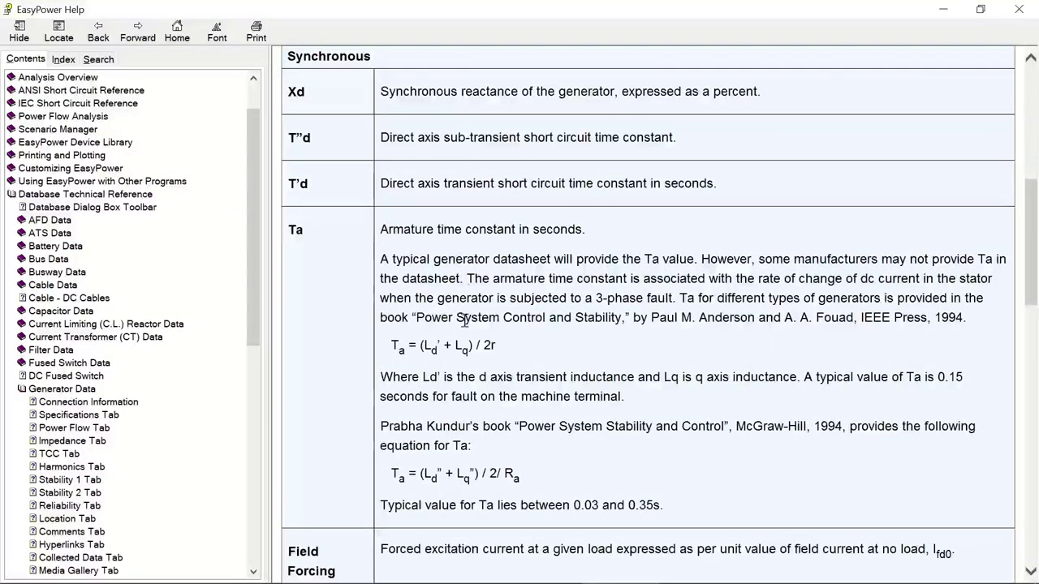
pyautogui.scroll(-2, 465, 321)
pyautogui.scroll(-2, 467, 325)
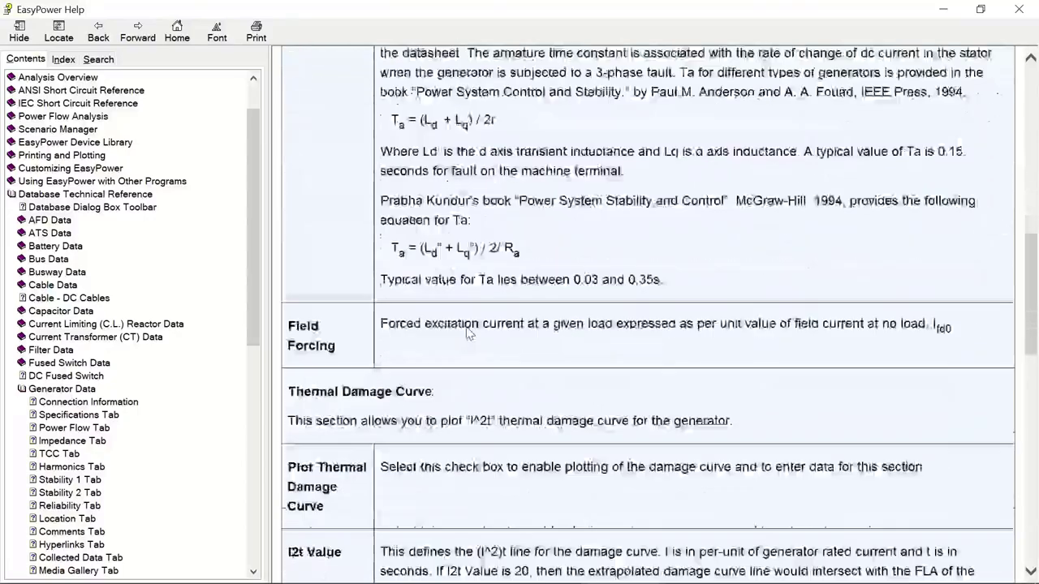
pyautogui.scroll(-3, 468, 331)
pyautogui.scroll(-2, 468, 331)
pyautogui.scroll(-3, 467, 330)
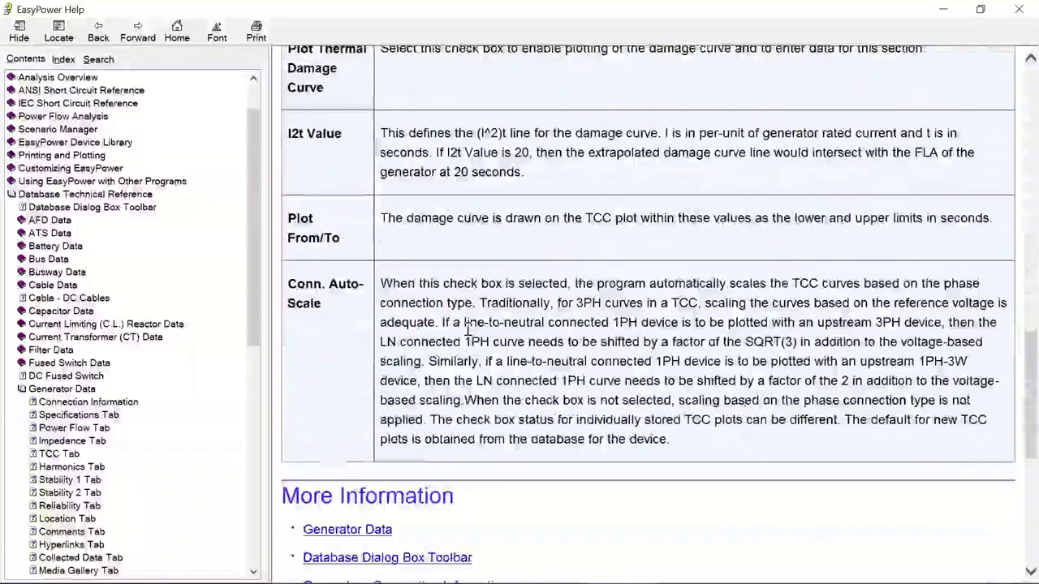
pyautogui.scroll(-2, 468, 331)
pyautogui.scroll(-2, 467, 331)
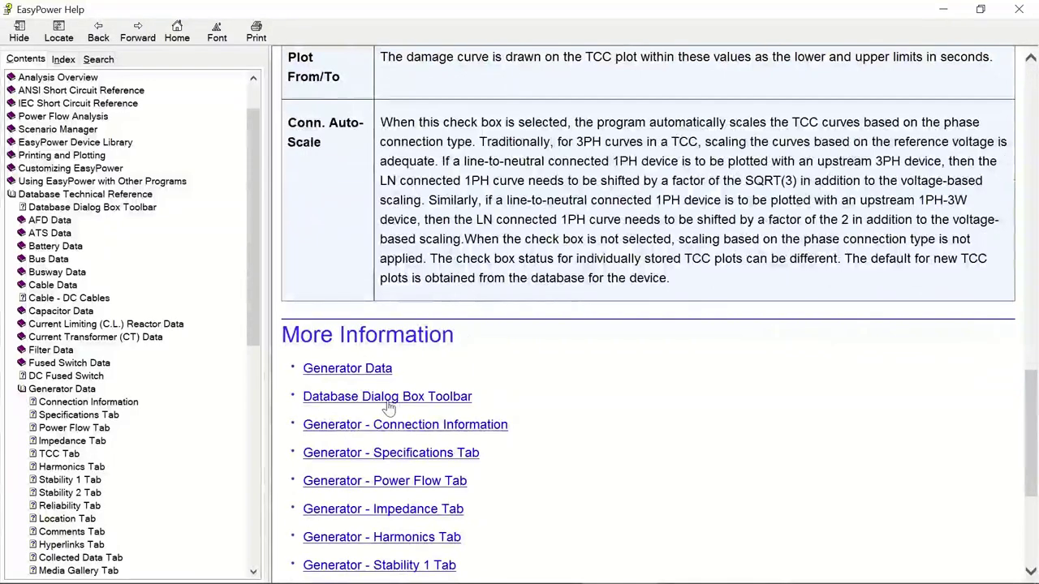
pyautogui.scroll(5, 503, 252)
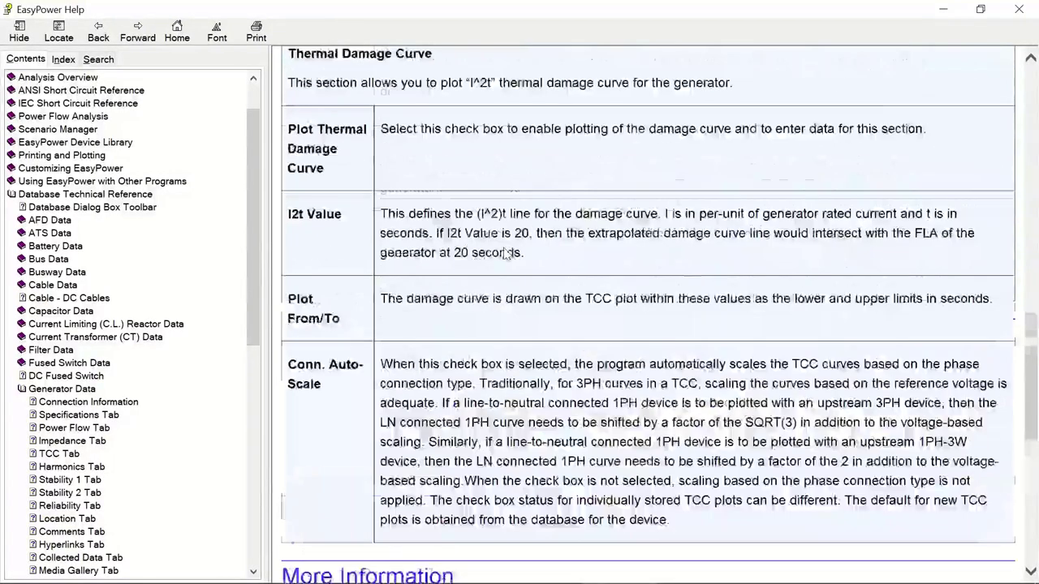
pyautogui.click(941, 10)
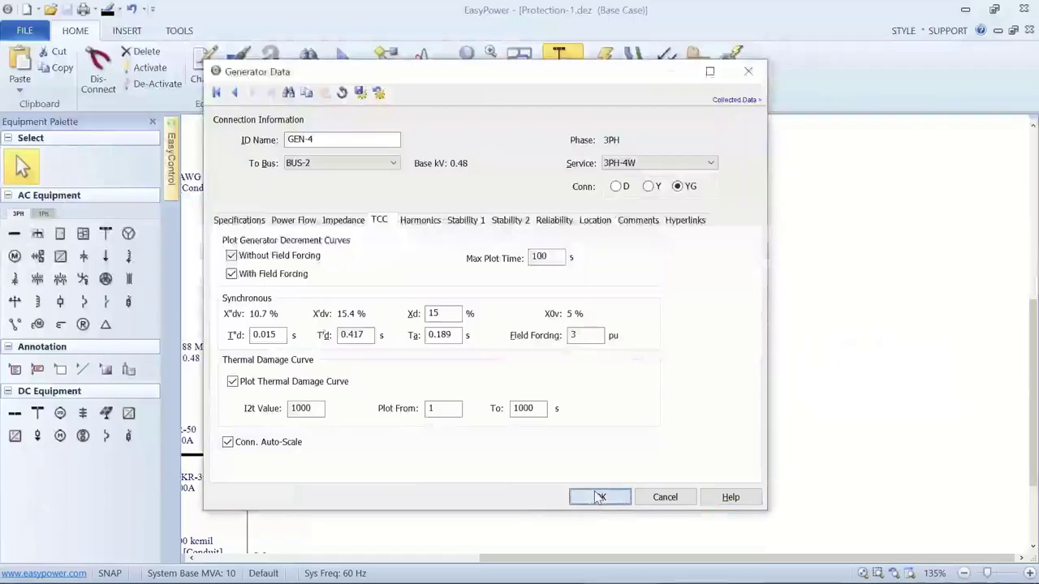
# Step: Close GEN-4's Generator Data and zoom and pan the one-line to show the wider system
pyautogui.click(599, 497)
pyautogui.scroll(-2, 532, 350)
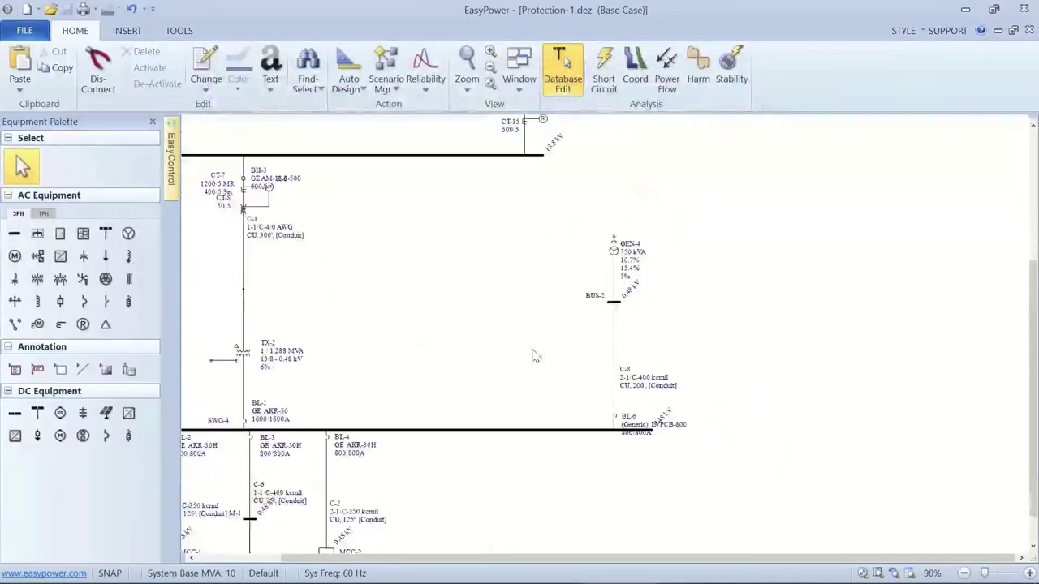
pyautogui.moveTo(479, 306)
pyautogui.mouseDown()
pyautogui.moveTo(524, 359)
pyautogui.moveTo(544, 366)
pyautogui.mouseUp()
pyautogui.scroll(-1, 520, 332)
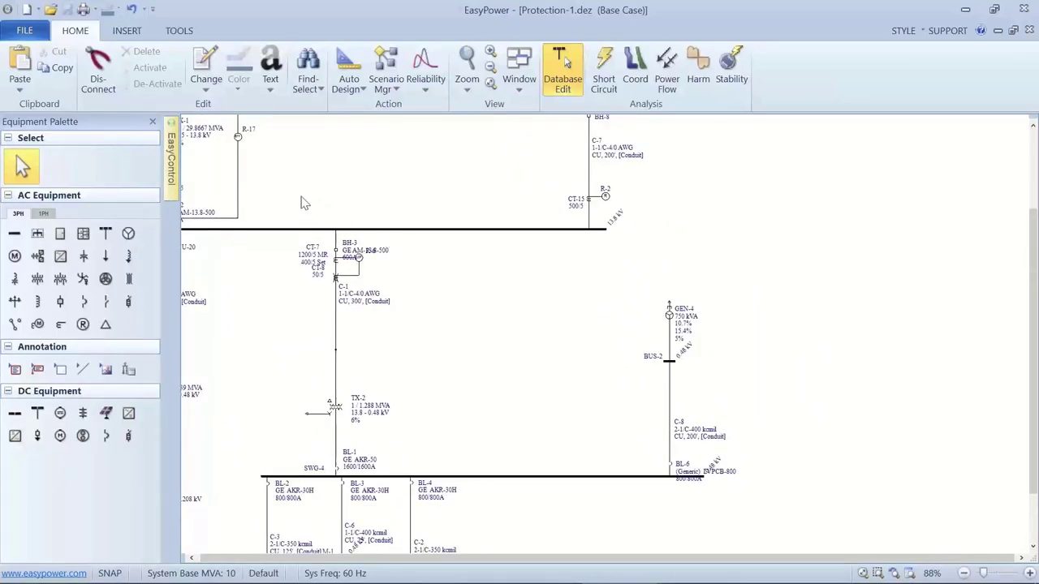
pyautogui.moveTo(313, 248); pyautogui.dragTo(547, 278)
pyautogui.scroll(-2, 522, 279)
# Step: Box-select the TX-1 to PNL-2 feeder branch and open stored plot TCC-14 in Coordination
pyautogui.moveTo(385, 123)
pyautogui.mouseDown()
pyautogui.moveTo(474, 153)
pyautogui.moveTo(501, 528)
pyautogui.mouseUp()
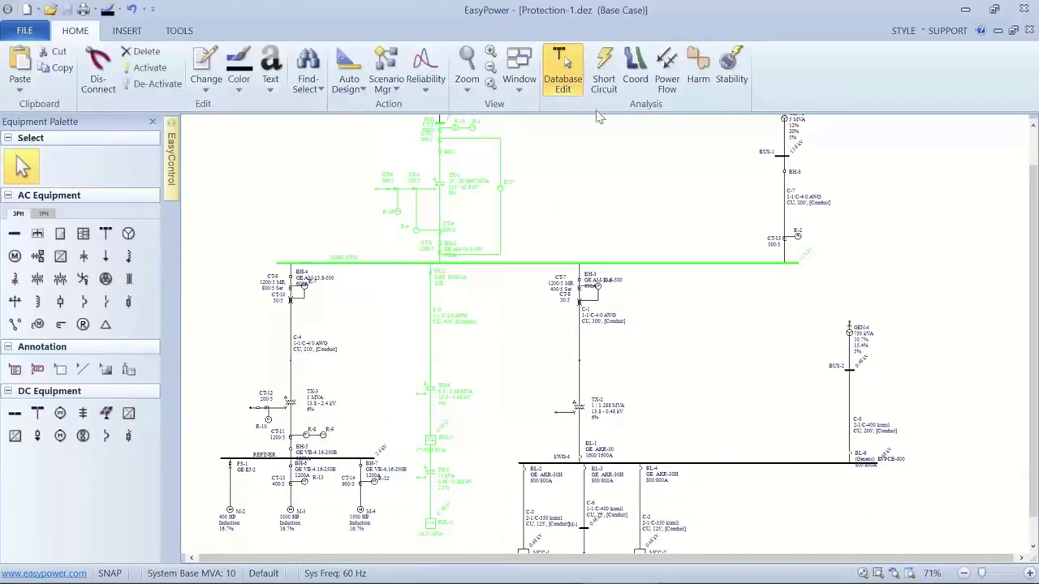
pyautogui.click(628, 72)
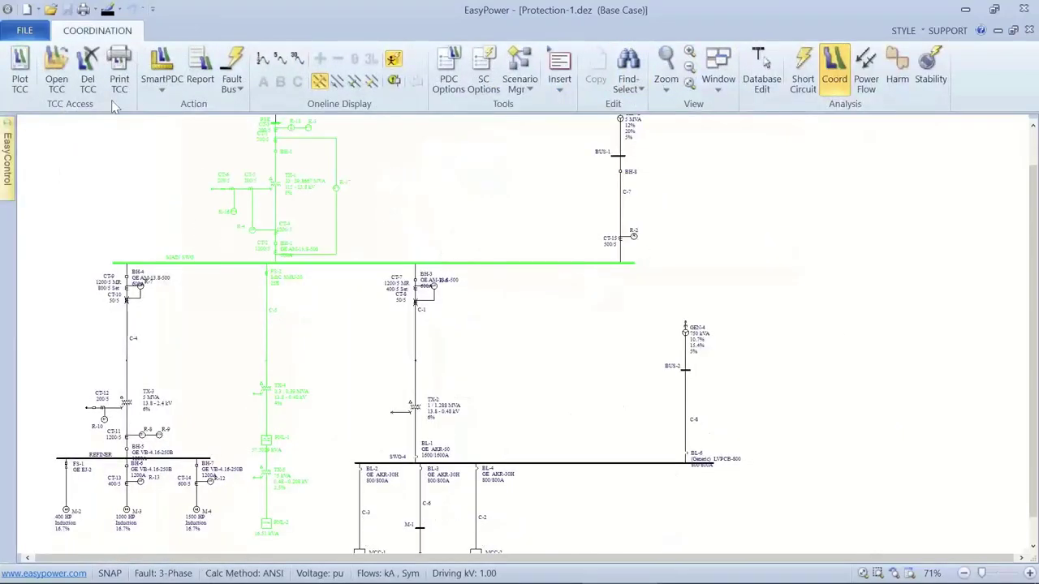
pyautogui.click(20, 69)
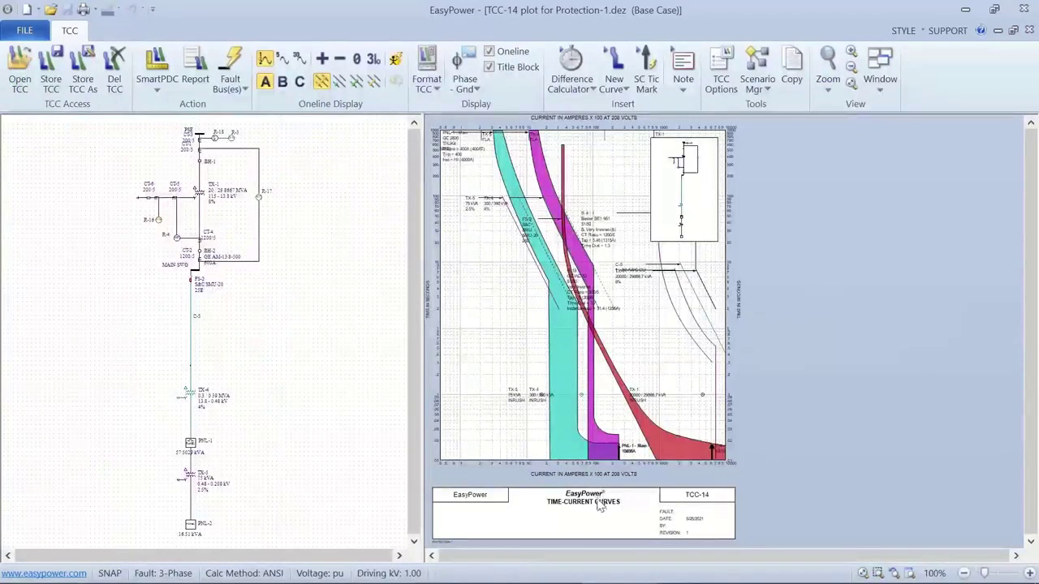
# Step: Hide the Oneline inset and Title Block, then try PNL-1 as the scaling reference
pyautogui.click(490, 68)
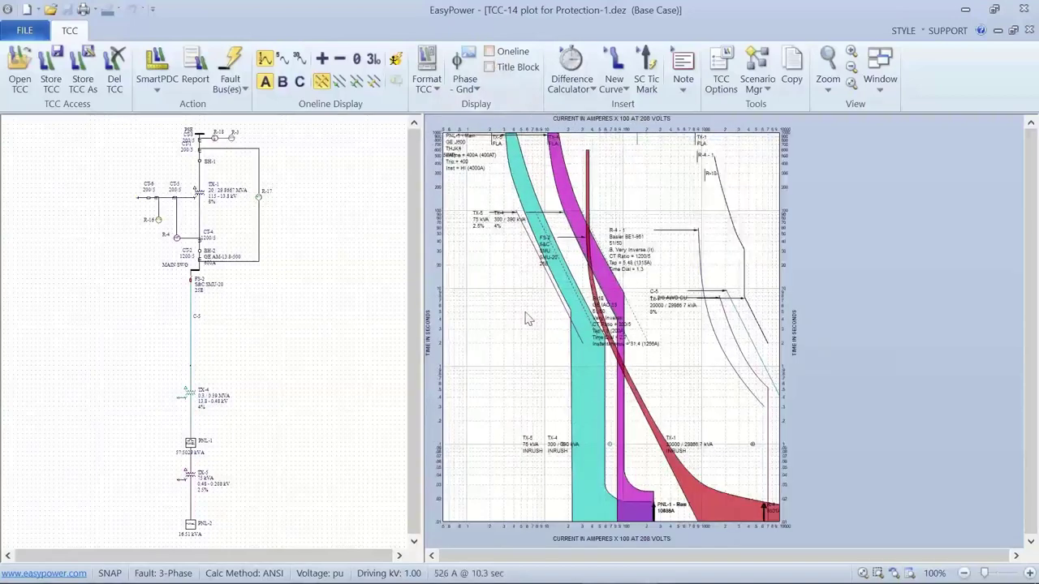
pyautogui.moveTo(522, 323); pyautogui.dragTo(512, 295)
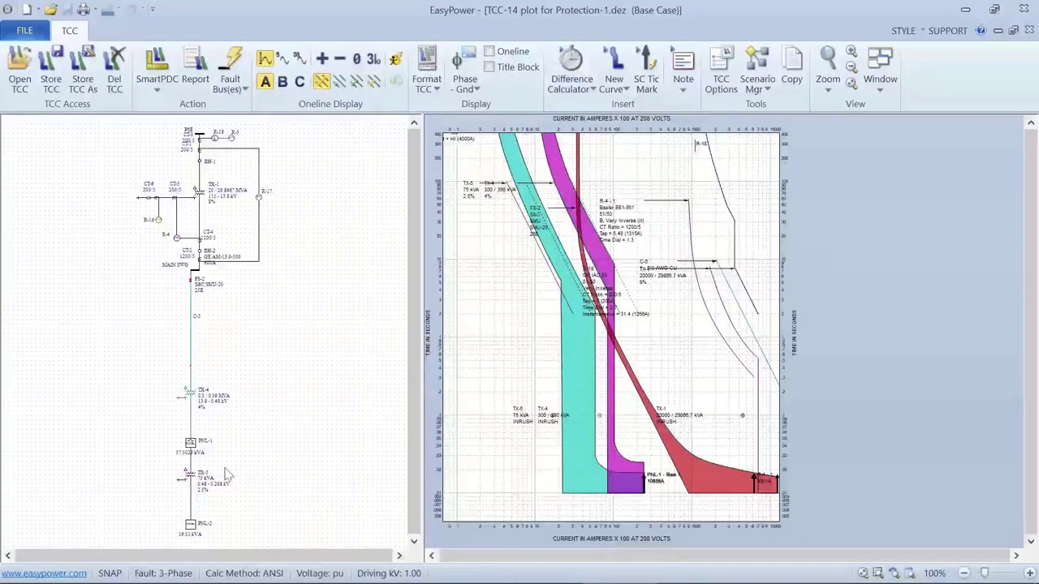
pyautogui.click(193, 446)
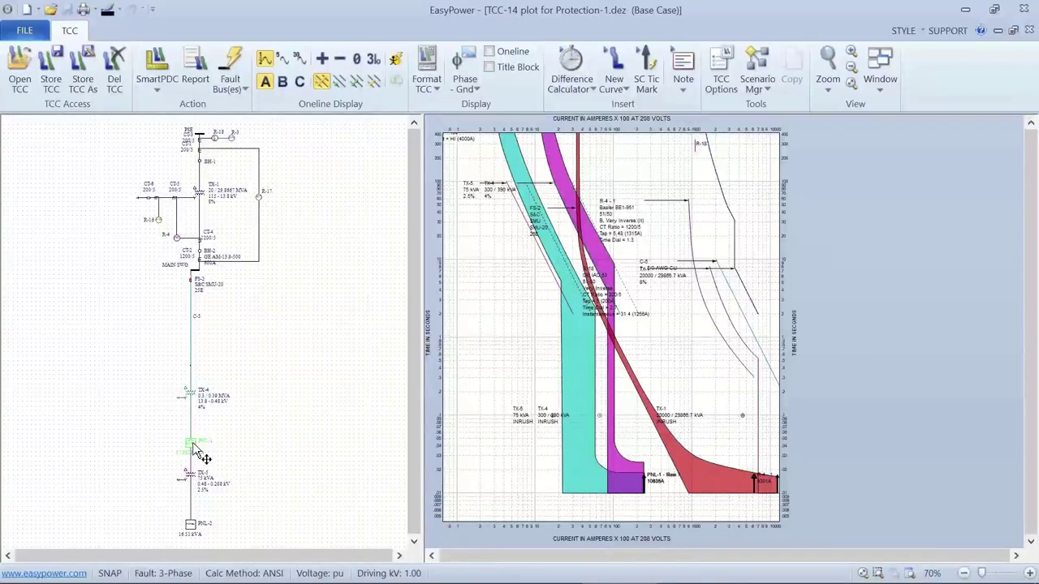
pyautogui.rightClick(193, 446)
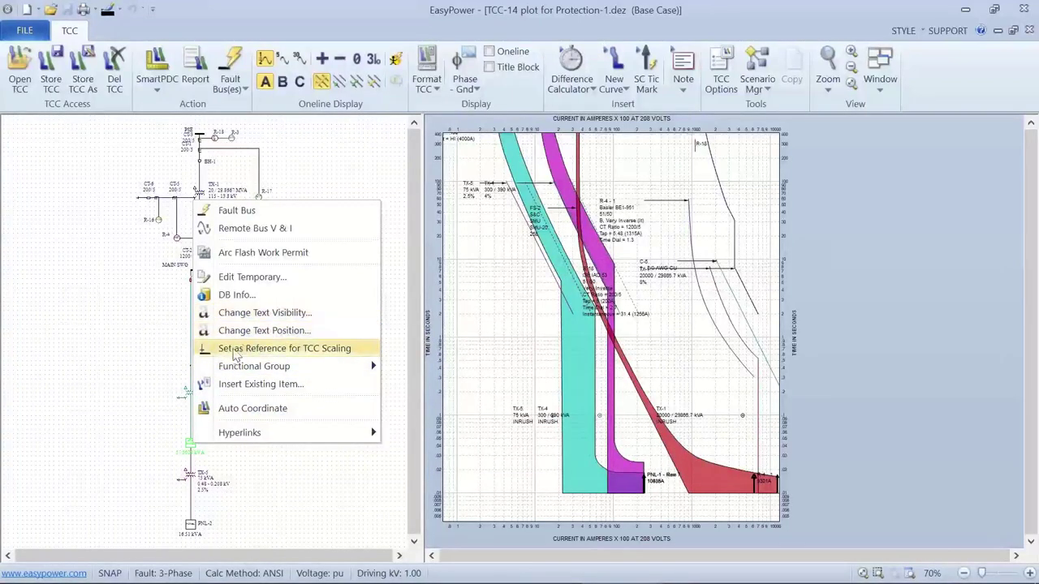
pyautogui.click(142, 364)
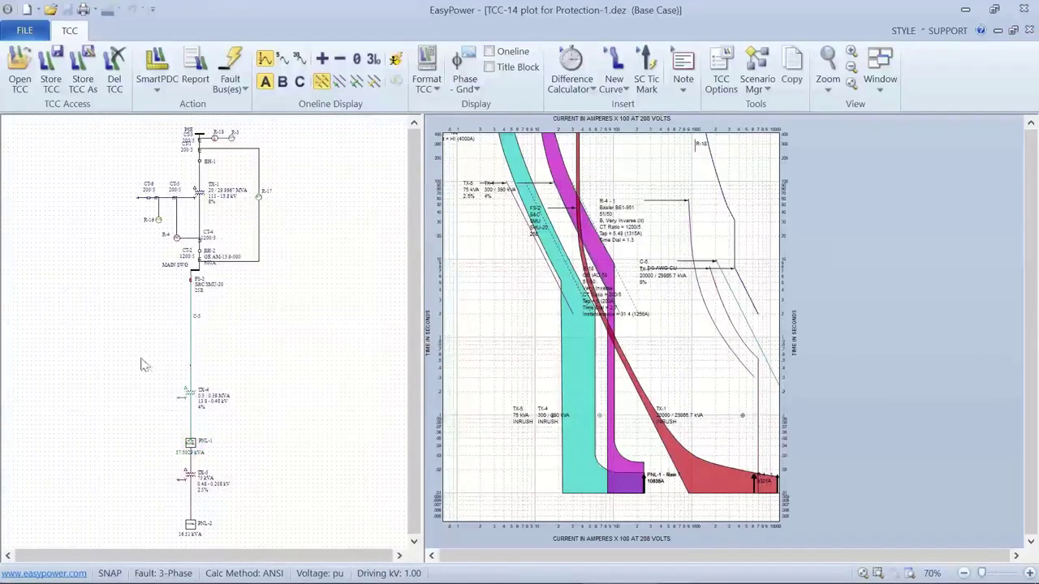
# Step: Deselect PNL-1 and set MAIN SWG at 13800 V as the TCC scaling reference
pyautogui.moveTo(191, 440); pyautogui.dragTo(195, 451)
pyautogui.rightClick(217, 420)
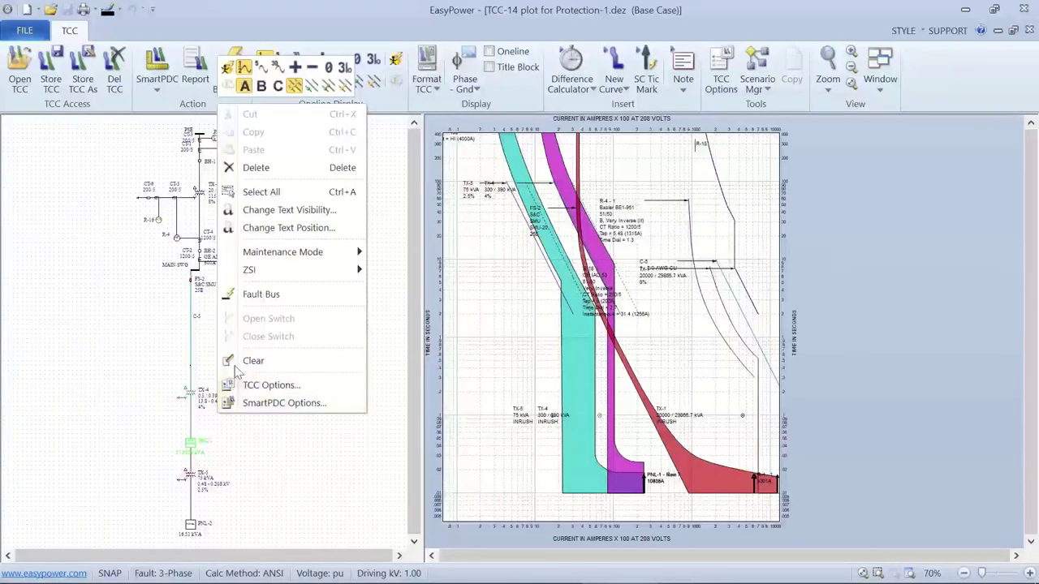
pyautogui.click(153, 267)
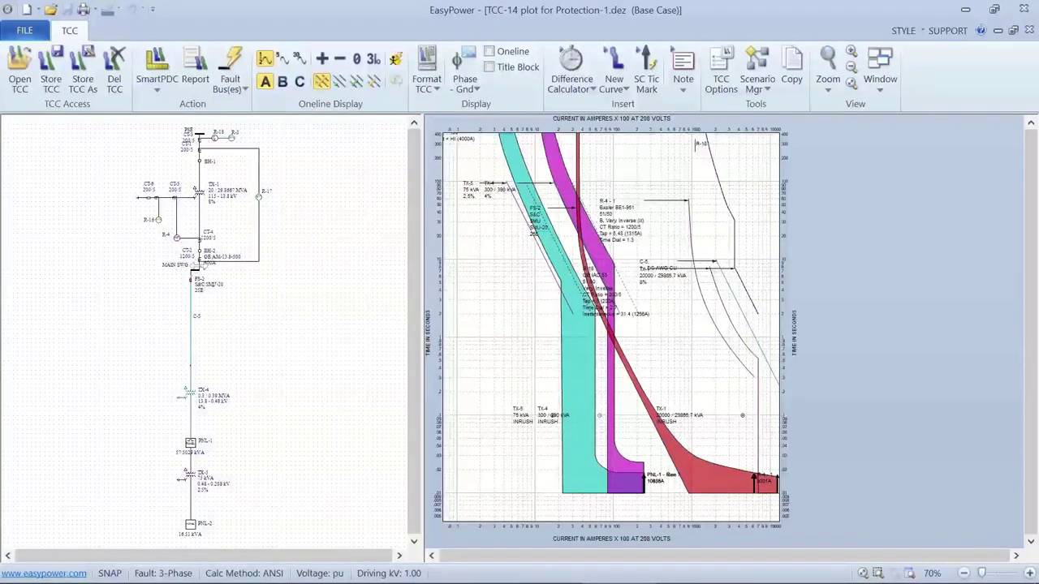
pyautogui.rightClick(198, 275)
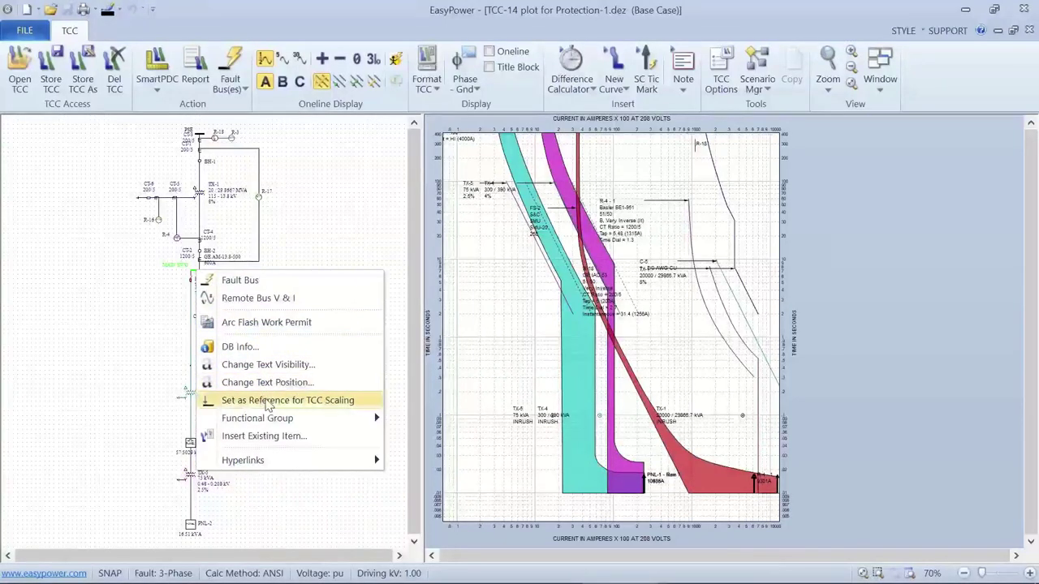
pyautogui.click(268, 400)
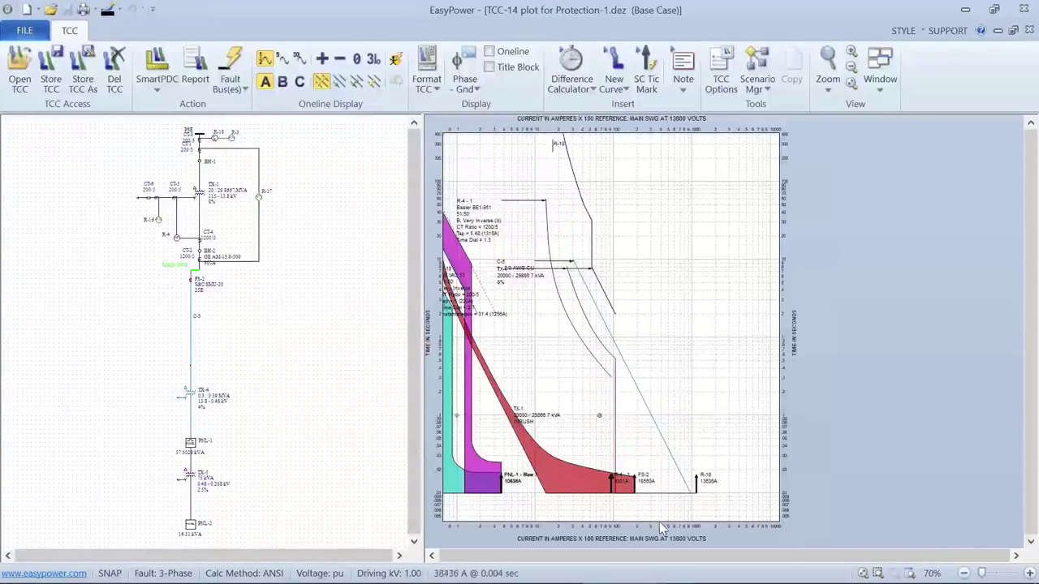
pyautogui.scroll(2, 235, 438)
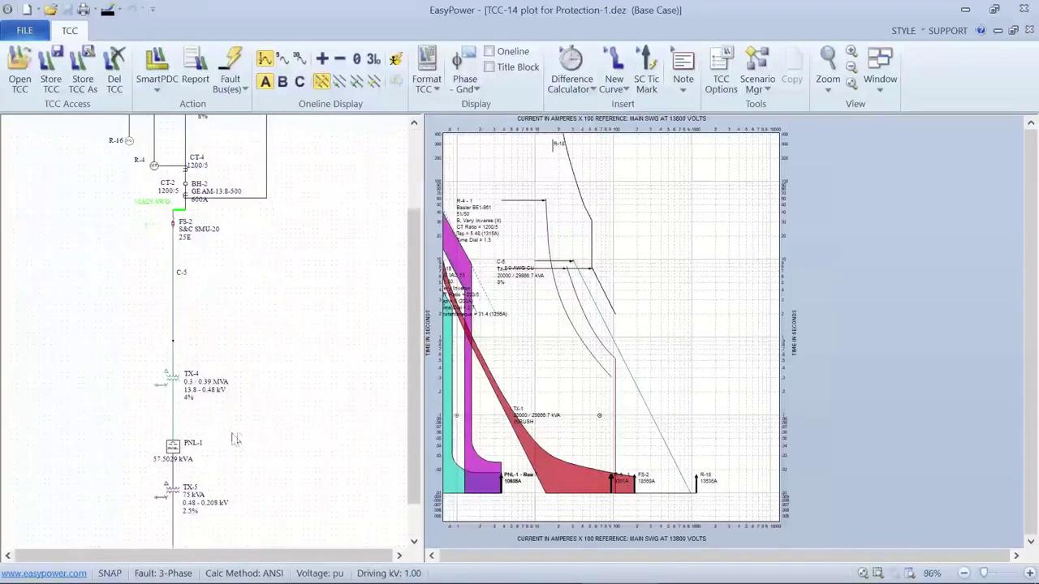
pyautogui.scroll(1, 230, 440)
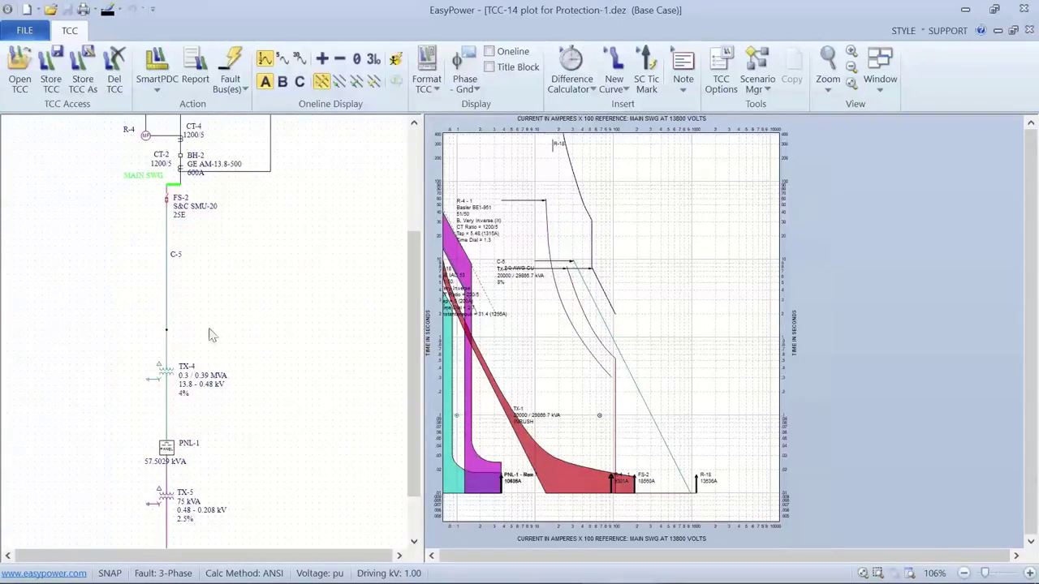
pyautogui.scroll(1, 249, 434)
pyautogui.scroll(3, 249, 435)
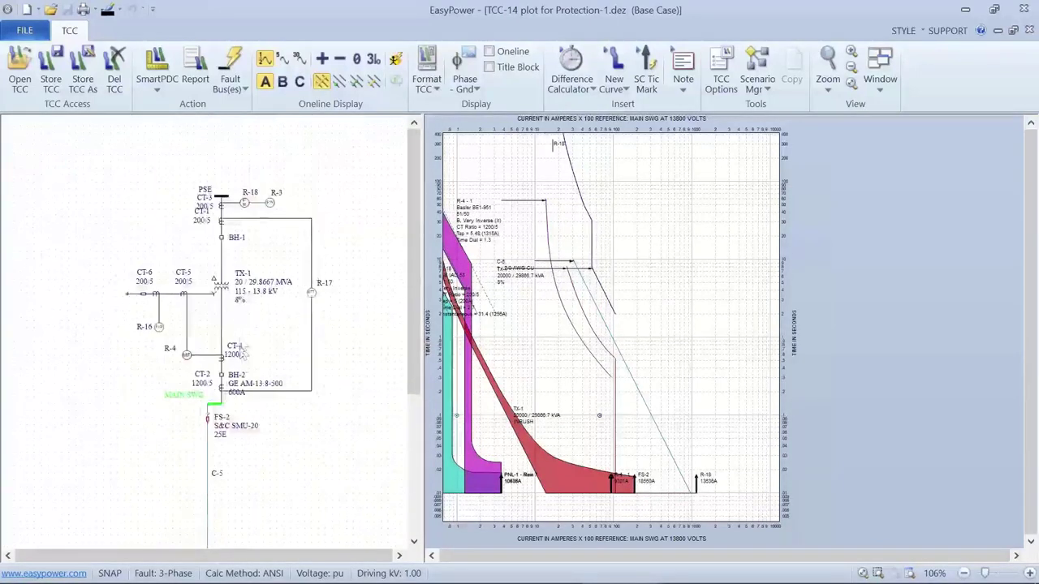
pyautogui.click(220, 197)
pyautogui.rightClick(362, 206)
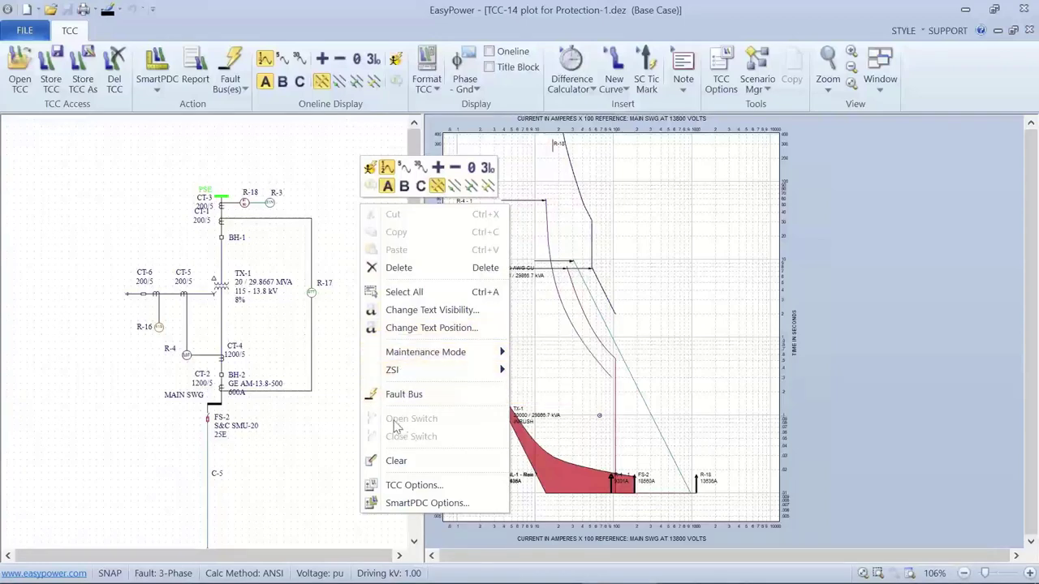
pyautogui.click(354, 412)
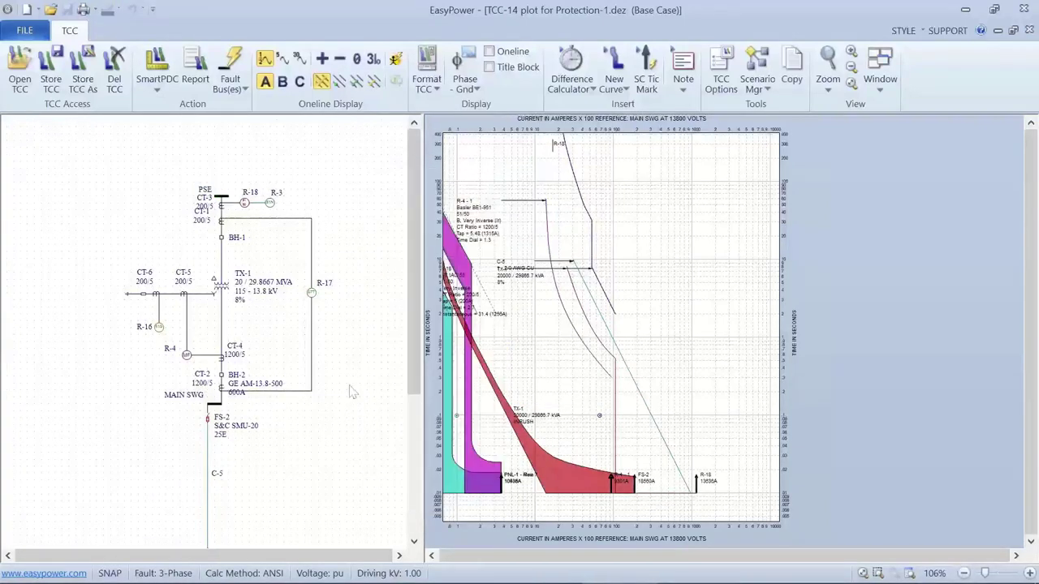
pyautogui.click(220, 196)
pyautogui.scroll(-1, 161, 333)
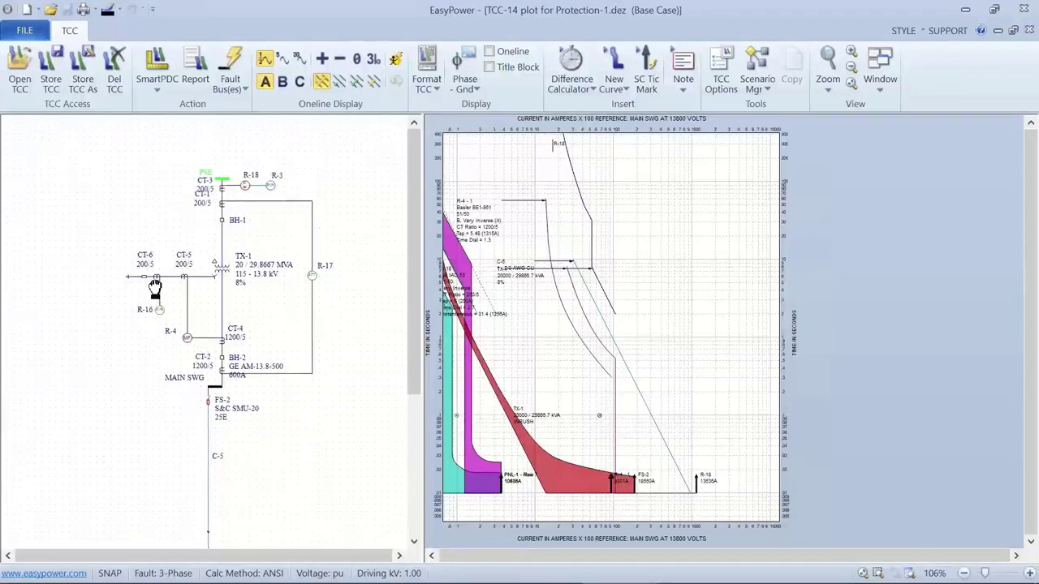
pyautogui.scroll(-2, 170, 333)
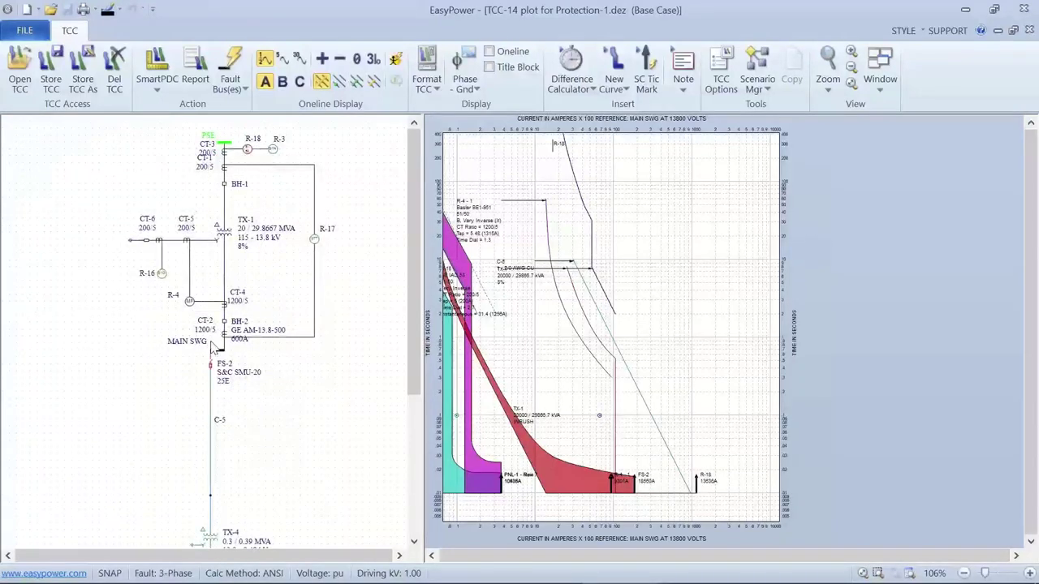
pyautogui.keyDown('ctrl'); pyautogui.scroll(-1, 213, 348); pyautogui.keyUp('ctrl')
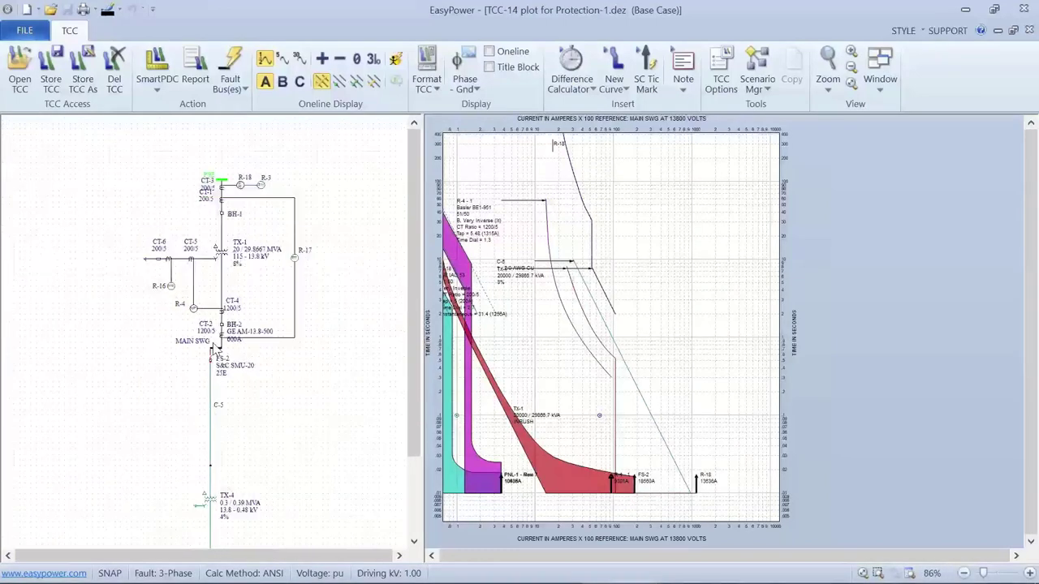
pyautogui.moveTo(213, 345); pyautogui.dragTo(241, 278)
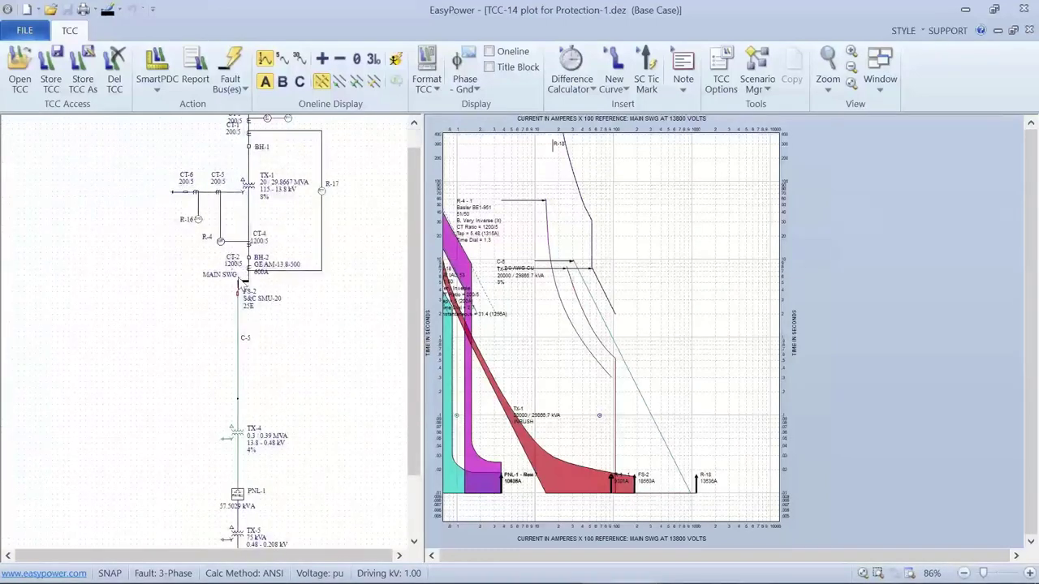
pyautogui.keyDown('ctrl'); pyautogui.scroll(1, 475, 333); pyautogui.keyUp('ctrl')
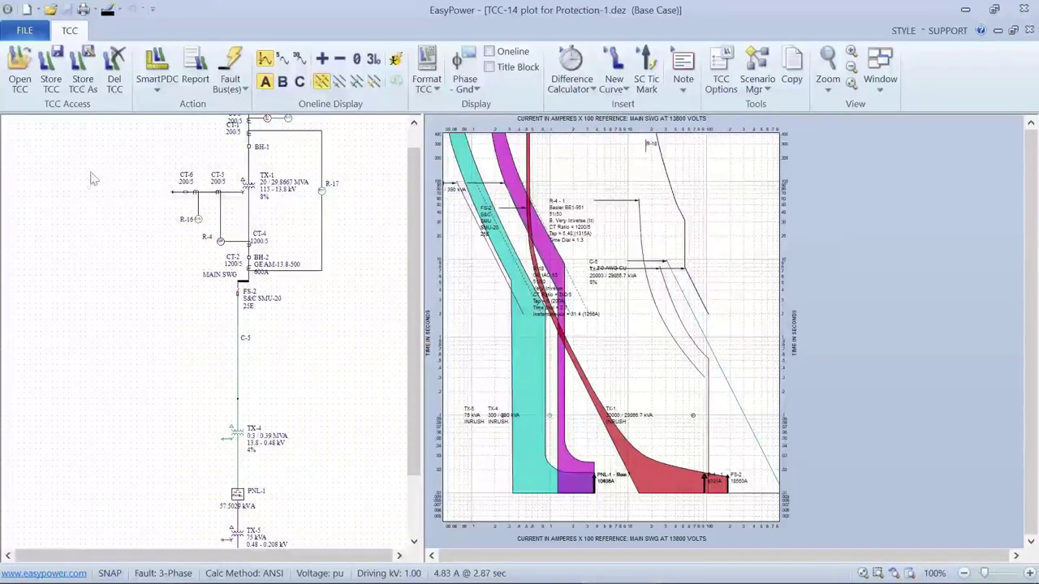
# Step: Alt+Tab over to the PowerPoint presentation
pyautogui.hotkey('alt', 'Tab')
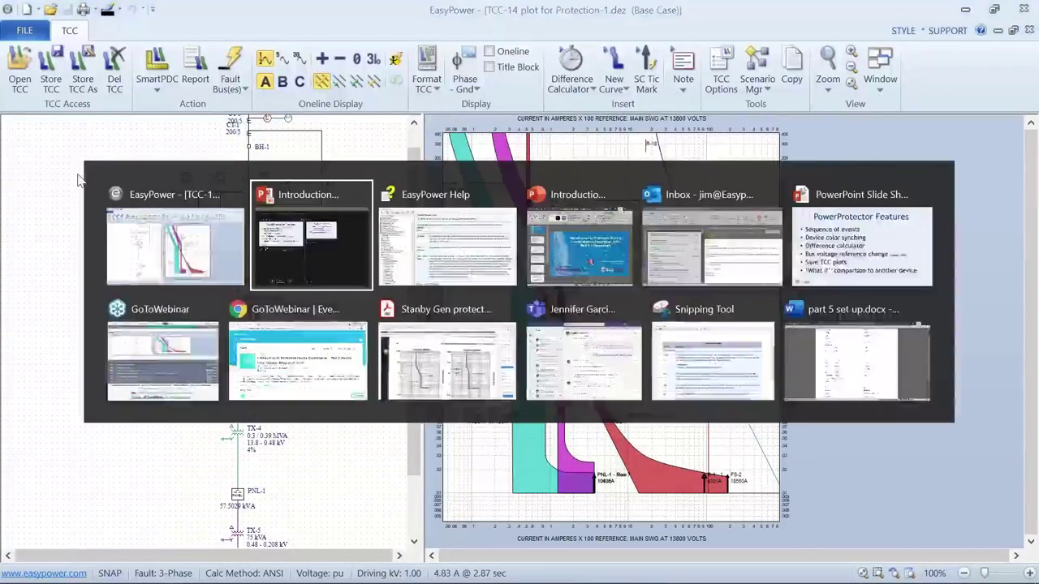